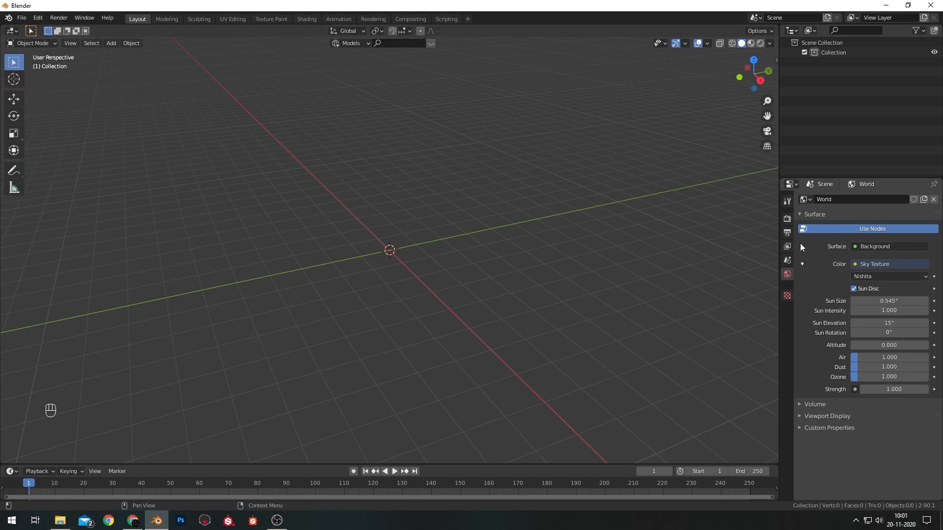
# Show the viewport in Rendered shading and set the render engine to Cycles with GPU Compute as the device
pyautogui.press('z')
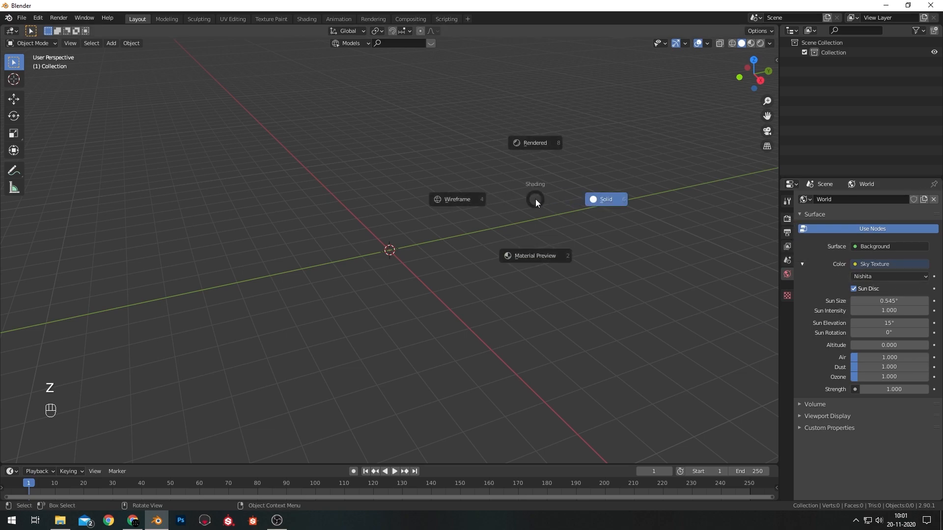
pyautogui.click(533, 125)
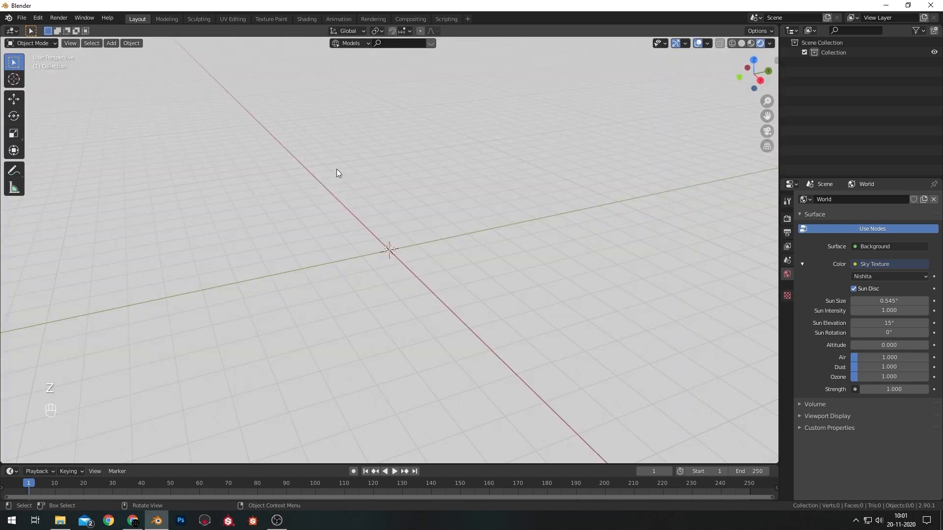
pyautogui.click(787, 218)
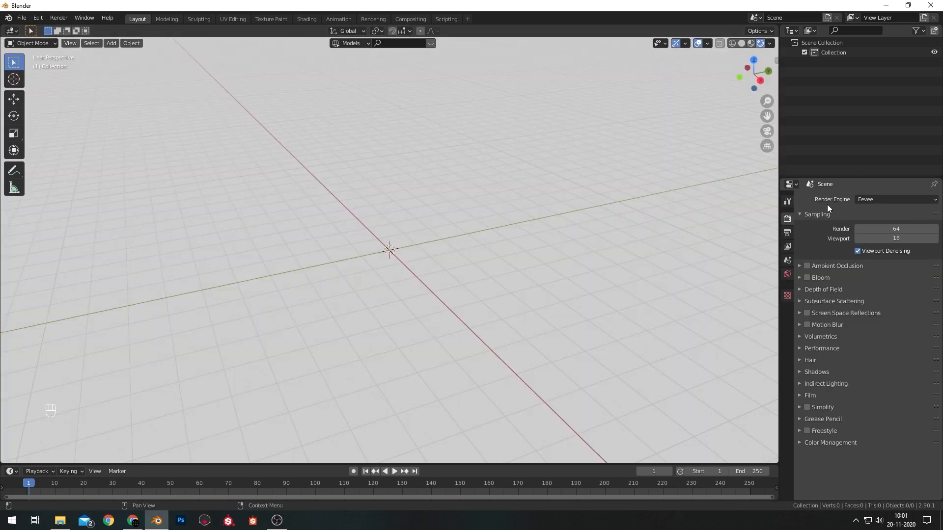
pyautogui.click(884, 199)
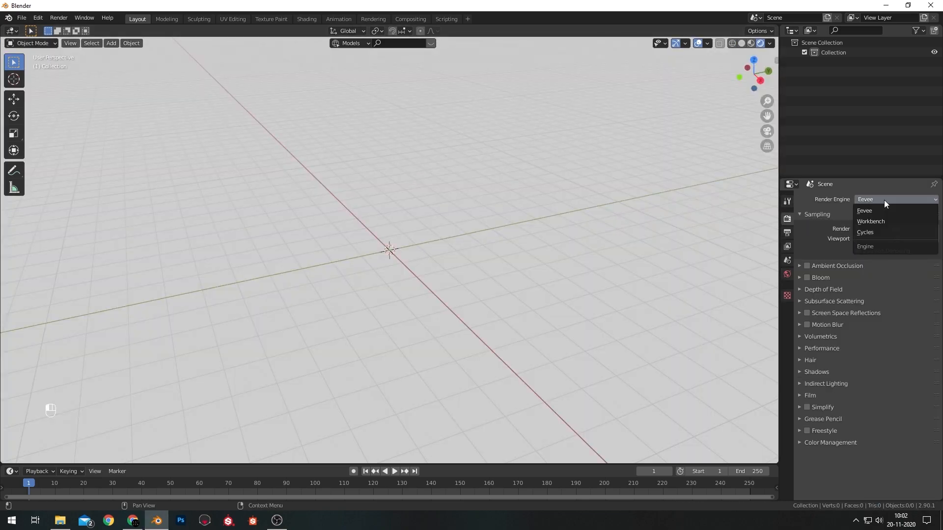
pyautogui.click(865, 232)
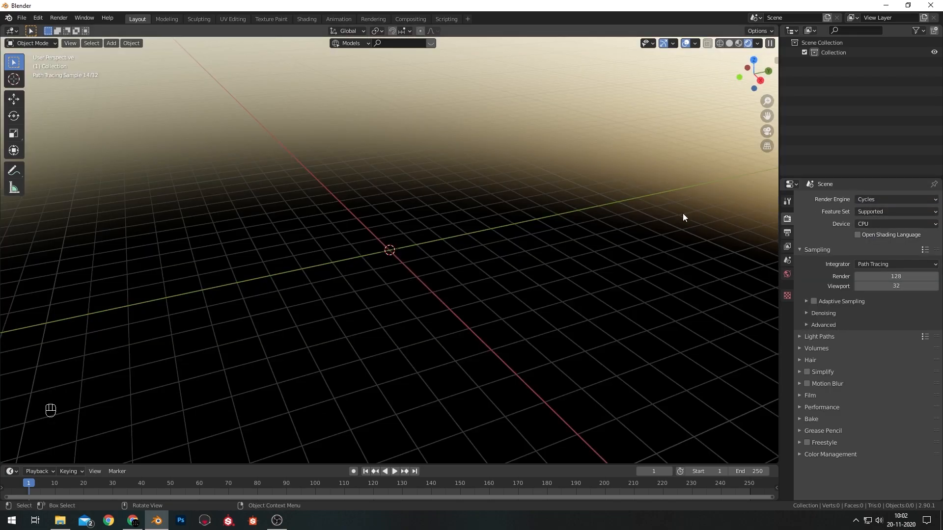
pyautogui.click(867, 224)
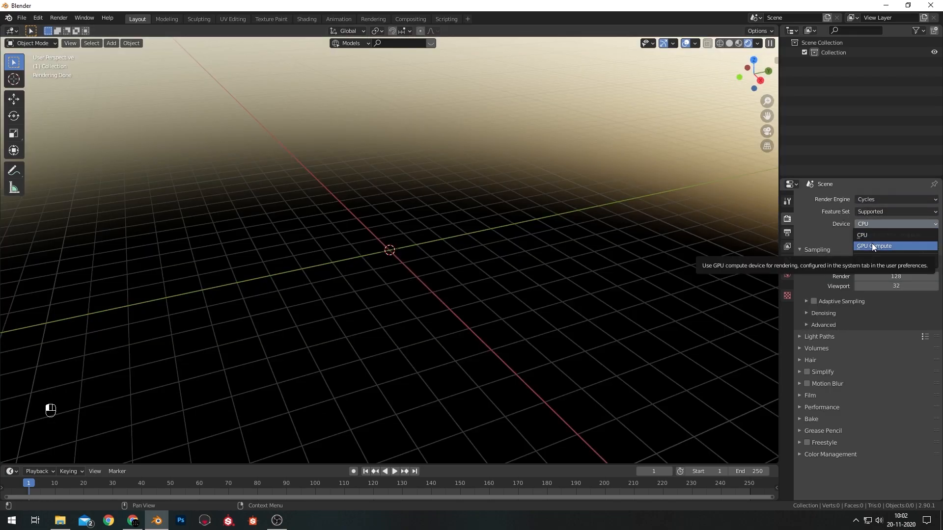
pyautogui.click(871, 244)
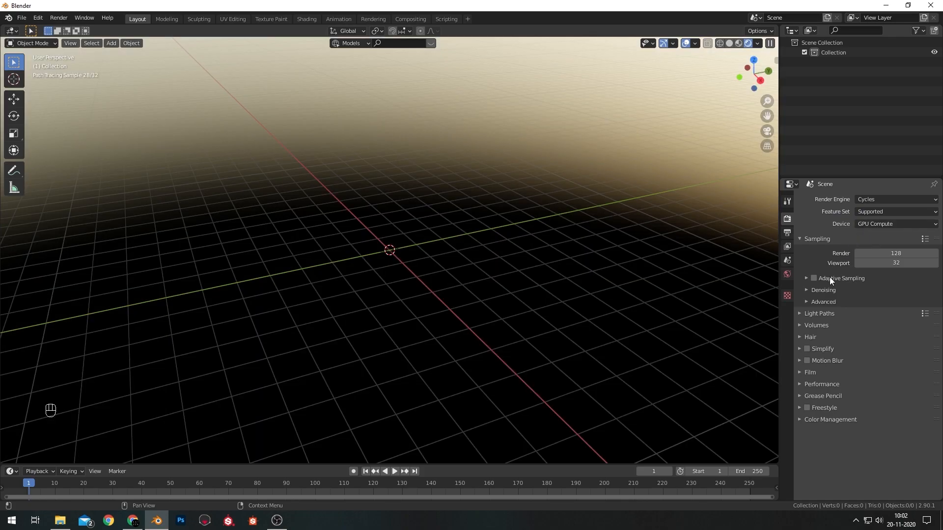
# Enable Adaptive Sampling and turn on viewport denoising with the OptiX denoiser
pyautogui.click(813, 277)
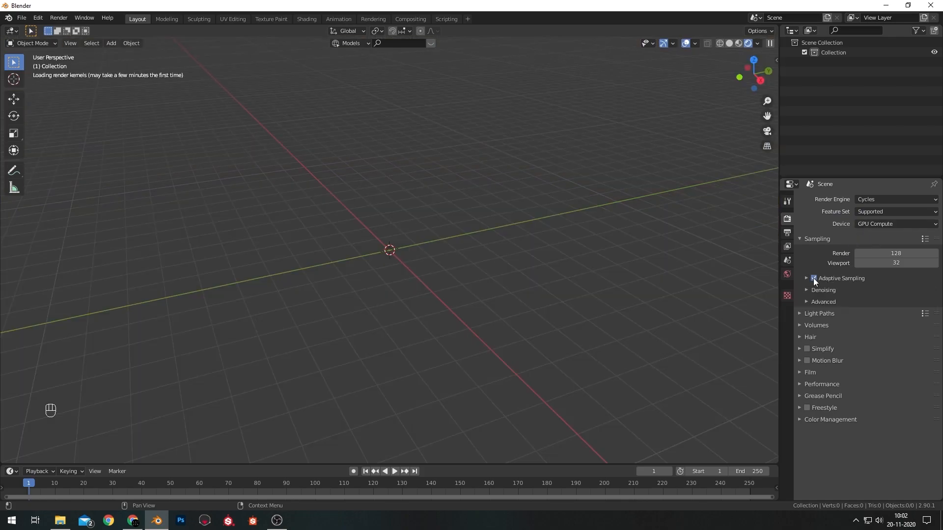
pyautogui.click(806, 292)
pyautogui.click(857, 317)
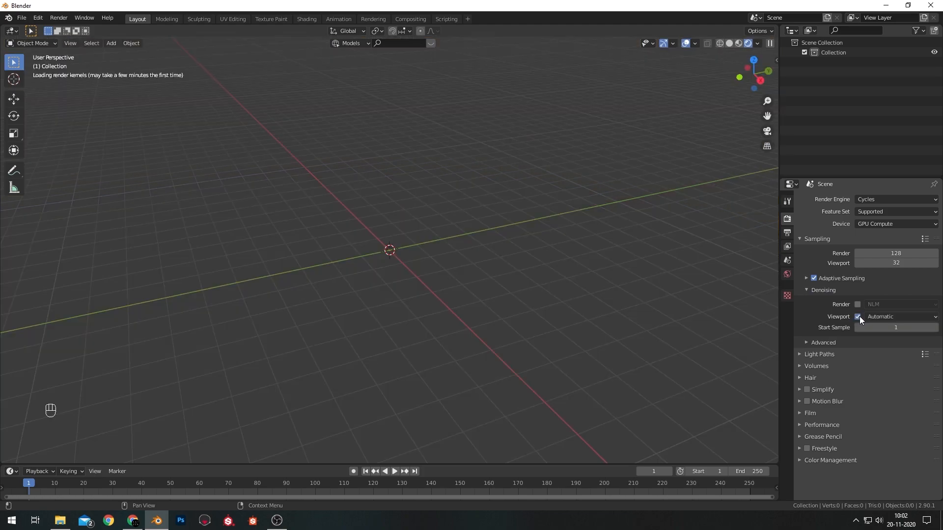
pyautogui.click(879, 317)
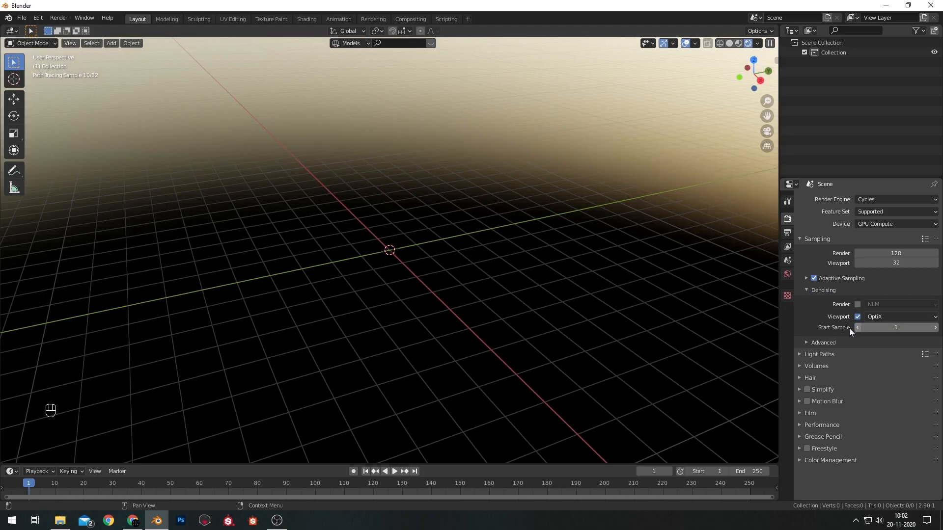
# Set the color management look to Medium High Contrast
pyautogui.click(799, 461)
pyautogui.scroll(-3, 835, 442)
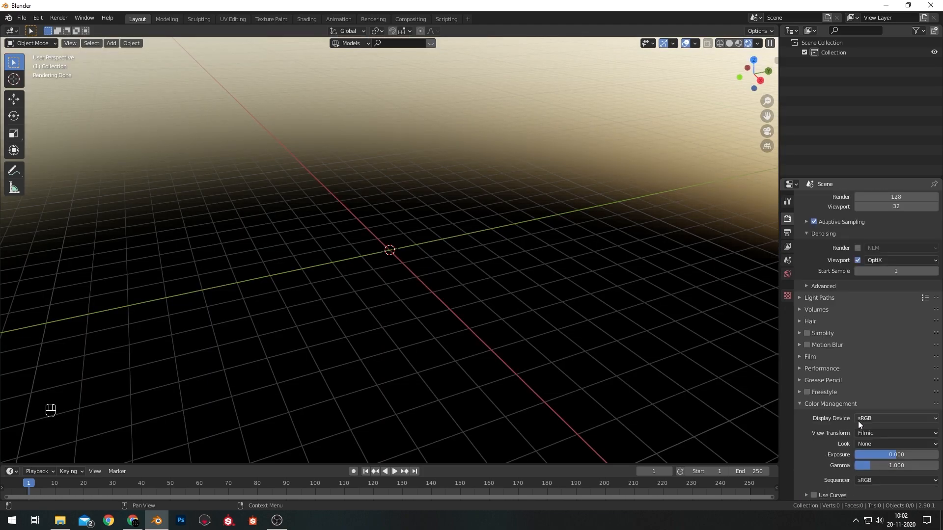
pyautogui.click(870, 445)
pyautogui.click(881, 401)
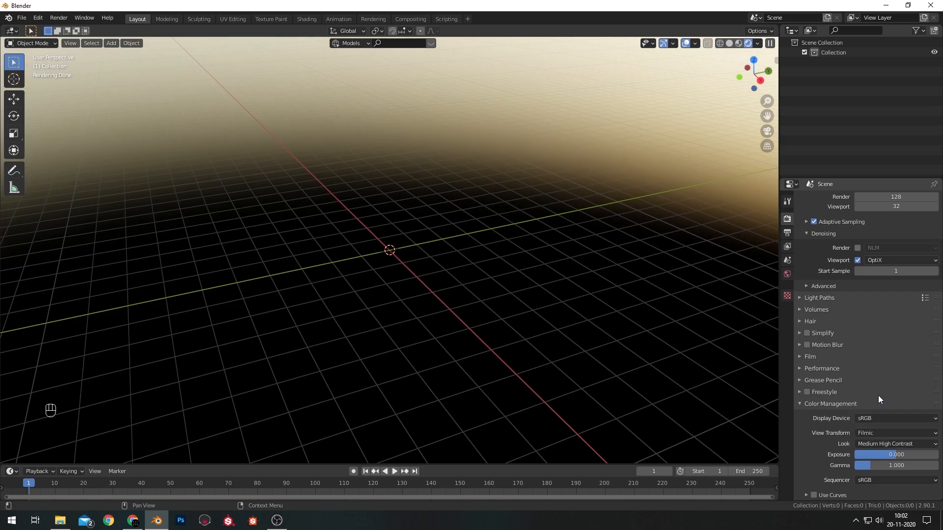
pyautogui.scroll(5, 800, 337)
# Set the world sky texture's sun rotation to 110°
pyautogui.click(787, 274)
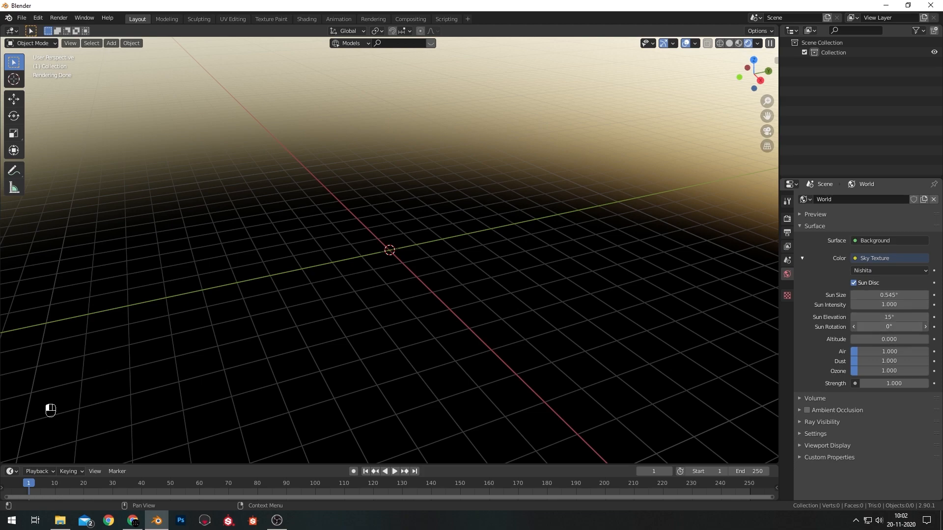
pyautogui.click(894, 327)
pyautogui.write('110')
pyautogui.press('Return')
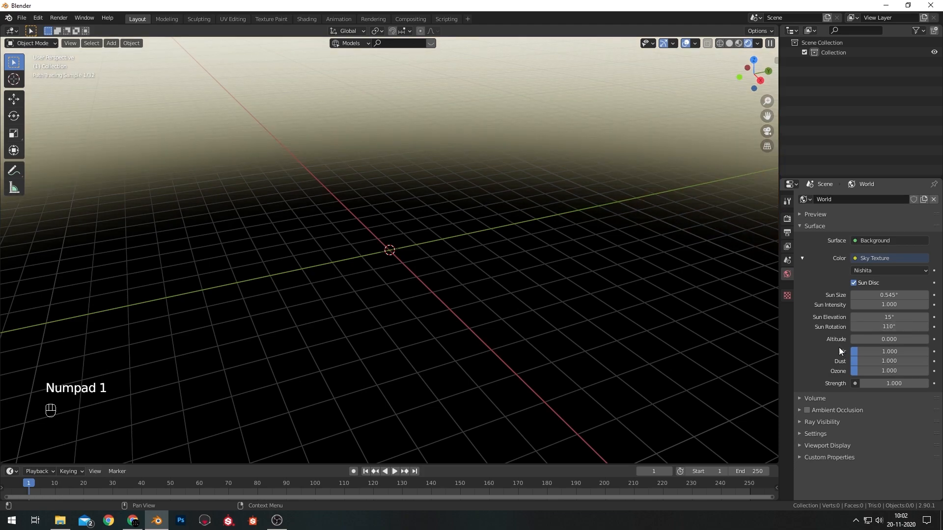
# Set the sky texture's air density to 1.5, dust to 2 and ozone to 5
pyautogui.click(883, 351)
pyautogui.write('1.')
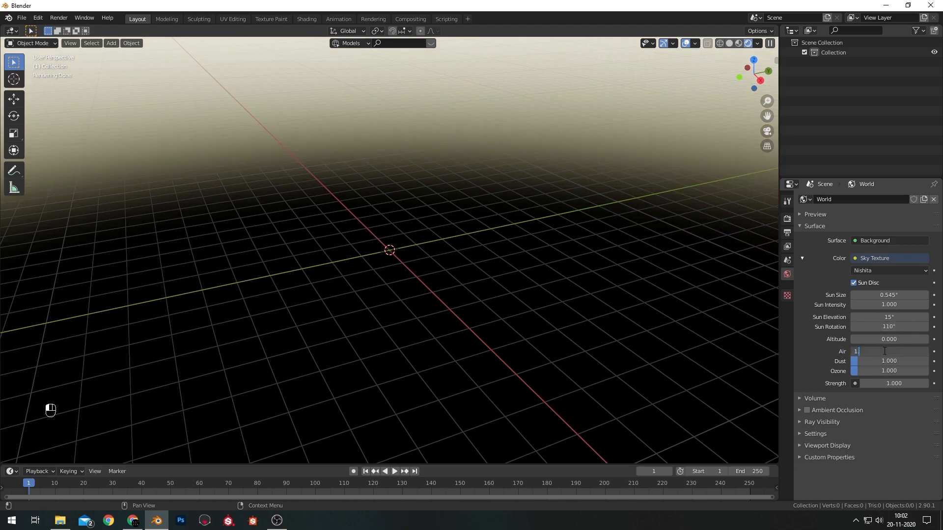
pyautogui.write('500')
pyautogui.press('Return')
pyautogui.click(874, 358)
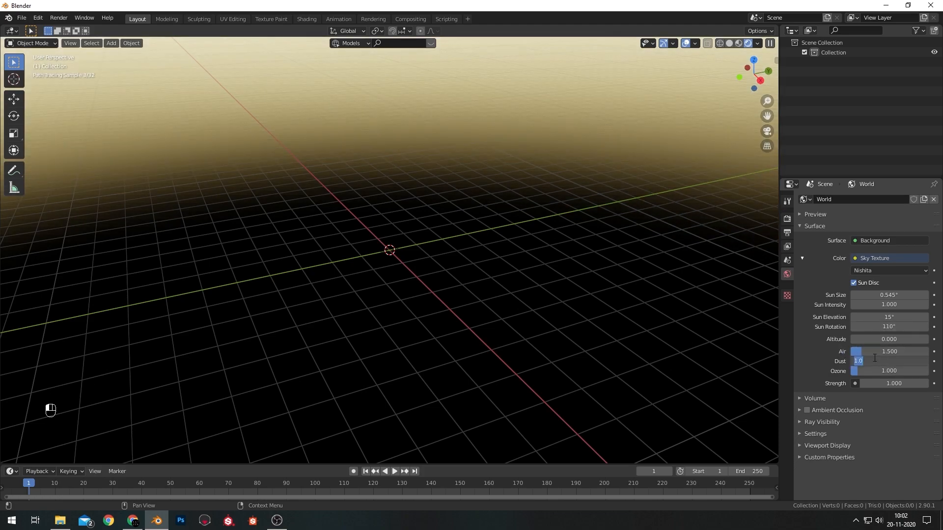
pyautogui.write('2')
pyautogui.press('Return')
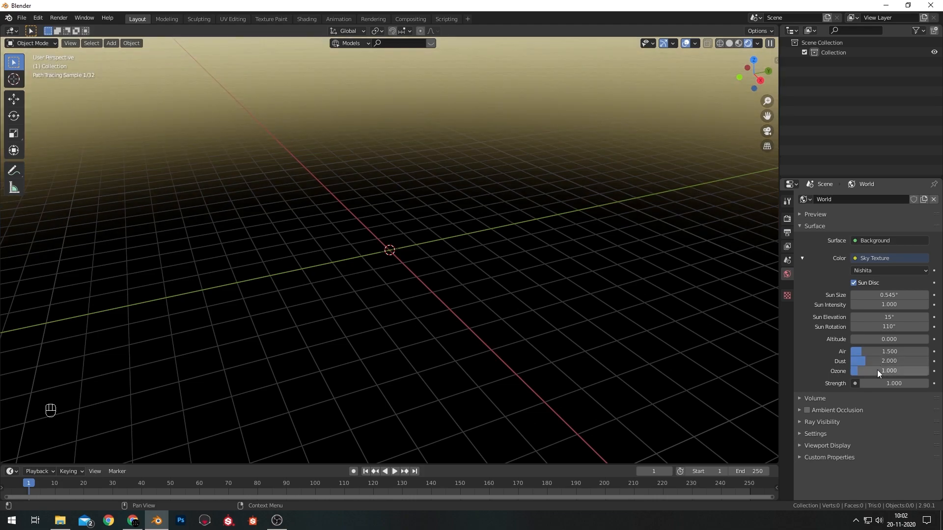
pyautogui.click(877, 369)
pyautogui.write('5')
pyautogui.press('Return')
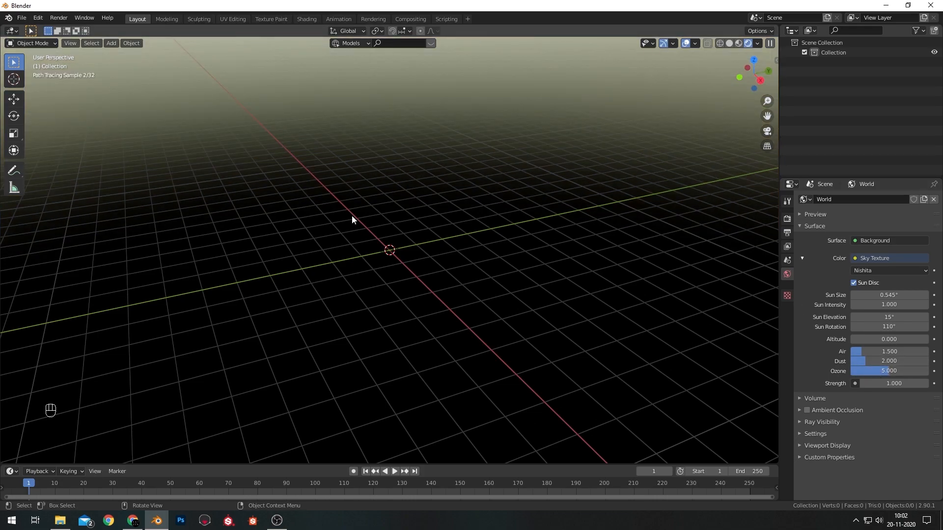
# Add a cylinder mesh at the origin from the front view and show the viewport in Solid shading
pyautogui.press('KP_1')
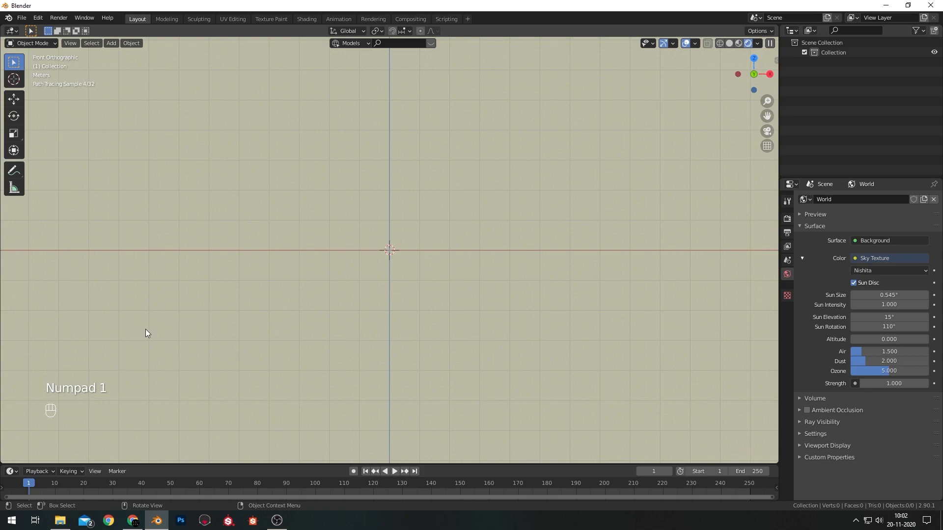
pyautogui.hotkey('shift', 'a')
pyautogui.moveTo(404, 169)
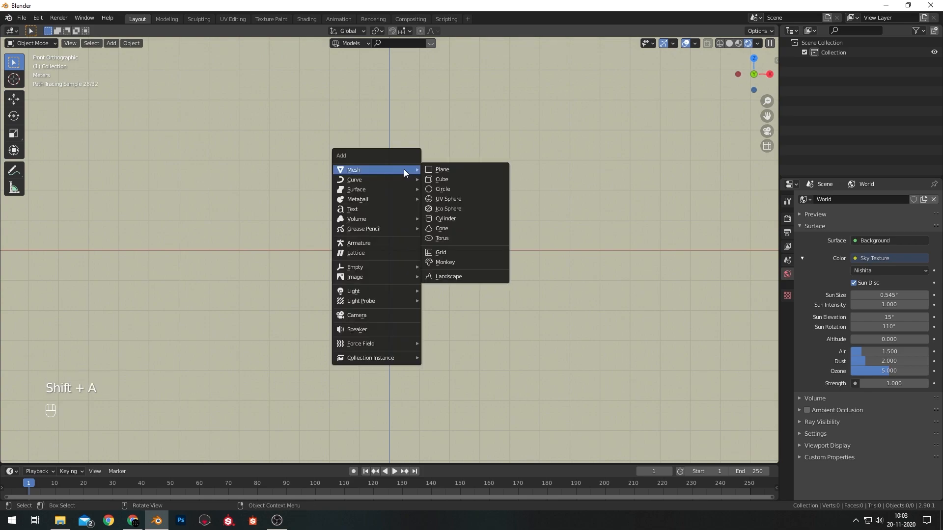
pyautogui.click(453, 216)
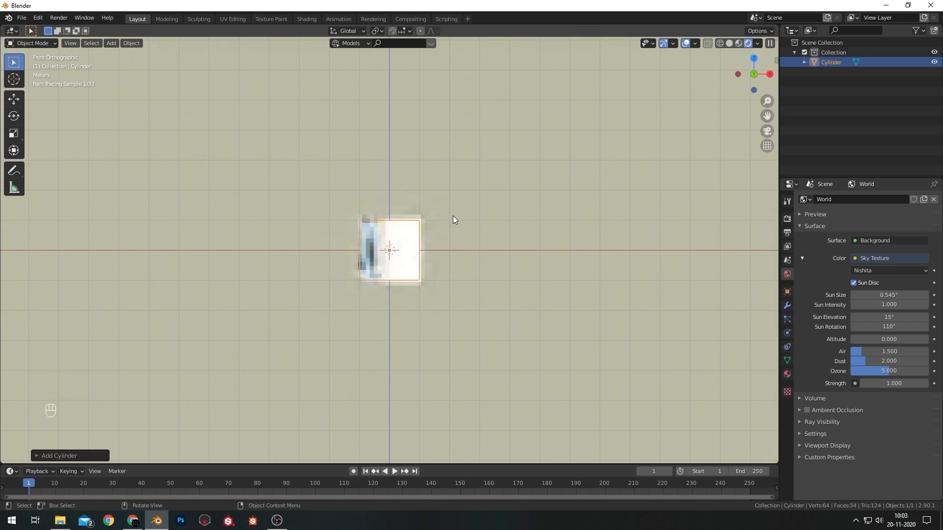
pyautogui.press('z')
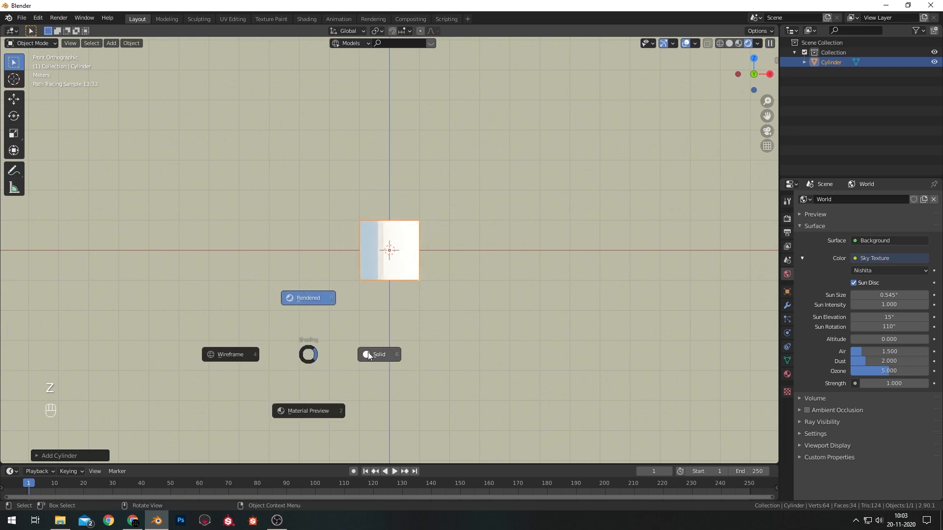
pyautogui.click(368, 355)
# Reduce the new cylinder to 3 vertices so it becomes a triangular prism
pyautogui.click(66, 456)
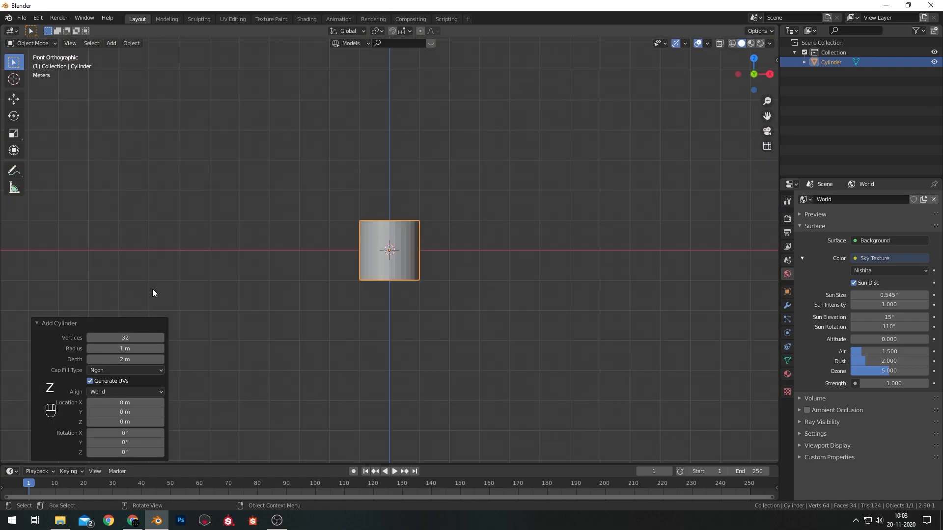
pyautogui.click(141, 338)
pyautogui.write('3')
pyautogui.press('Return')
# Rotate the triangular prism 90° about the X axis so its triangular end faces the front view
pyautogui.moveTo(420, 267); pyautogui.dragTo(399, 230, button='middle')
pyautogui.press('KP_1')
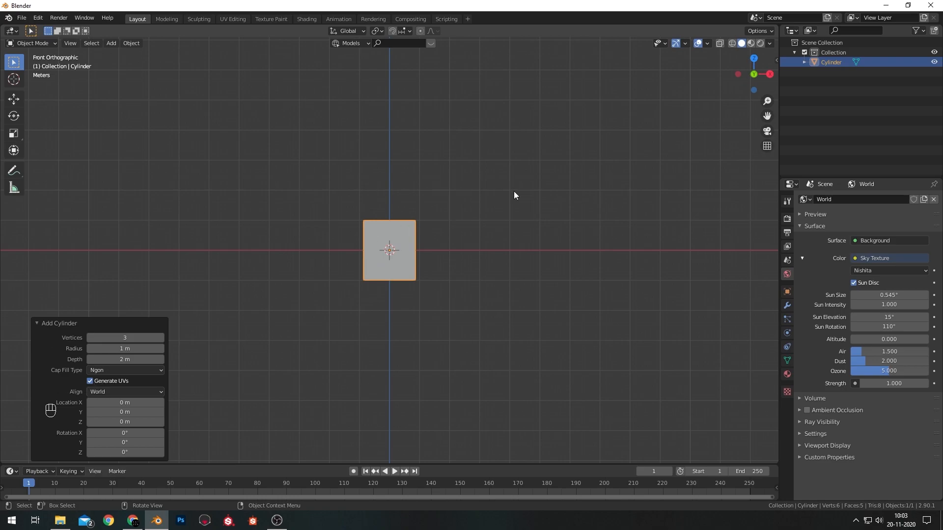
pyautogui.write('r')
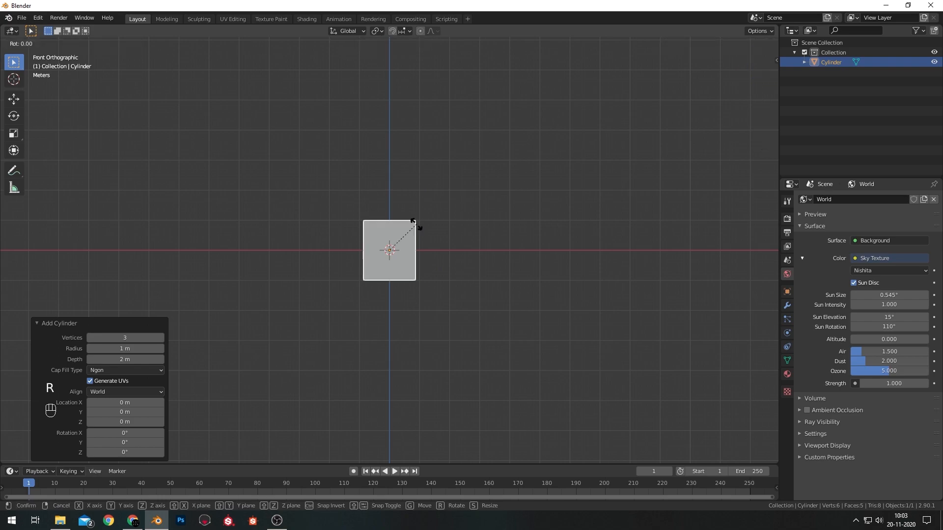
pyautogui.write('x90')
pyautogui.press('Return')
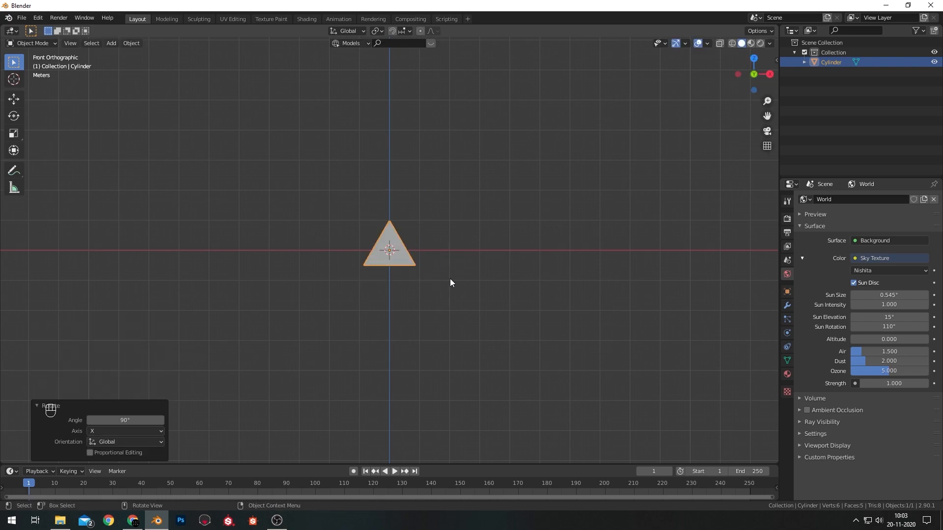
# Scale the triangular prism uniformly by a factor of 6
pyautogui.write('s')
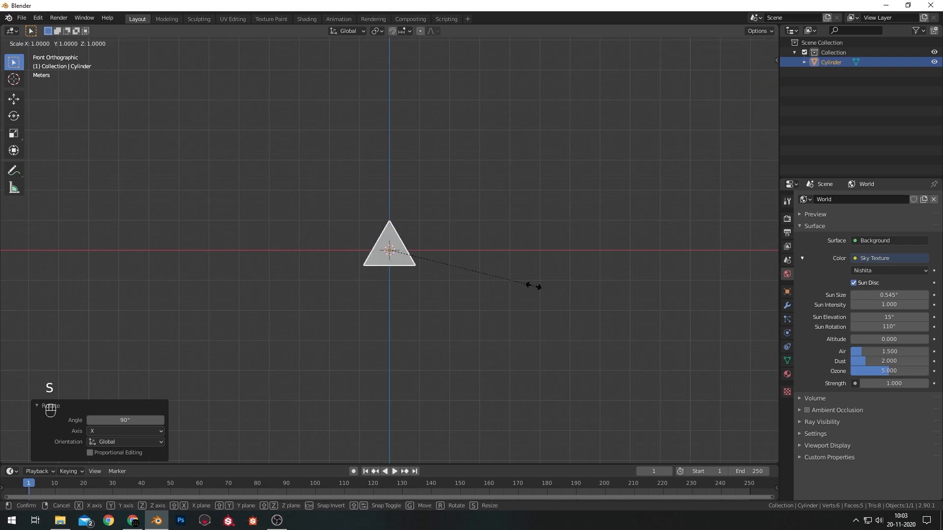
pyautogui.write('6')
pyautogui.click(534, 287)
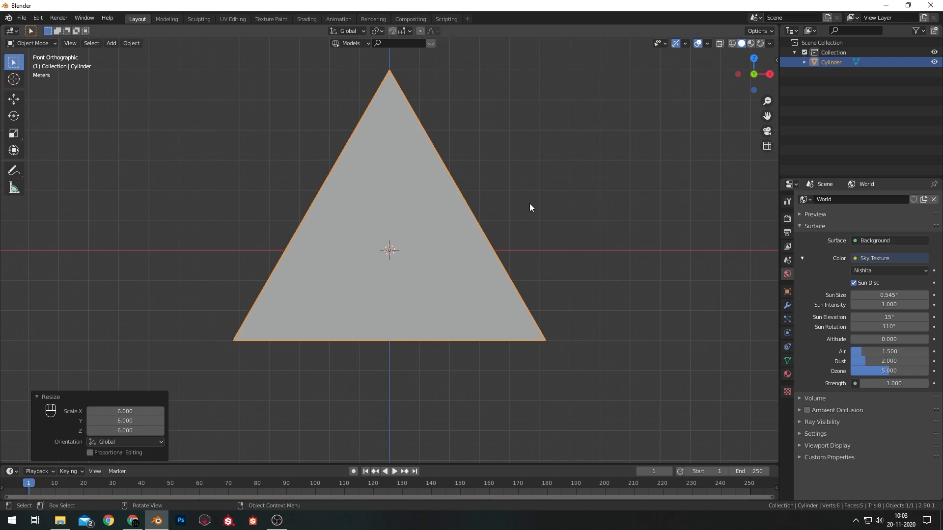
pyautogui.click(132, 43)
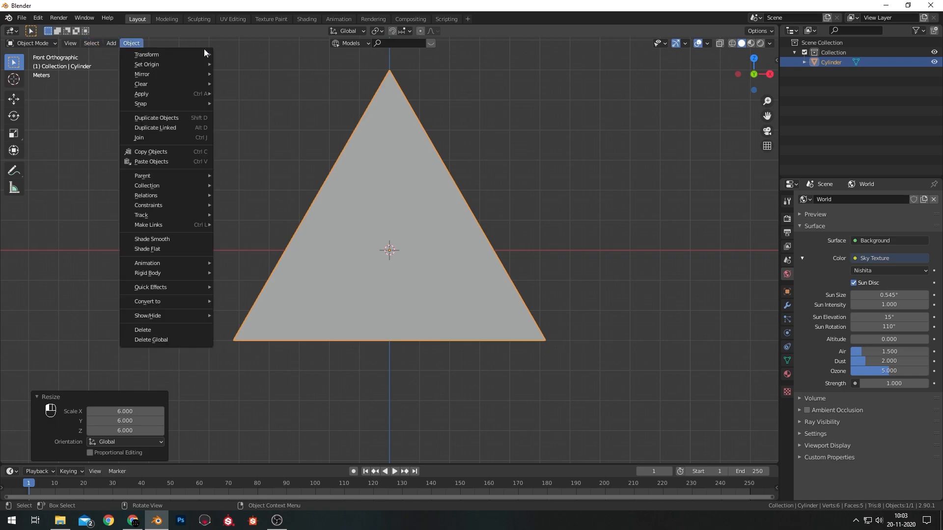
# In Edit Mode, delete the two triangular end faces of the prism to leave it open at both ends
pyautogui.press('Tab')
pyautogui.moveTo(488, 132); pyautogui.dragTo(268, 165, button='middle')
pyautogui.click(83, 43)
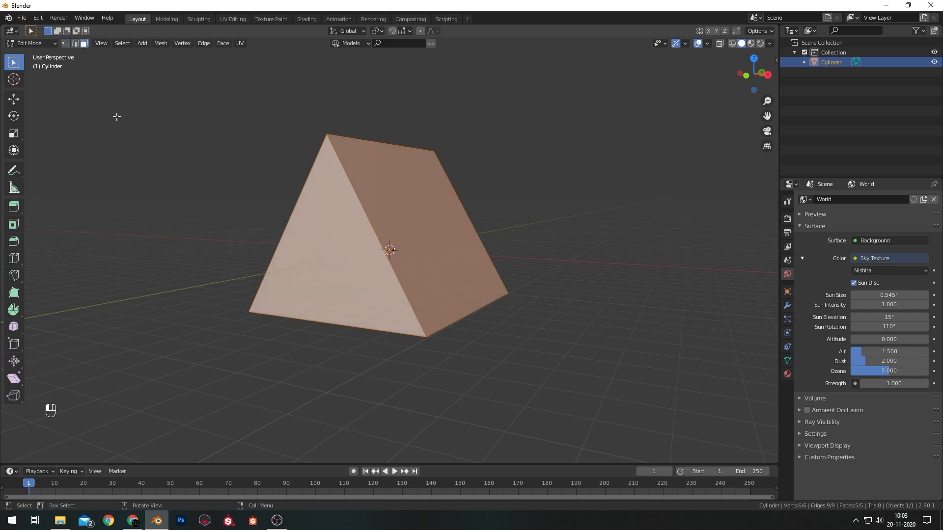
pyautogui.click(116, 116)
pyautogui.click(344, 211)
pyautogui.moveTo(529, 218); pyautogui.dragTo(480, 206, button='middle')
pyautogui.keyDown('shift'); pyautogui.click(360, 274); pyautogui.keyUp('shift')
pyautogui.press('x')
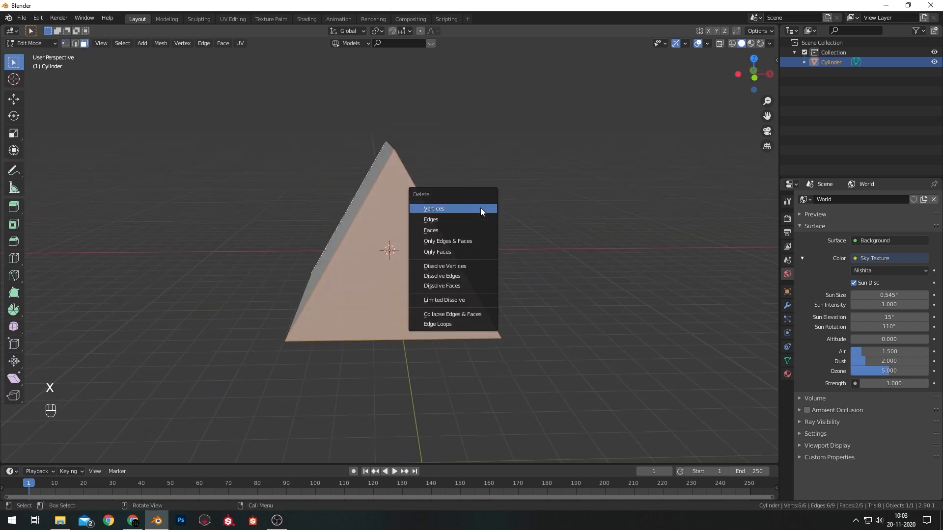
pyautogui.click(458, 229)
# Bevel the prism's top ridge edge with one segment and a width of about 0.328 m to form a flat top
pyautogui.moveTo(584, 243); pyautogui.dragTo(170, 99, button='middle')
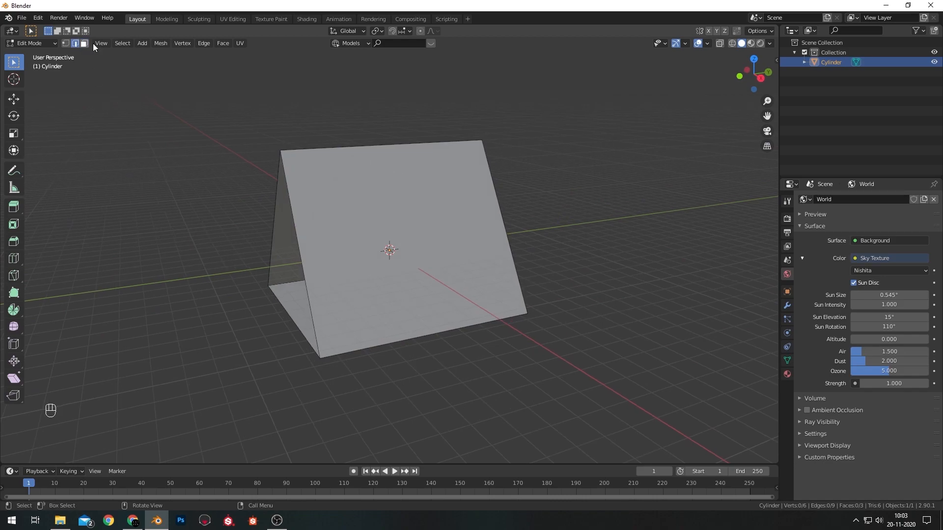
pyautogui.moveTo(315, 63); pyautogui.dragTo(322, 92, button='middle')
pyautogui.click(335, 169)
pyautogui.moveTo(314, 124); pyautogui.dragTo(338, 47, button='middle')
pyautogui.press('KP_1')
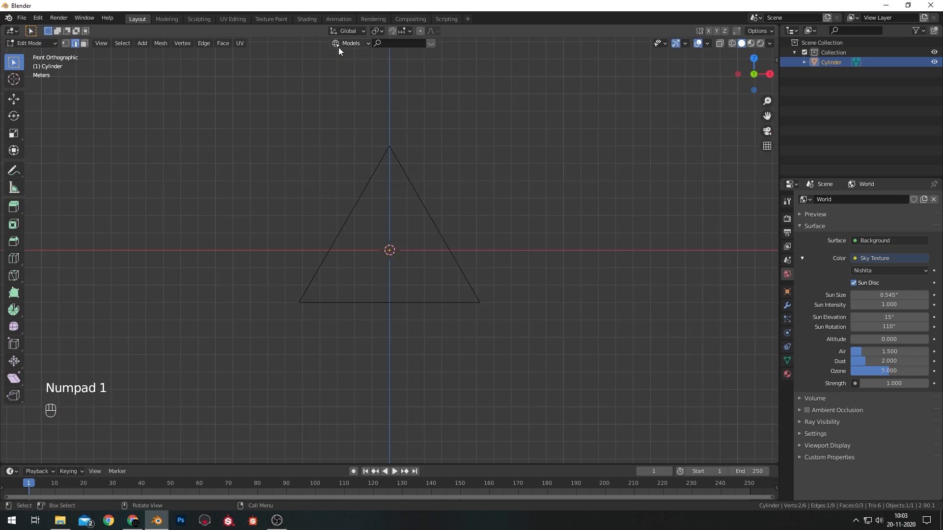
pyautogui.press('ctrl')
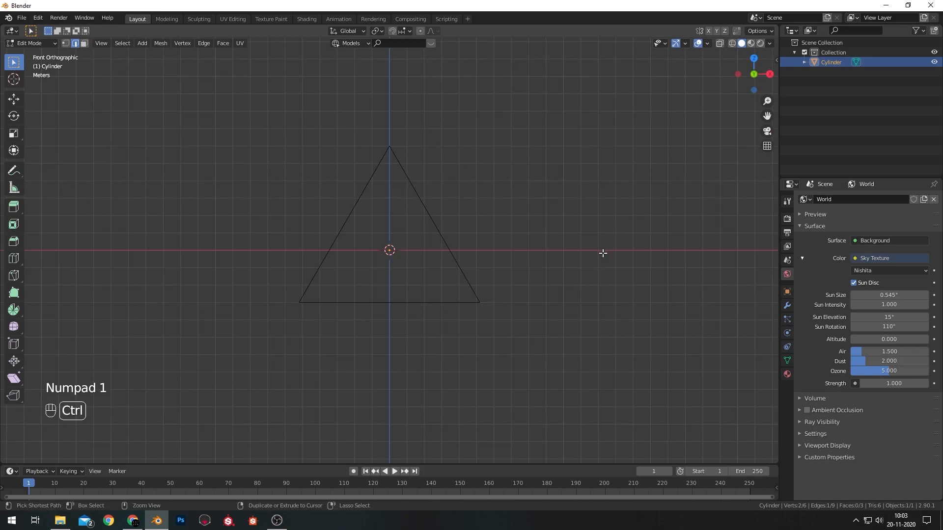
pyautogui.hotkey('ctrl', 'b')
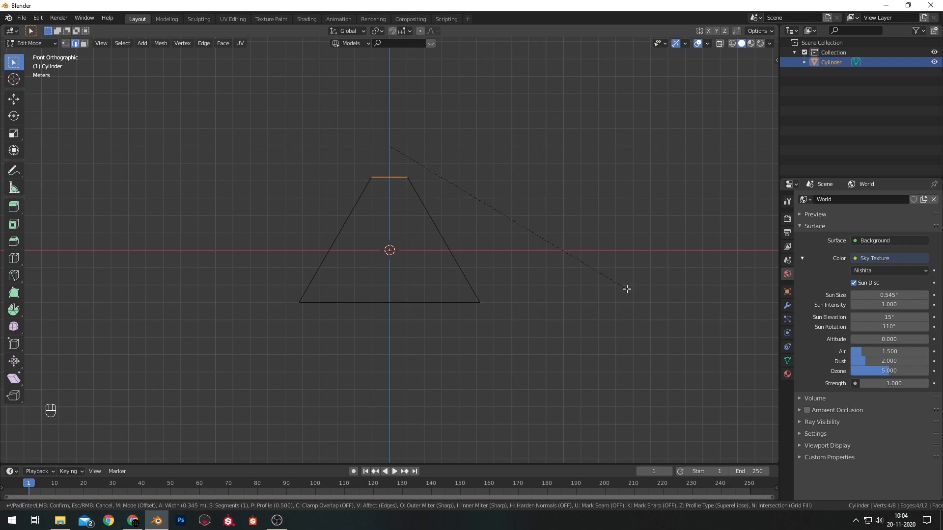
pyautogui.click(625, 288)
# Add 5 evenly spaced loop cuts across the length of the prism without sliding them
pyautogui.press('KP_7')
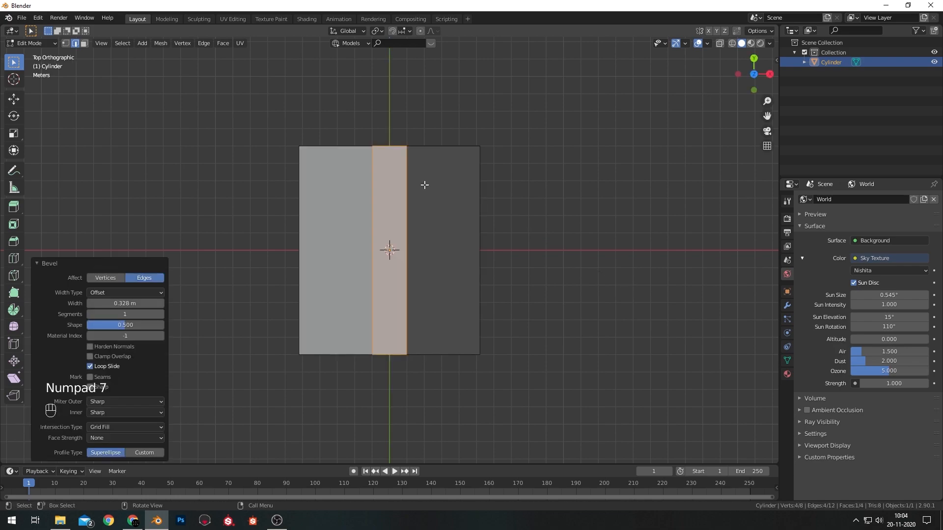
pyautogui.hotkey('ctrl', 'r')
pyautogui.scroll(4, 424, 185)
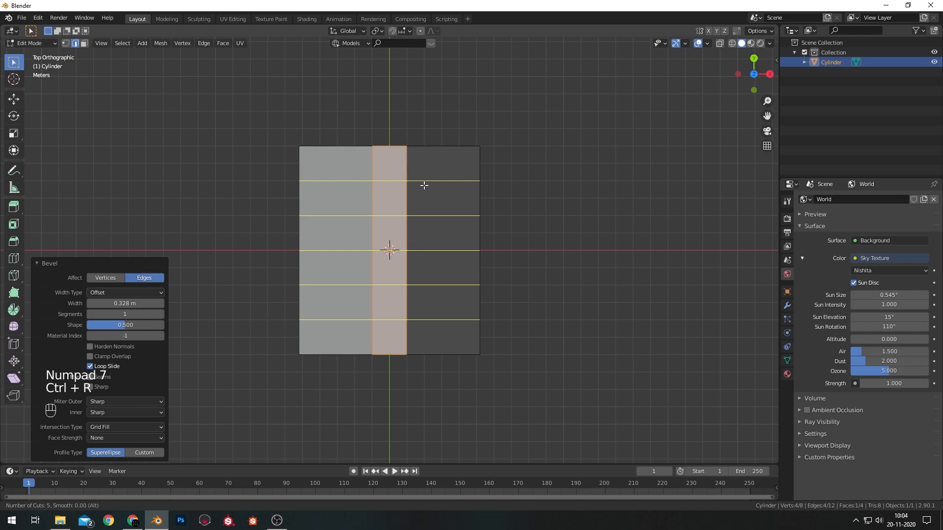
pyautogui.click(424, 184)
pyautogui.rightClick(452, 167)
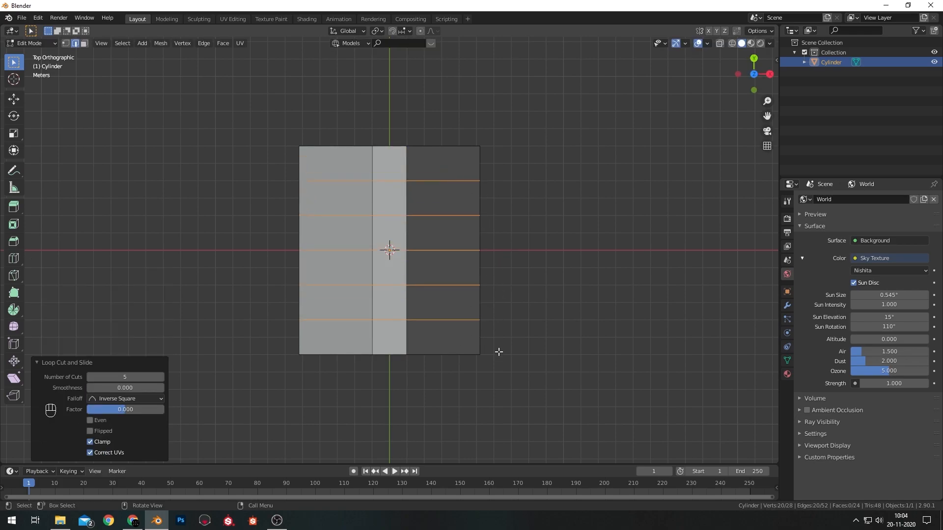
pyautogui.moveTo(577, 330); pyautogui.dragTo(452, 184, button='middle')
pyautogui.click(346, 132)
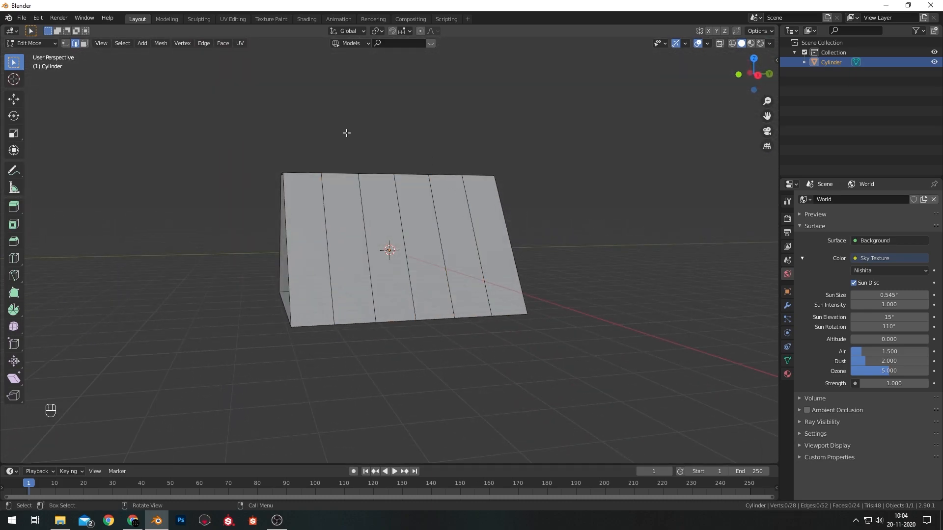
# Add a Solidify modifier to the prism and set its thickness to 0.1 m
pyautogui.click(787, 305)
pyautogui.click(821, 199)
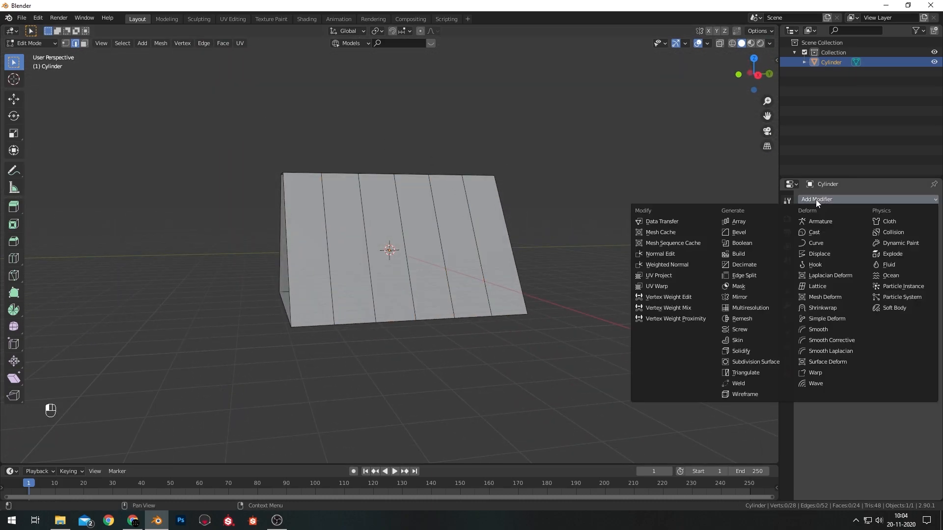
pyautogui.click(740, 351)
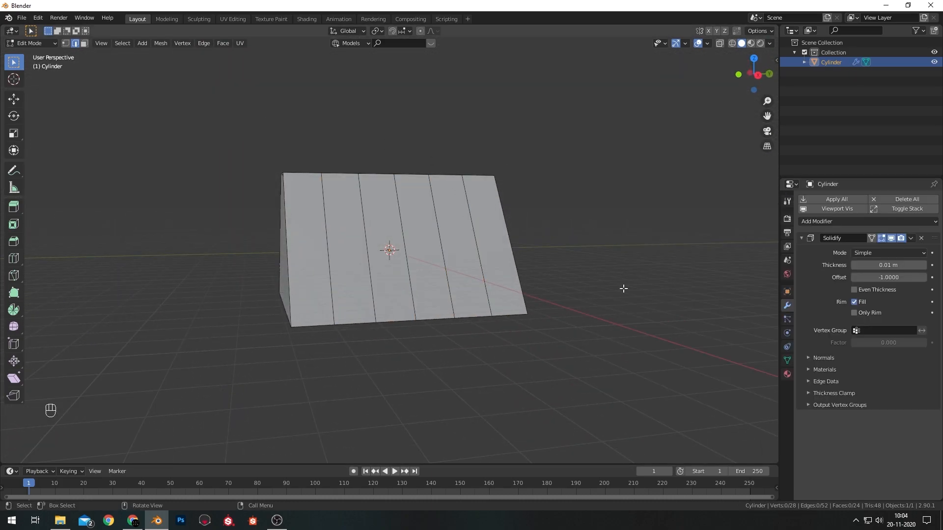
pyautogui.moveTo(263, 147); pyautogui.dragTo(362, 149, button='middle')
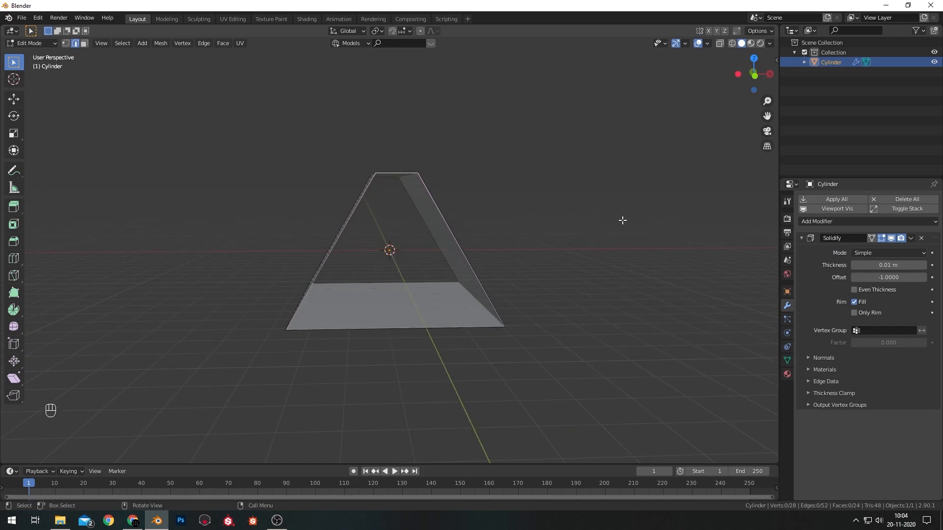
pyautogui.moveTo(621, 219); pyautogui.dragTo(616, 218, button='middle')
pyautogui.doubleClick(879, 265)
pyautogui.write('0.1')
pyautogui.press('Return')
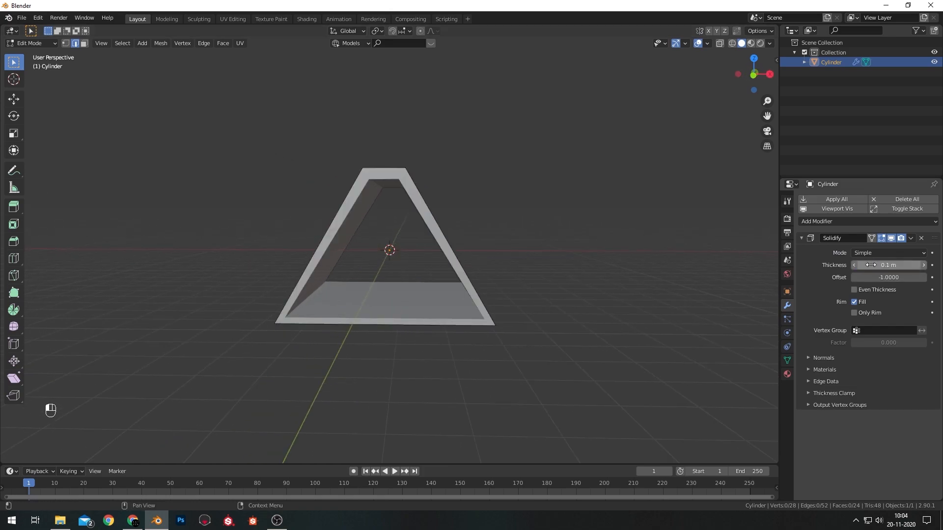
# Enable Even Thickness on the Solidify modifier and set its thickness to 0.05 m
pyautogui.click(854, 290)
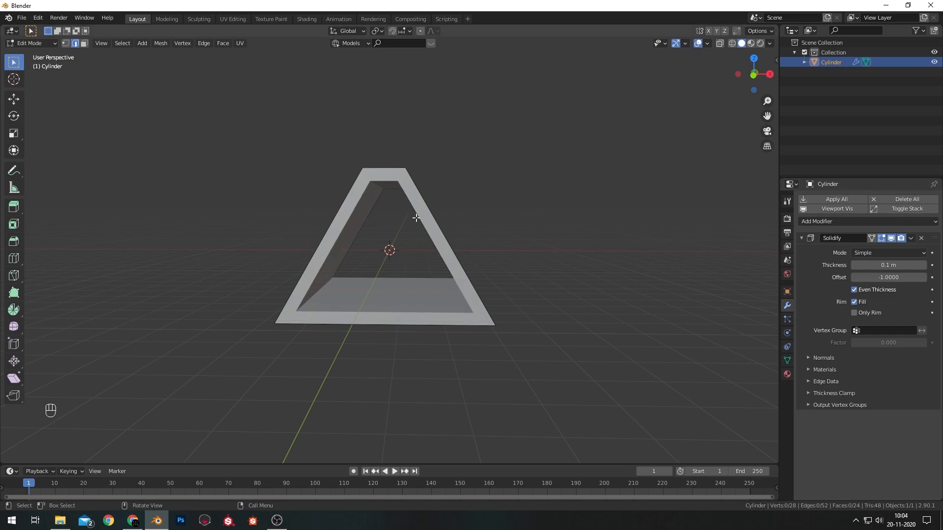
pyautogui.moveTo(613, 211)
pyautogui.mouseDown(button='middle')
pyautogui.moveTo(606, 201)
pyautogui.moveTo(632, 204)
pyautogui.moveTo(598, 217)
pyautogui.moveTo(604, 202)
pyautogui.mouseUp(button='middle')
pyautogui.click(889, 265)
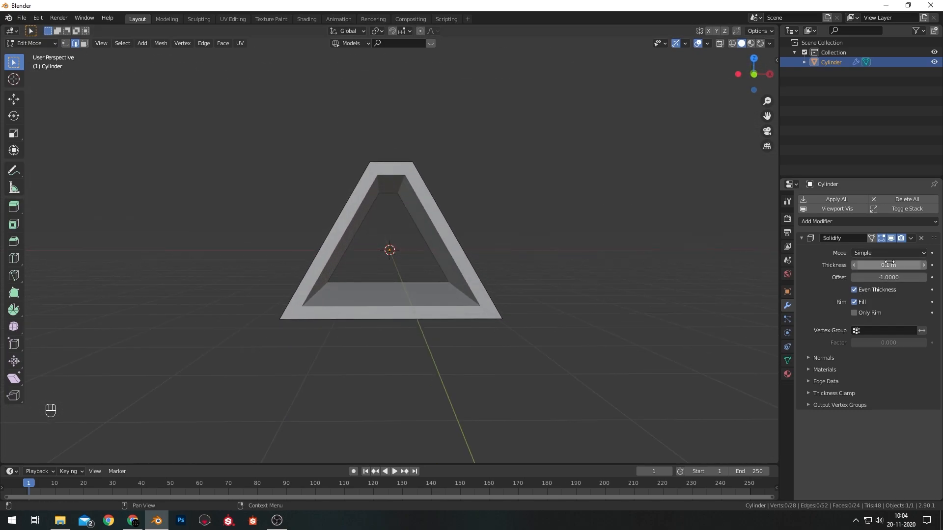
pyautogui.click(890, 265)
pyautogui.write('0.05')
pyautogui.press('Return')
pyautogui.moveTo(628, 248); pyautogui.dragTo(580, 256, button='middle')
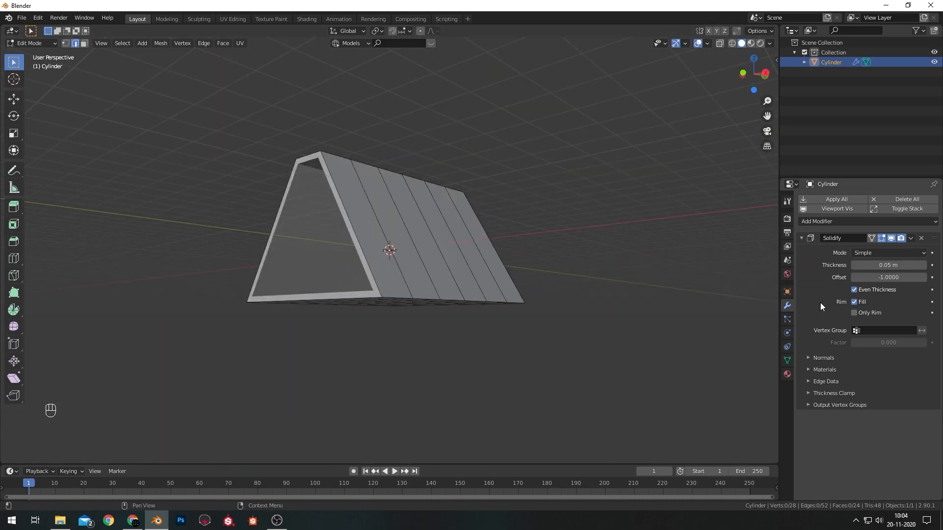
# Apply the Solidify modifier to the prism in Object Mode
pyautogui.press('Tab')
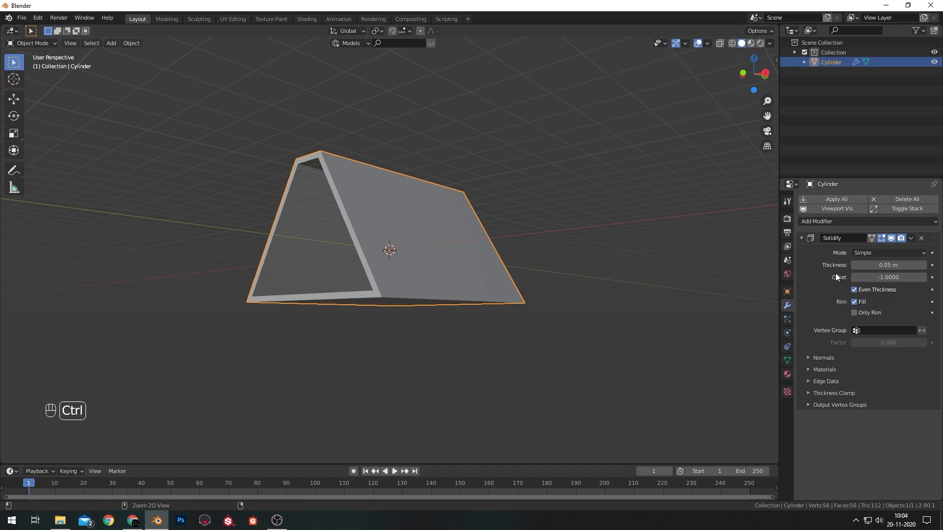
pyautogui.hotkey('ctrl', 'a')
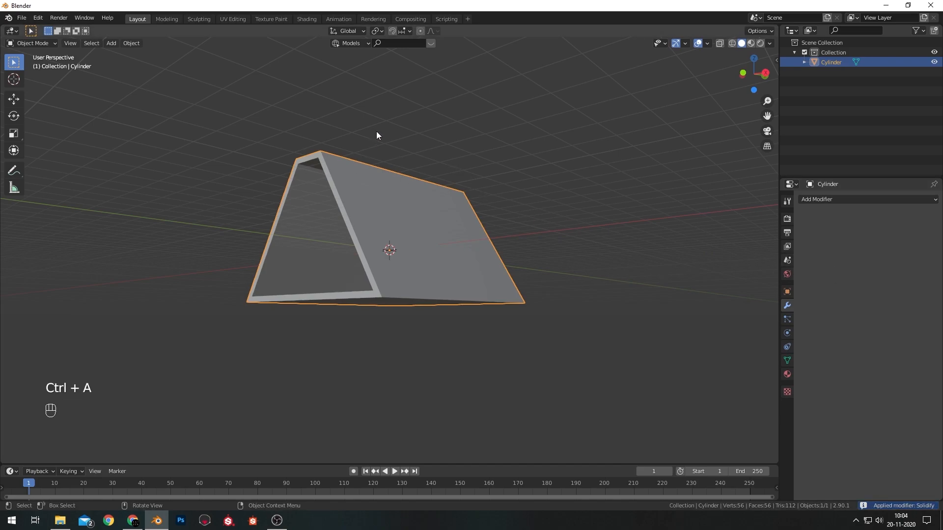
pyautogui.moveTo(377, 135); pyautogui.dragTo(368, 175, button='middle')
# In Edit Mode, delete three staggered strips from each sloped wall, including their outer and inner faces and the adjoining end rim faces
pyautogui.press('Tab')
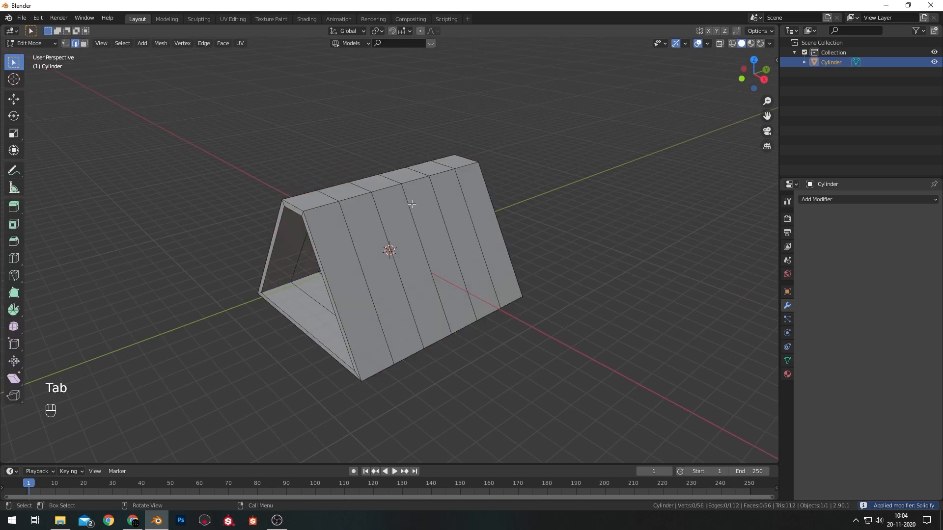
pyautogui.moveTo(412, 204); pyautogui.dragTo(142, 68, button='middle')
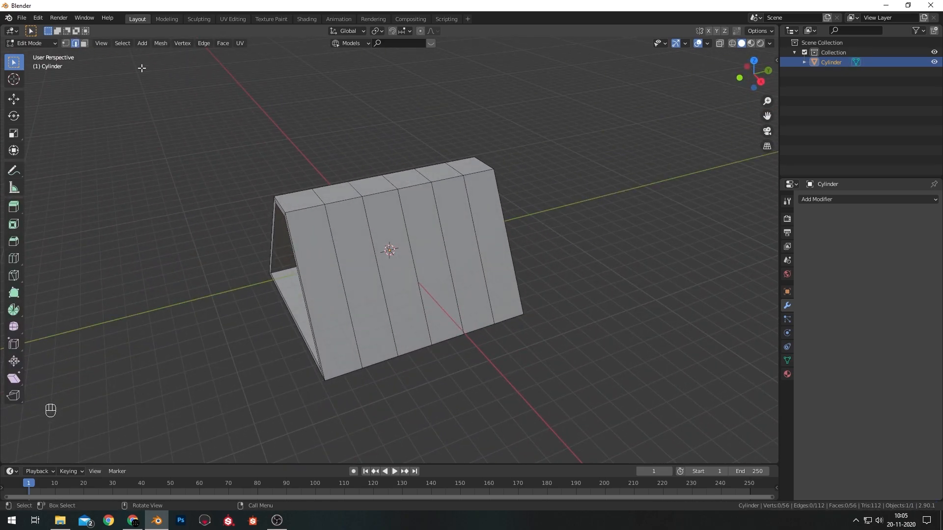
pyautogui.click(83, 44)
pyautogui.moveTo(316, 116); pyautogui.dragTo(386, 177, button='middle')
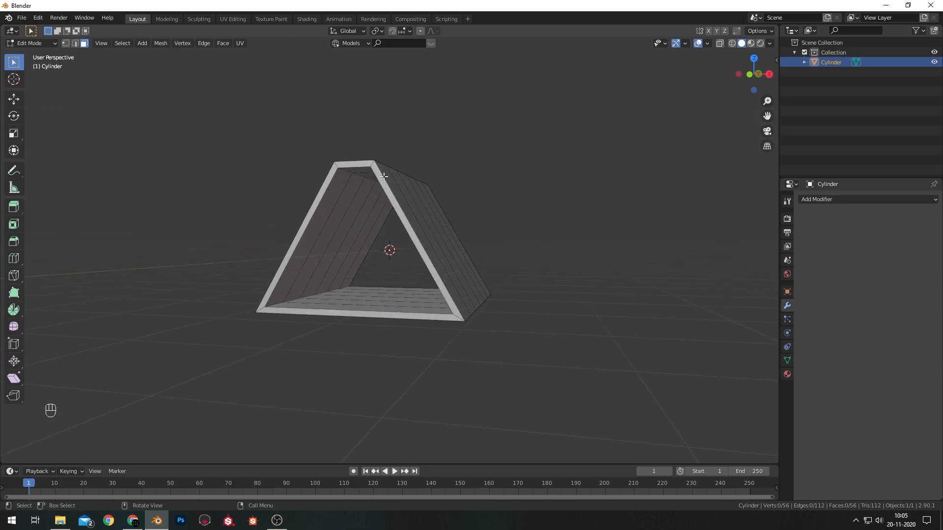
pyautogui.click(386, 177)
pyautogui.moveTo(408, 143); pyautogui.dragTo(318, 252, button='middle')
pyautogui.keyDown('shift'); pyautogui.click(318, 252); pyautogui.keyUp('shift')
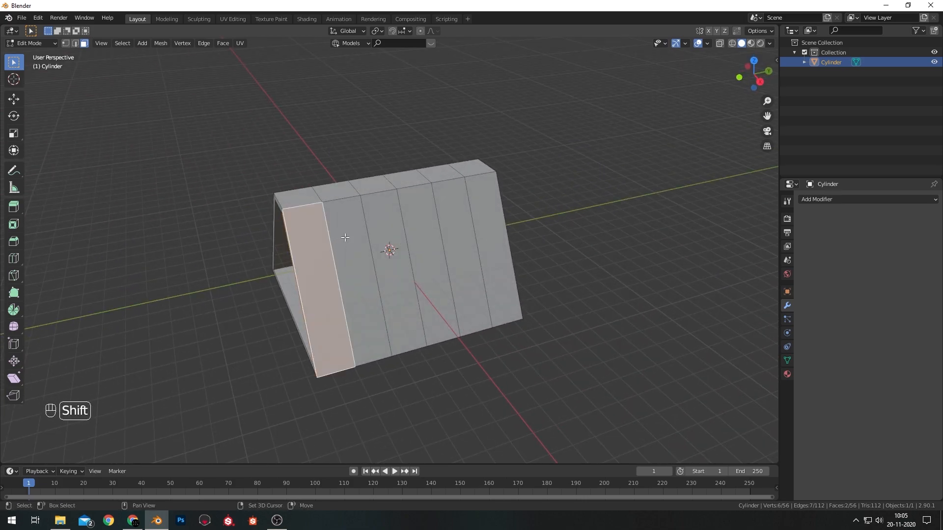
pyautogui.keyDown('shift'); pyautogui.click(386, 220); pyautogui.keyUp('shift')
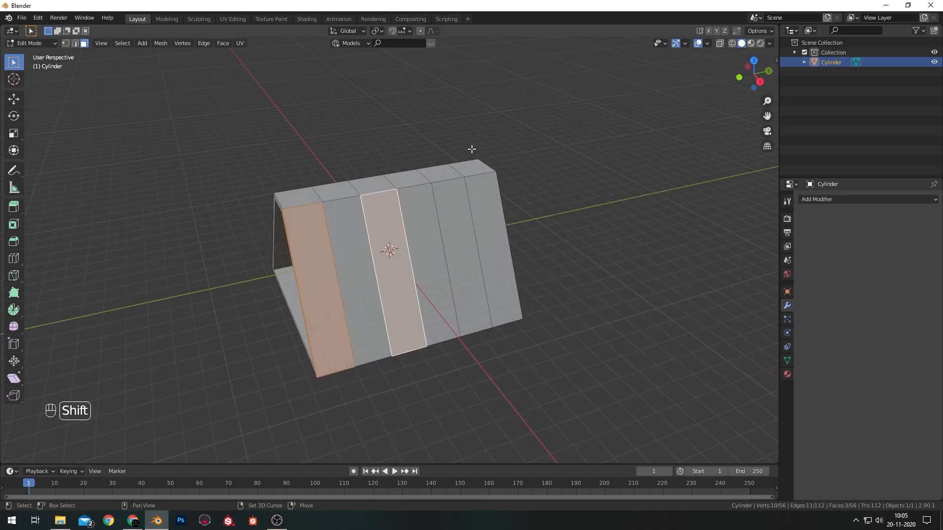
pyautogui.moveTo(472, 149); pyautogui.dragTo(668, 157, button='middle')
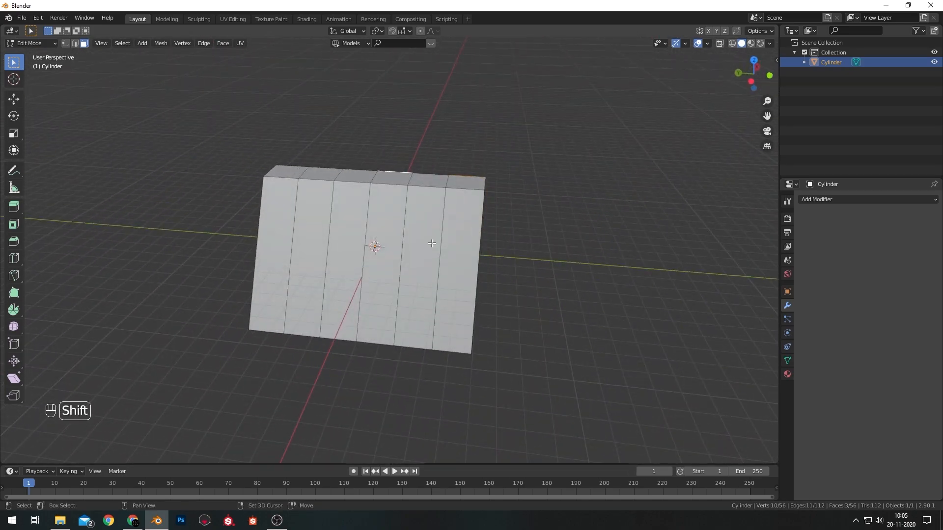
pyautogui.keyDown('shift'); pyautogui.click(432, 243); pyautogui.keyUp('shift')
pyautogui.keyDown('shift'); pyautogui.moveTo(314, 147); pyautogui.dragTo(405, 180, button='middle'); pyautogui.keyUp('shift')
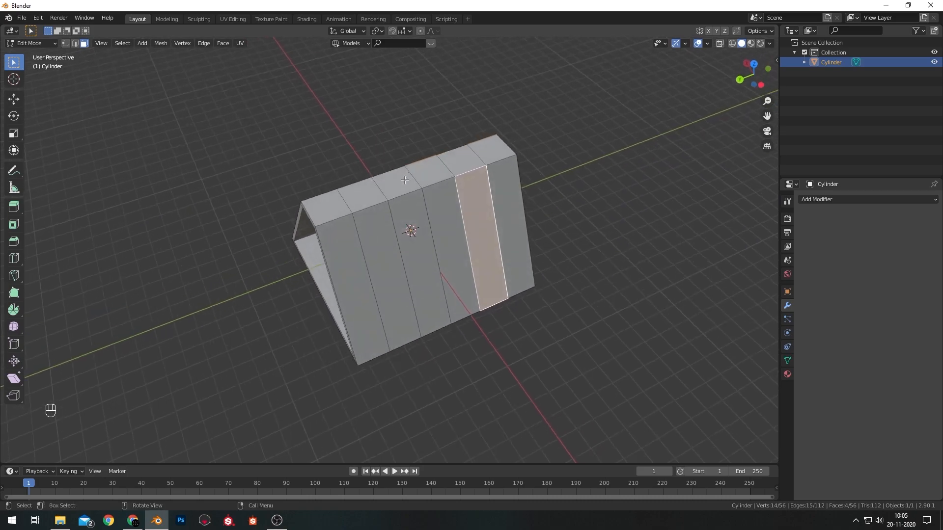
pyautogui.moveTo(426, 132); pyautogui.dragTo(187, 141, button='middle')
pyautogui.keyDown('shift'); pyautogui.click(446, 257); pyautogui.keyUp('shift')
pyautogui.moveTo(443, 195); pyautogui.dragTo(323, 212, button='middle')
pyautogui.moveTo(368, 123); pyautogui.dragTo(401, 119, button='middle')
pyautogui.keyDown('shift'); pyautogui.click(355, 187); pyautogui.keyUp('shift')
pyautogui.moveTo(276, 153); pyautogui.dragTo(313, 181, button='middle')
pyautogui.keyDown('shift'); pyautogui.click(354, 213); pyautogui.keyUp('shift')
pyautogui.keyDown('shift'); pyautogui.click(368, 225); pyautogui.keyUp('shift')
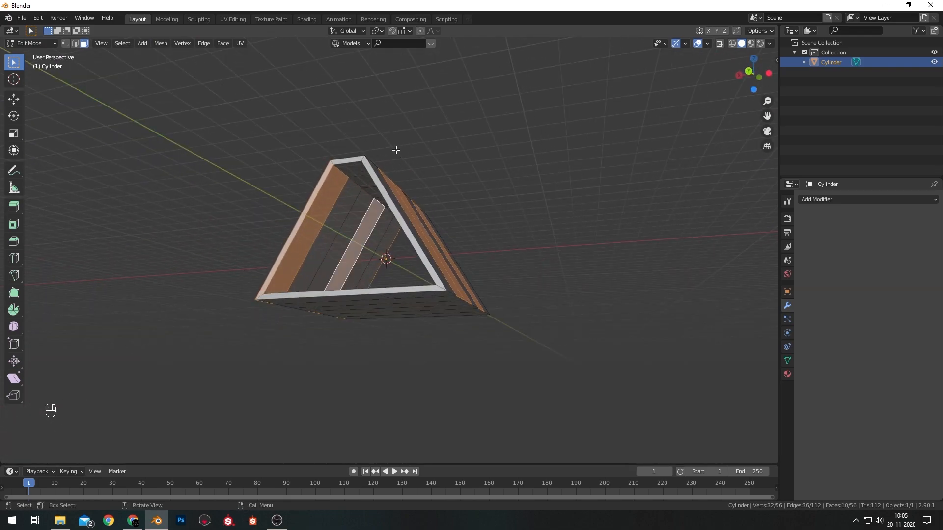
pyautogui.moveTo(396, 149); pyautogui.dragTo(611, 154, button='middle')
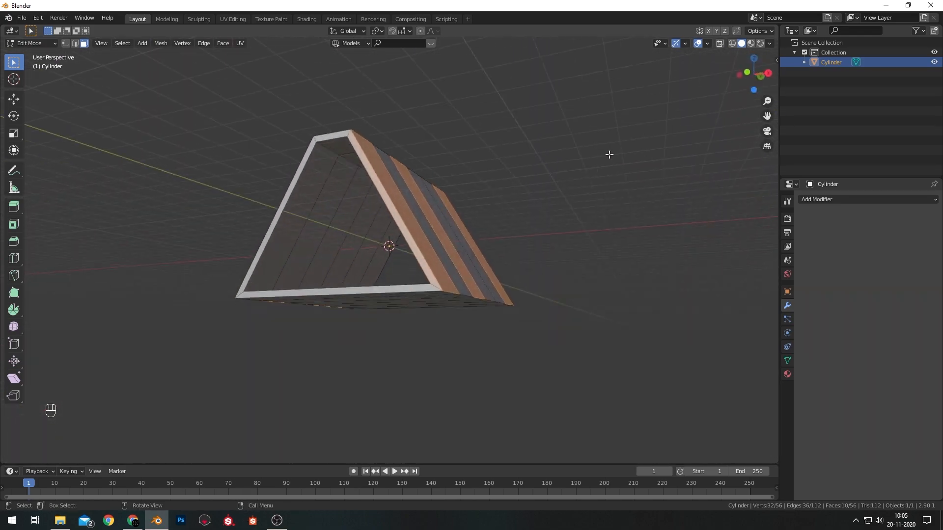
pyautogui.keyDown('shift'); pyautogui.click(339, 191); pyautogui.keyUp('shift')
pyautogui.moveTo(362, 111)
pyautogui.mouseDown(button='middle')
pyautogui.moveTo(400, 175)
pyautogui.moveTo(362, 112)
pyautogui.mouseUp(button='middle')
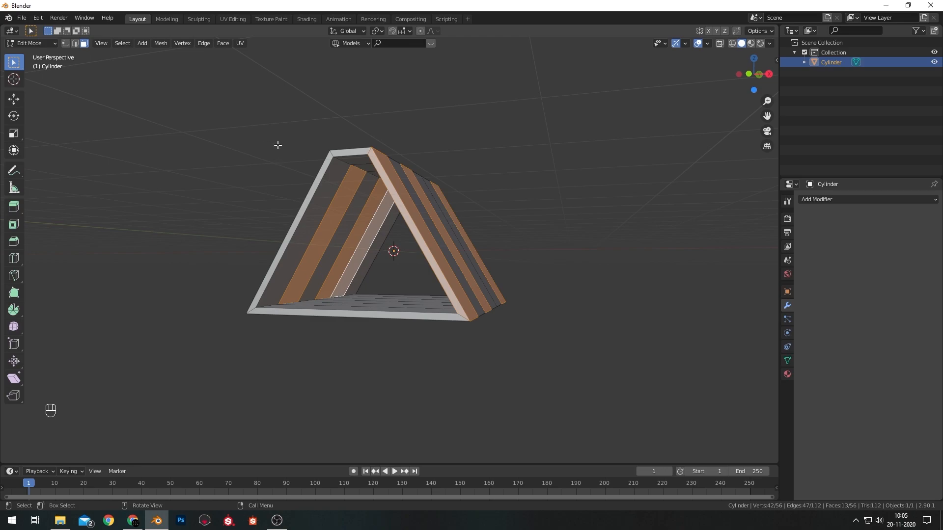
pyautogui.moveTo(278, 145); pyautogui.dragTo(451, 161, button='middle')
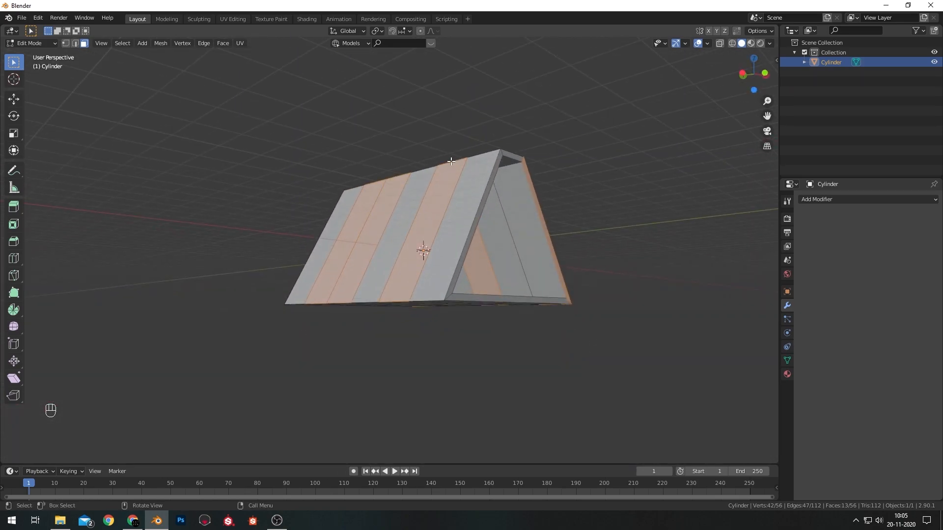
pyautogui.keyDown('shift'); pyautogui.click(526, 238); pyautogui.keyUp('shift')
pyautogui.moveTo(367, 143); pyautogui.dragTo(259, 175, button='middle')
pyautogui.press('x')
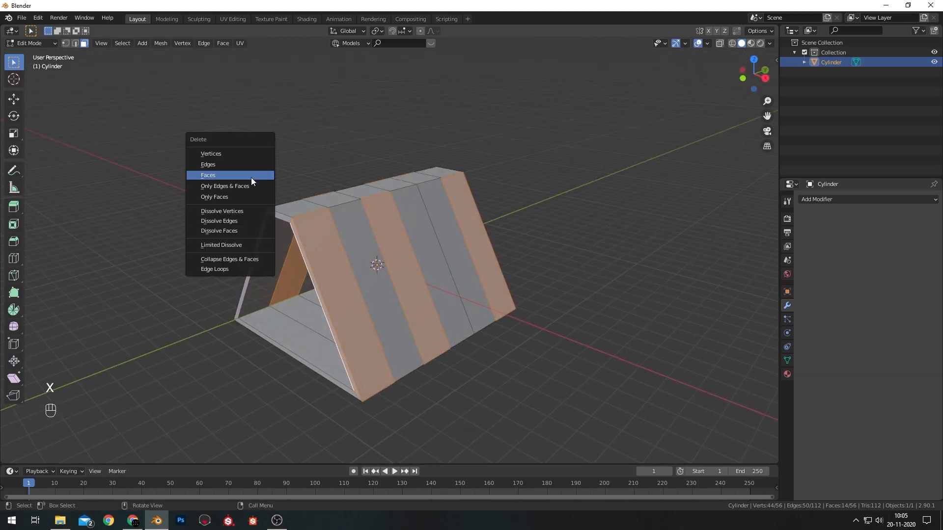
pyautogui.click(251, 175)
# Fill the open side of the top beam above the first wall gap with a face and select edges around the neighbouring opening
pyautogui.scroll(-2, 250, 176)
pyautogui.scroll(3, 252, 173)
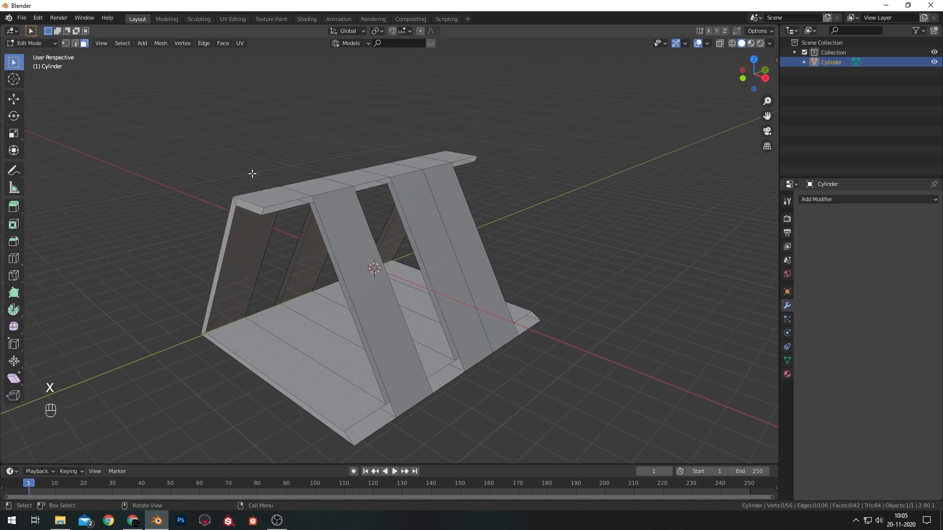
pyautogui.moveTo(224, 73); pyautogui.dragTo(396, 230, button='middle')
pyautogui.scroll(5, 363, 120)
pyautogui.scroll(-1, 389, 158)
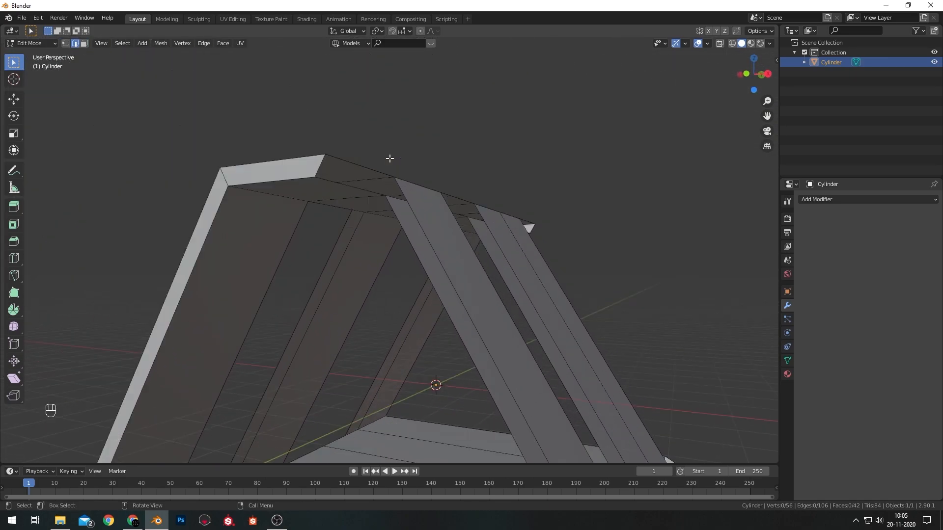
pyautogui.click(352, 164)
pyautogui.keyDown('shift'); pyautogui.click(319, 168); pyautogui.keyUp('shift')
pyautogui.keyDown('shift'); pyautogui.click(330, 182); pyautogui.keyUp('shift')
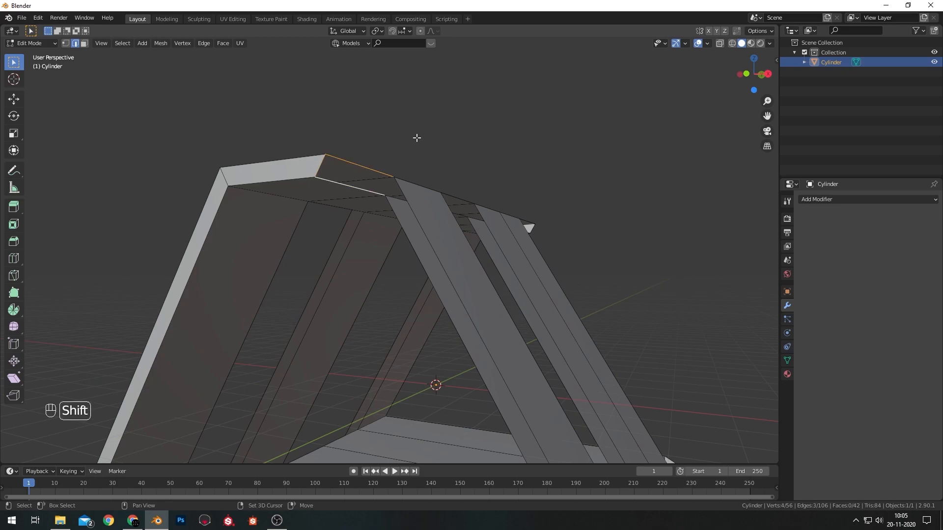
pyautogui.moveTo(417, 138); pyautogui.dragTo(490, 133, button='middle')
pyautogui.press('f')
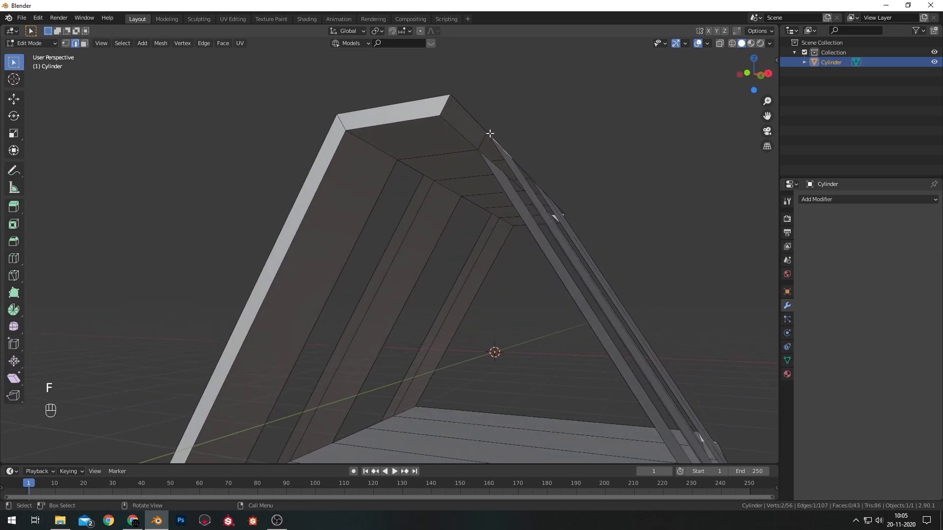
pyautogui.keyDown('shift'); pyautogui.click(513, 183); pyautogui.keyUp('shift')
pyautogui.keyDown('shift'); pyautogui.click(502, 196); pyautogui.keyUp('shift')
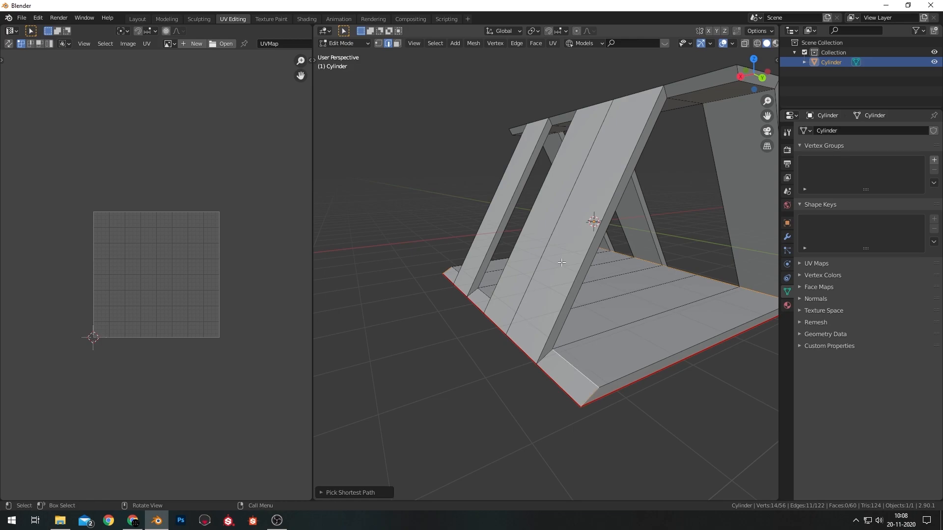
# Extend the edge selection around the floor's inner and end edges and mark the selected edges as seams
pyautogui.moveTo(562, 263); pyautogui.dragTo(758, 283, button='middle')
pyautogui.keyDown('ctrl'); pyautogui.click(632, 261); pyautogui.keyUp('ctrl')
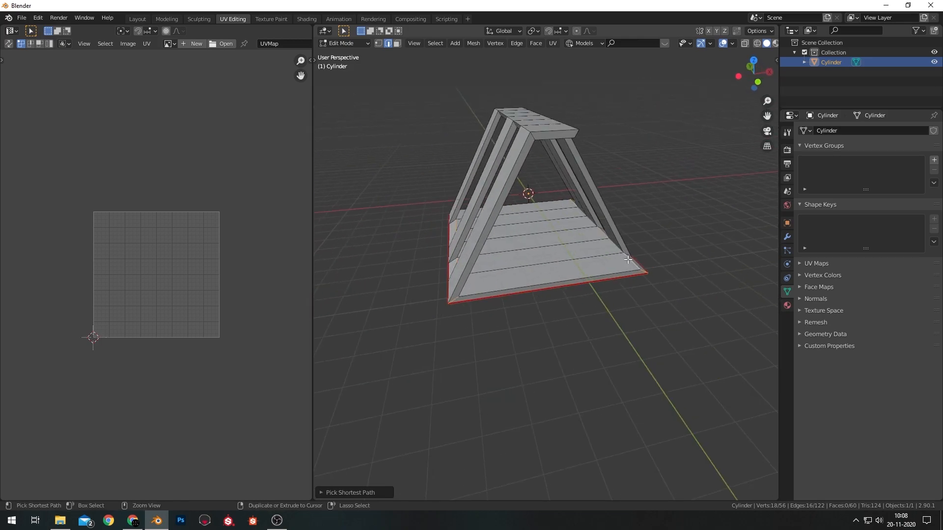
pyautogui.moveTo(632, 258); pyautogui.dragTo(567, 230, button='middle')
pyautogui.rightClick(564, 234)
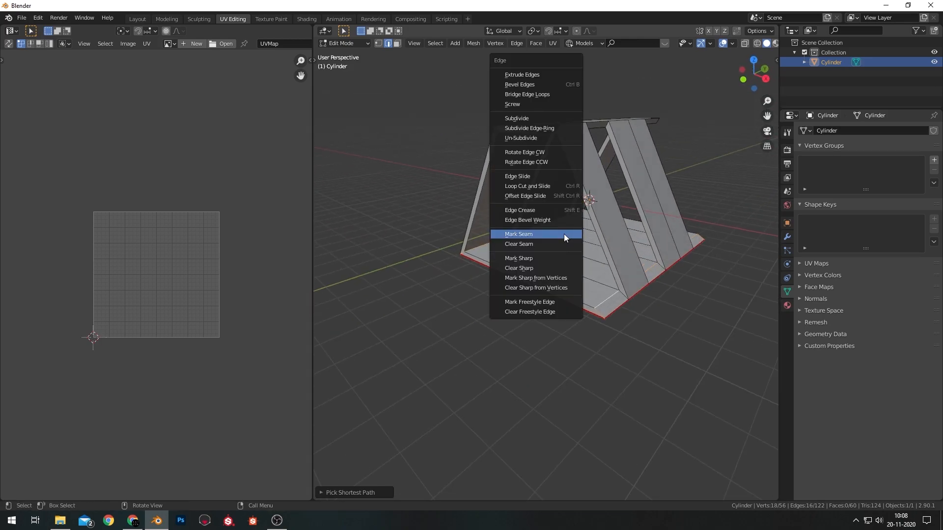
pyautogui.click(563, 234)
pyautogui.moveTo(627, 338)
pyautogui.mouseDown(button='middle')
pyautogui.moveTo(693, 326)
pyautogui.moveTo(624, 333)
pyautogui.mouseUp(button='middle')
pyautogui.scroll(4, 609, 336)
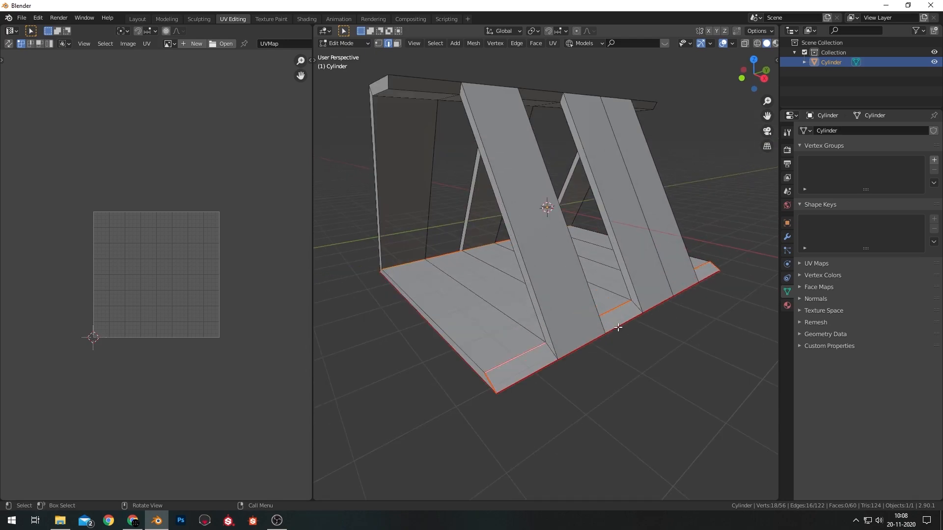
pyautogui.scroll(2, 594, 341)
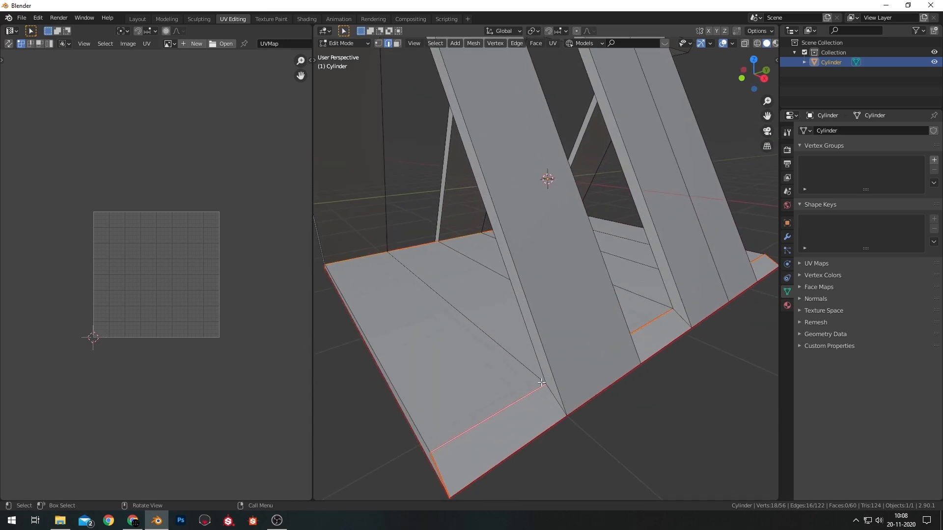
pyautogui.hotkey('alt', 'a')
pyautogui.moveTo(561, 361); pyautogui.dragTo(641, 352, button='middle')
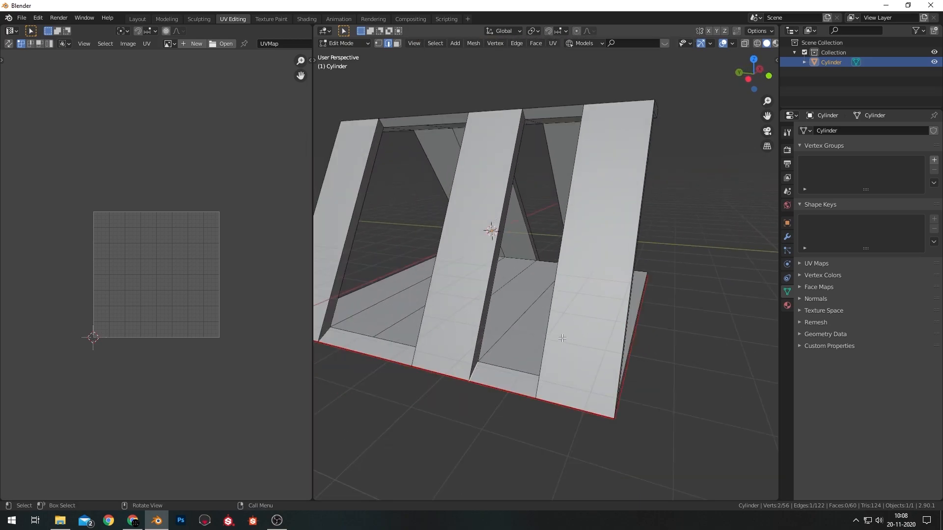
pyautogui.moveTo(562, 339); pyautogui.dragTo(677, 371, button='middle')
pyautogui.moveTo(580, 374); pyautogui.dragTo(437, 359, button='middle')
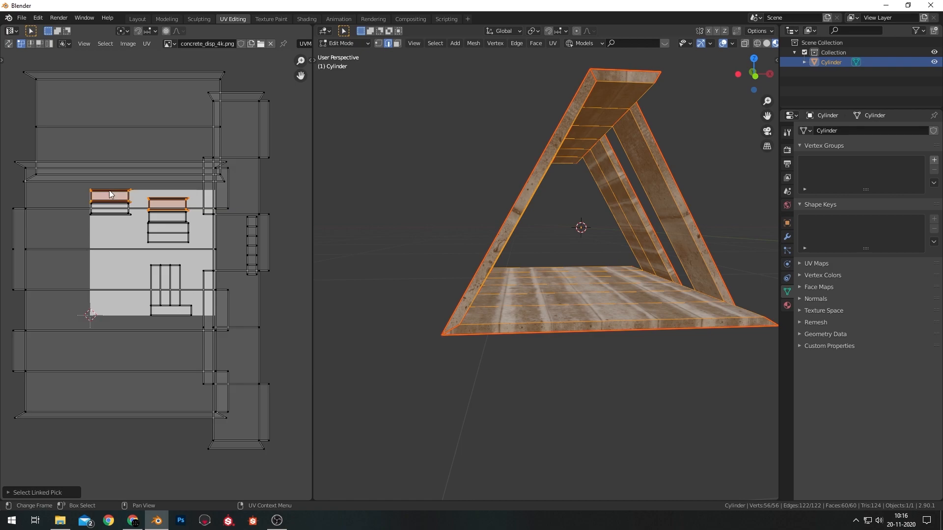
# Scale the lower of the two small stacked UV islands up about five times and shift it about -0.08 along X
pyautogui.click(175, 184)
pyautogui.press('l')
pyautogui.press('g')
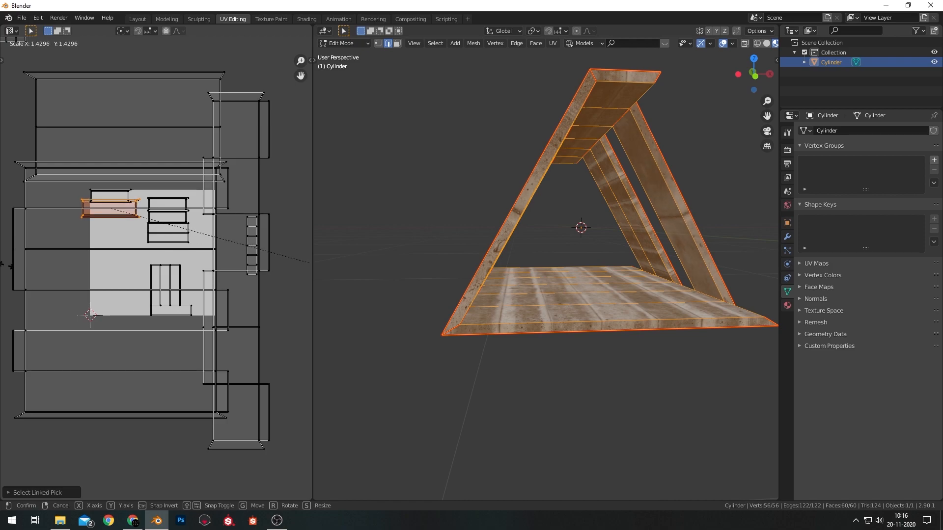
pyautogui.press('s')
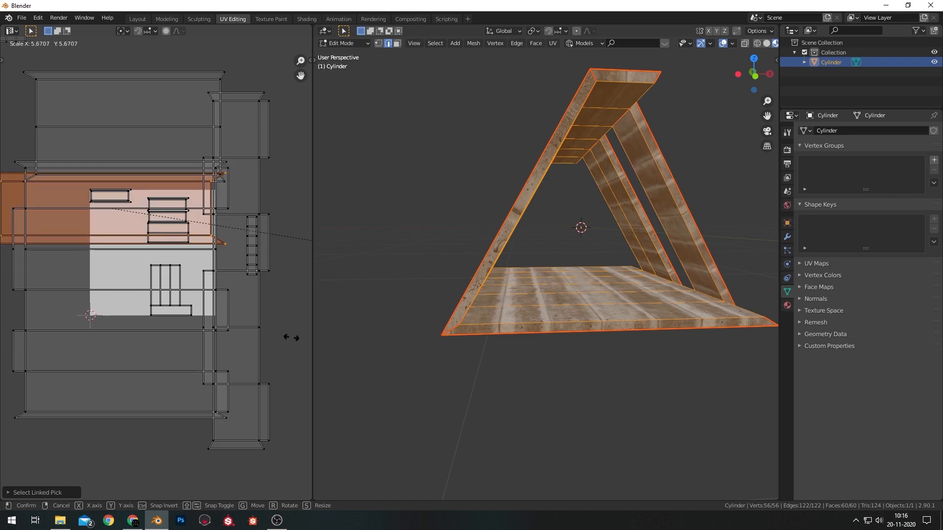
pyautogui.click(226, 337)
pyautogui.press('g')
pyautogui.press('x')
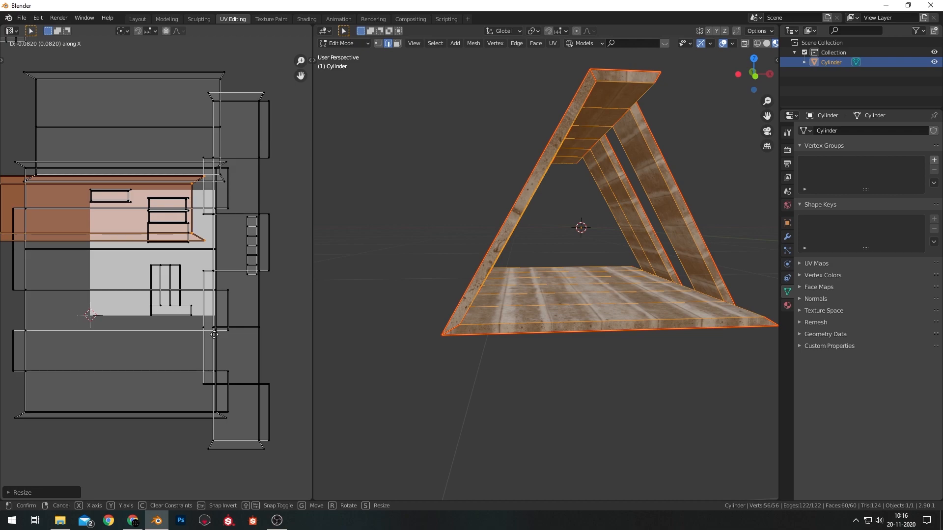
pyautogui.click(214, 334)
# With the whole mesh selected, pick three small wall-panel UV islands and scale them up together by about 5.08
pyautogui.hotkey('alt', 'a')
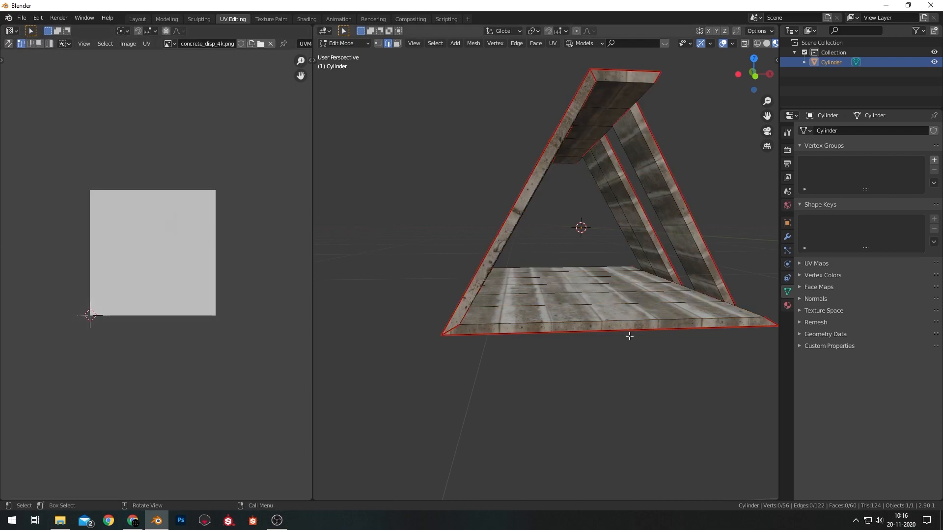
pyautogui.press('a')
pyautogui.moveTo(471, 204); pyautogui.dragTo(422, 176, button='middle')
pyautogui.hotkey('alt', 'a')
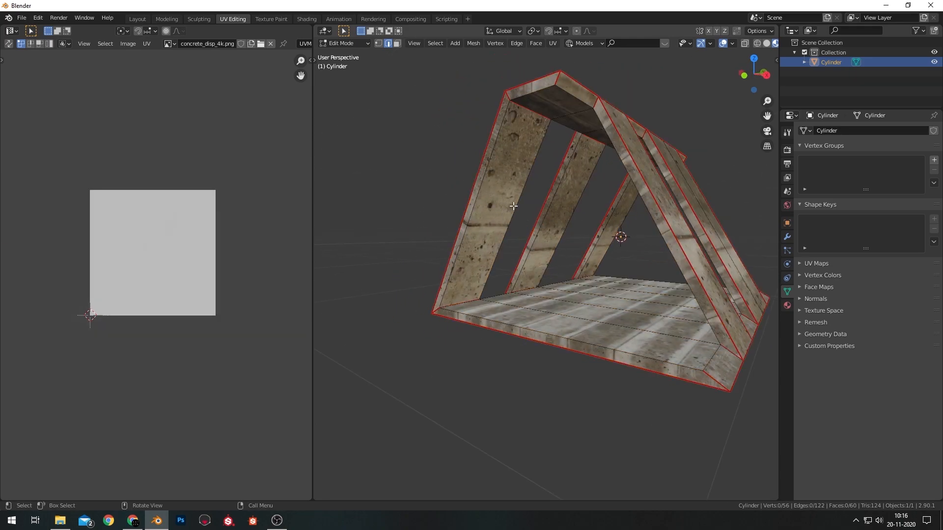
pyautogui.press('a')
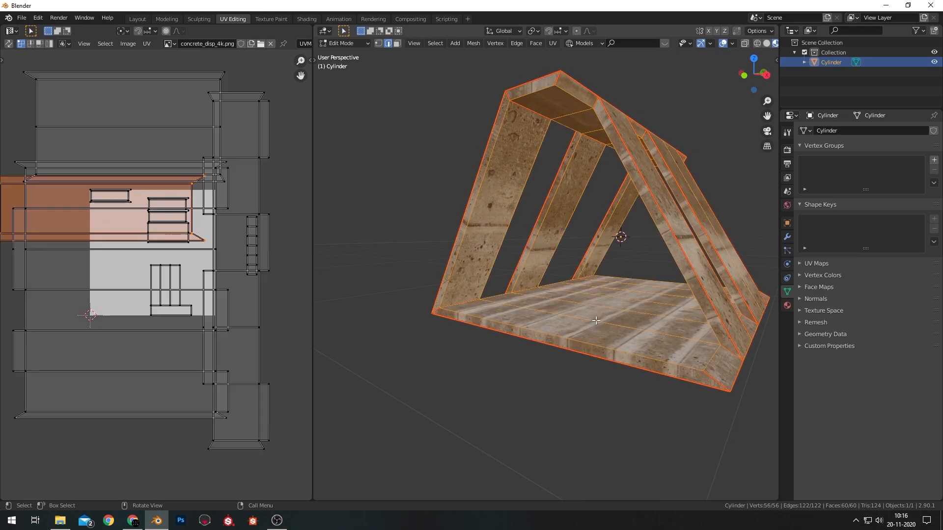
pyautogui.hotkey('alt', 'a')
pyautogui.press('a')
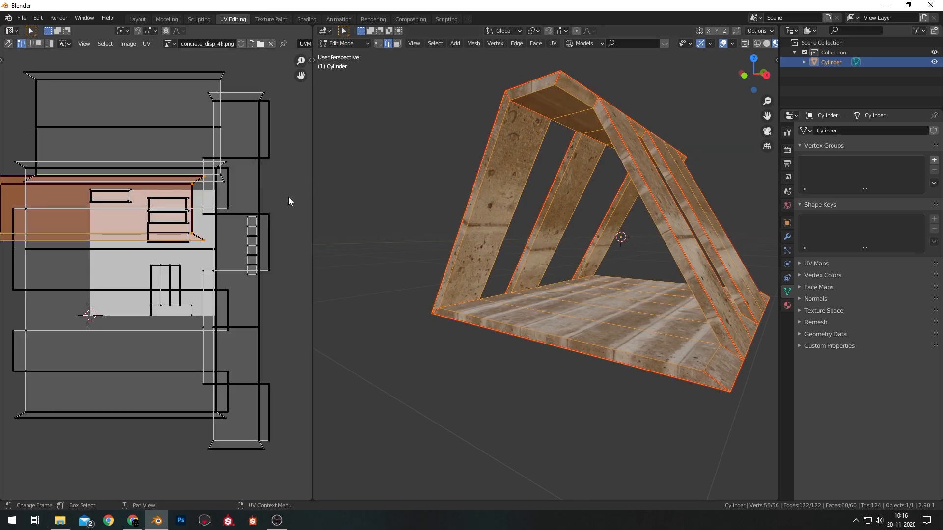
pyautogui.hotkey('alt', 'a')
pyautogui.press('l')
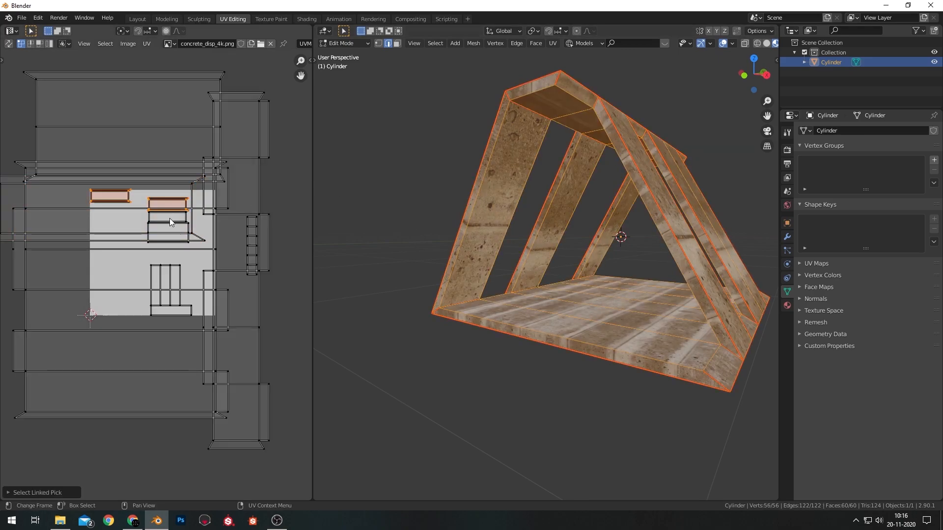
pyautogui.press('l')
pyautogui.press('s')
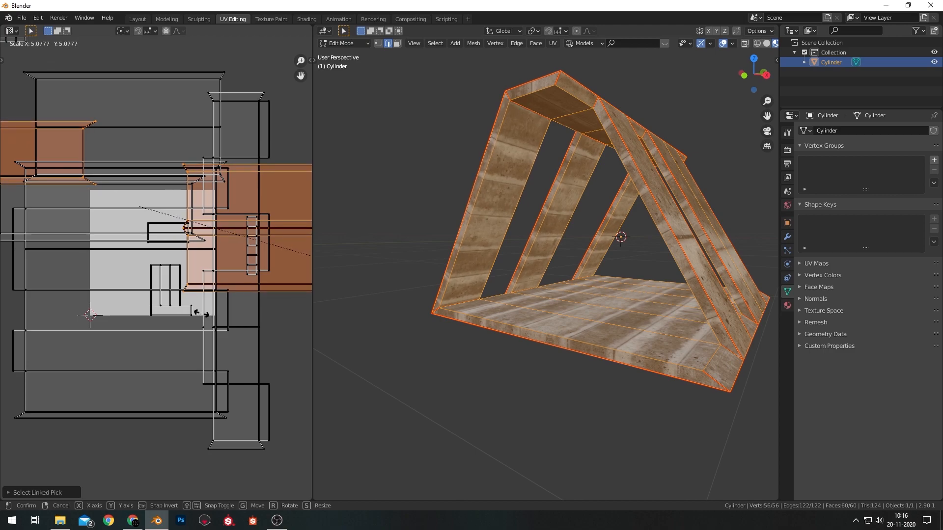
pyautogui.click(202, 313)
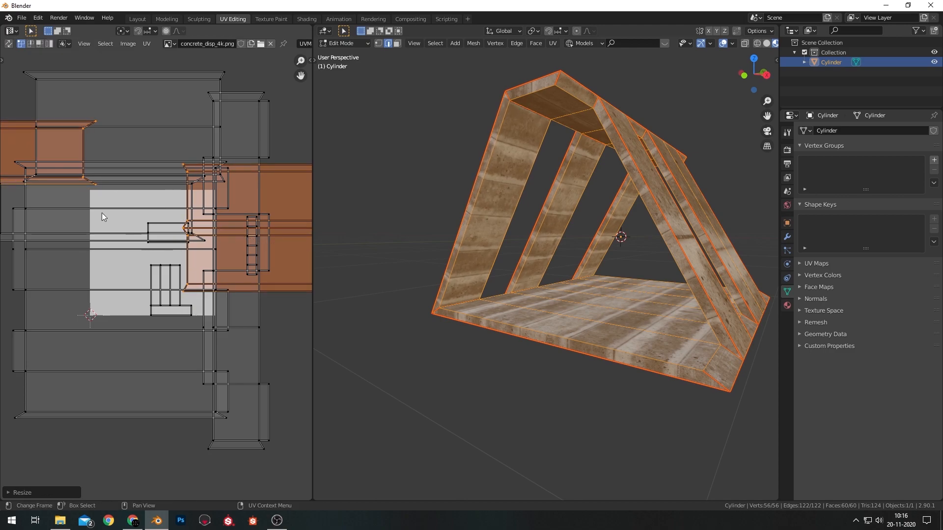
# Move the upper of the two overhanging UV islands about -0.3 along X, scale it by about 0.95 and nudge it along X
pyautogui.scroll(-3, 170, 163)
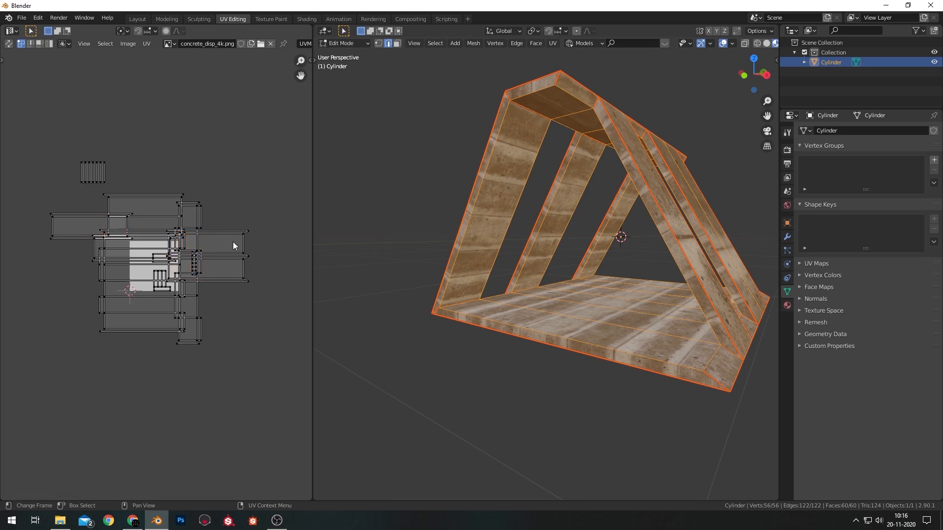
pyautogui.press('l')
pyautogui.press('g')
pyautogui.press('x')
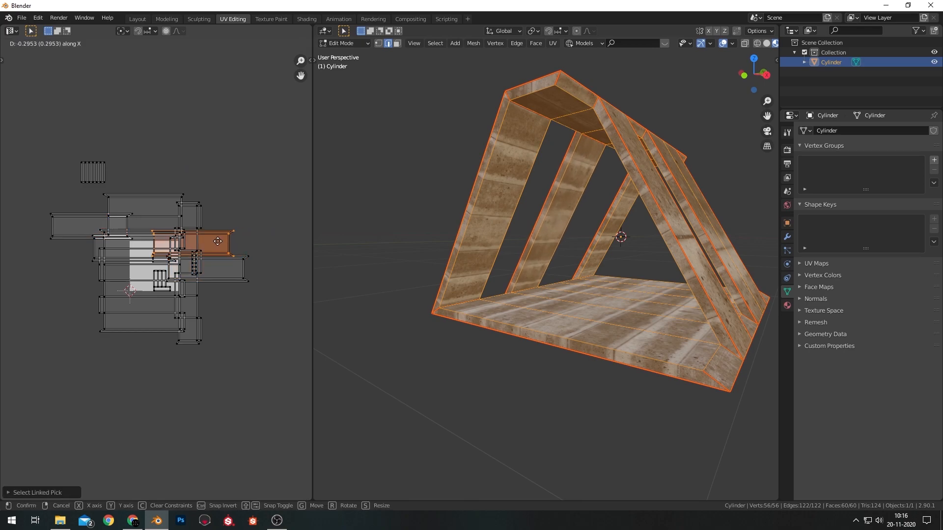
pyautogui.click(216, 241)
pyautogui.press('s')
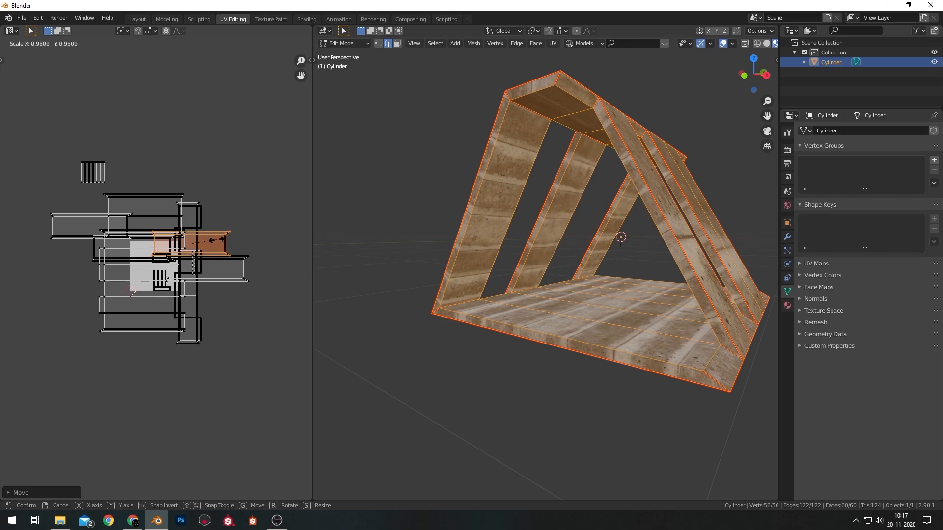
pyautogui.click(217, 239)
pyautogui.press('g')
pyautogui.press('x')
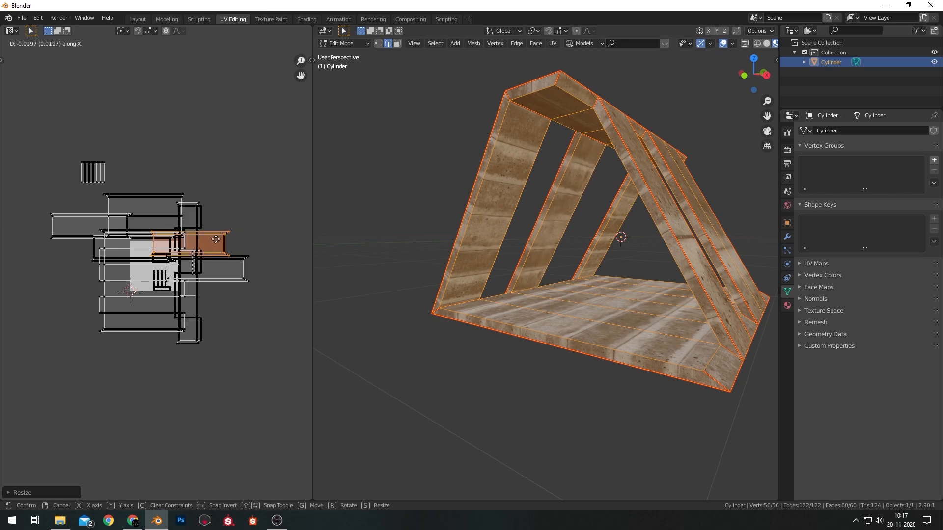
pyautogui.click(217, 240)
# Shift the lower overhanging UV island slightly along negative X and return the mesh to Object Mode
pyautogui.click(262, 262)
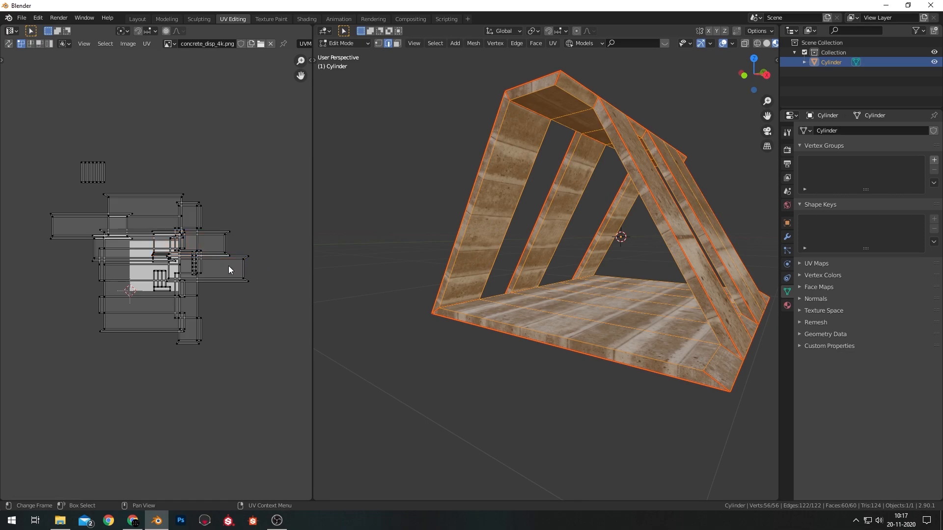
pyautogui.press('l')
pyautogui.press('g')
pyautogui.press('x')
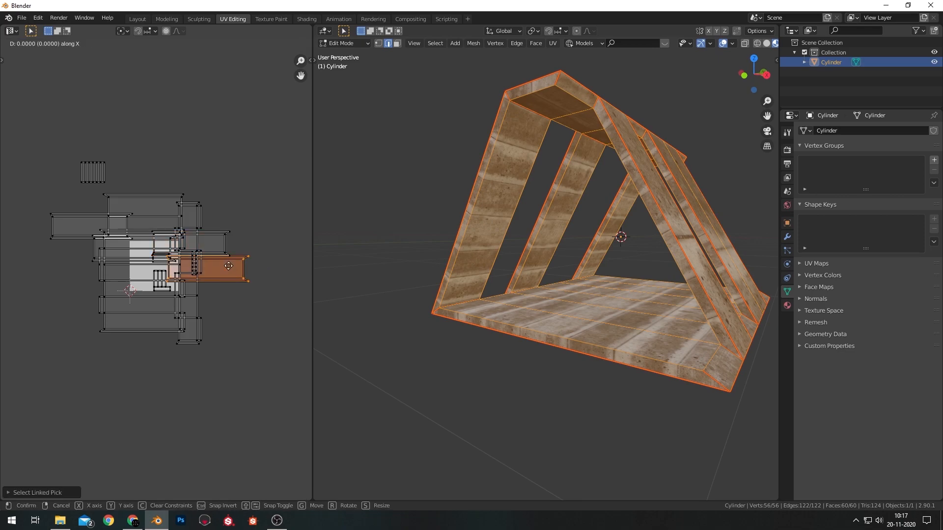
pyautogui.click(224, 266)
pyautogui.click(405, 172)
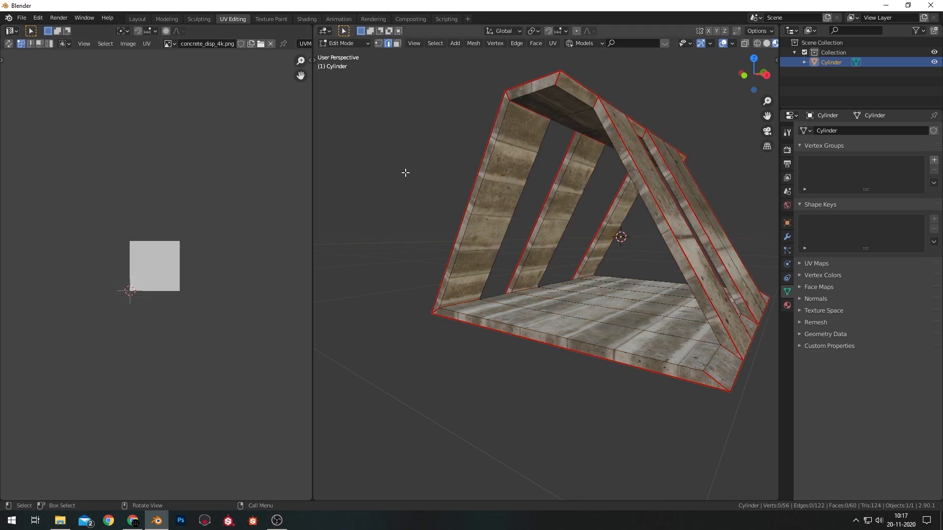
pyautogui.press('Tab')
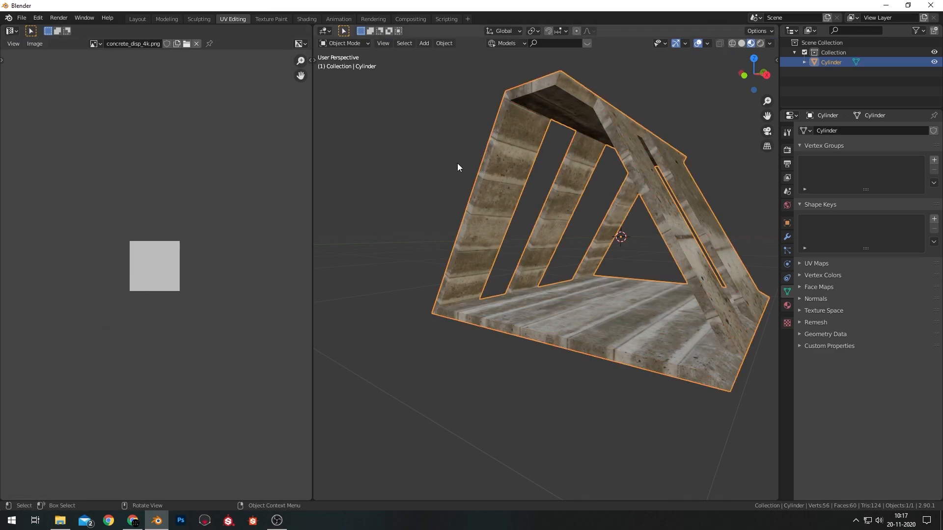
# Switch to the Layout workspace and show the structure in front perspective view with Rendered shading
pyautogui.click(137, 20)
pyautogui.press('KP_1')
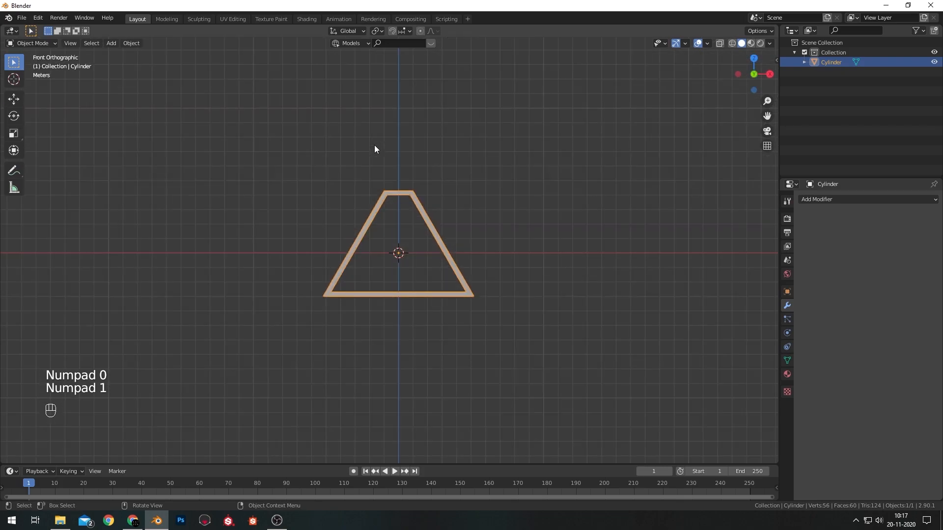
pyautogui.press('KP_5')
pyautogui.press('z')
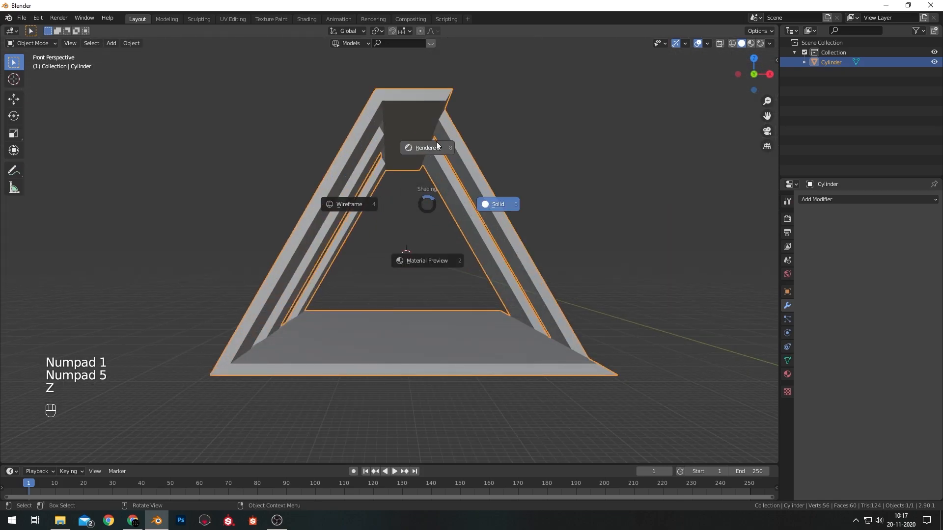
pyautogui.click(436, 142)
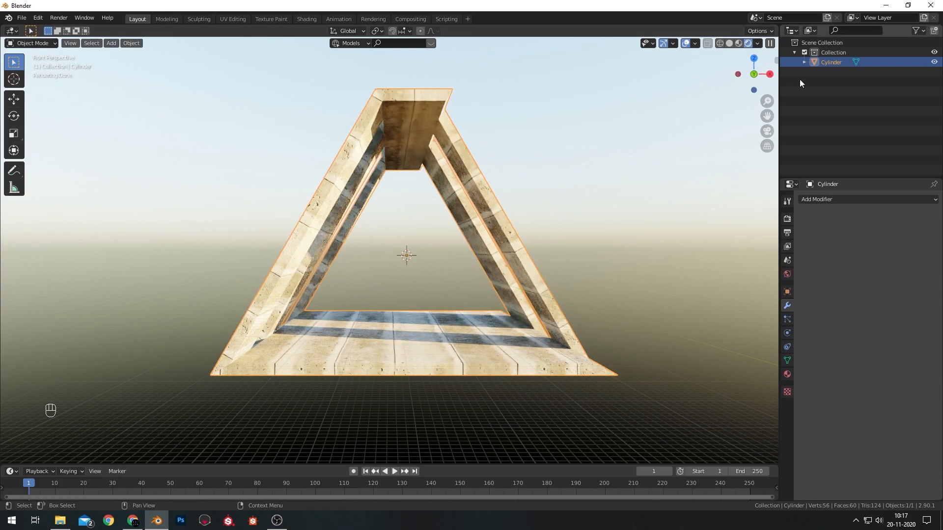
# Rename the Cylinder object as Hall and move it into a new collection named Hall
pyautogui.doubleClick(824, 63)
pyautogui.write('Hall')
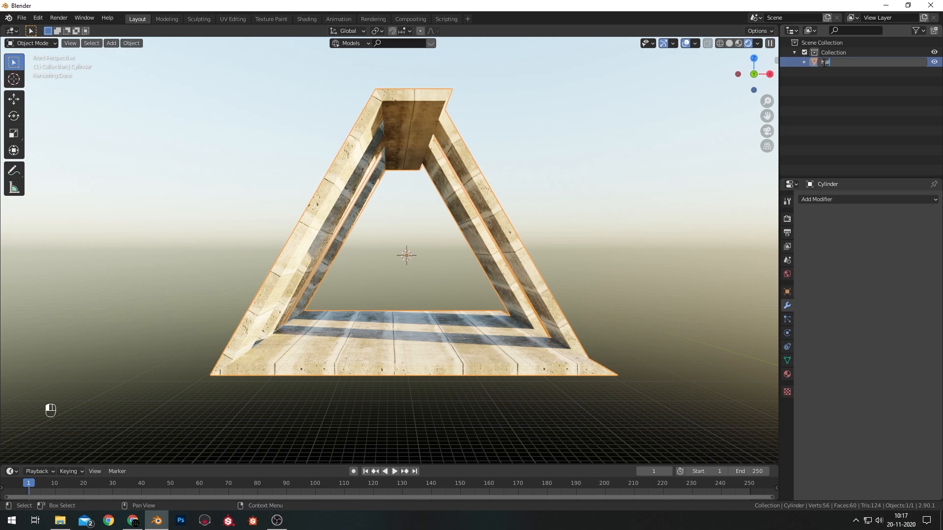
pyautogui.press('Return')
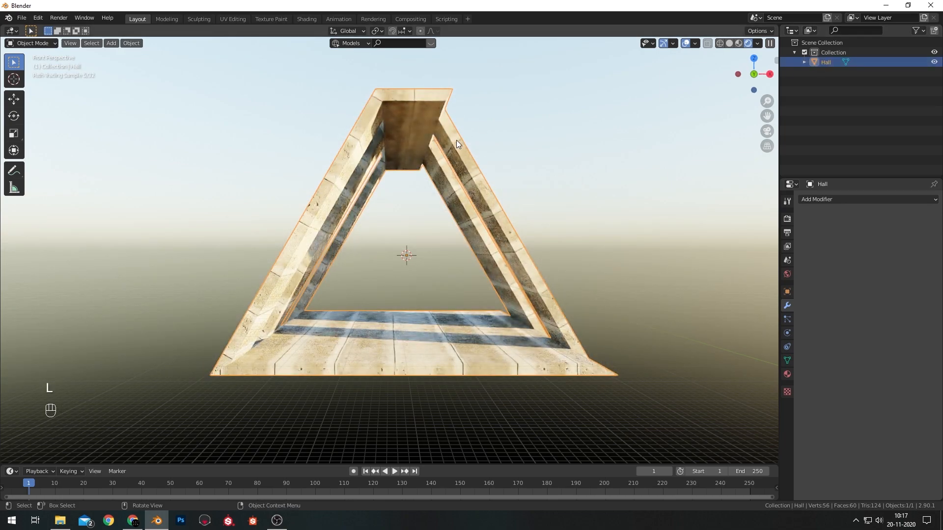
pyautogui.press('m')
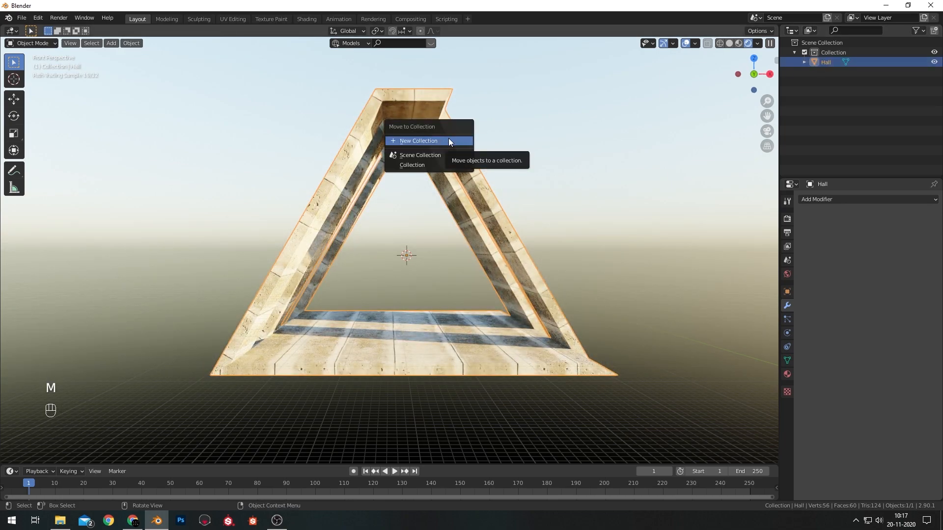
pyautogui.click(449, 141)
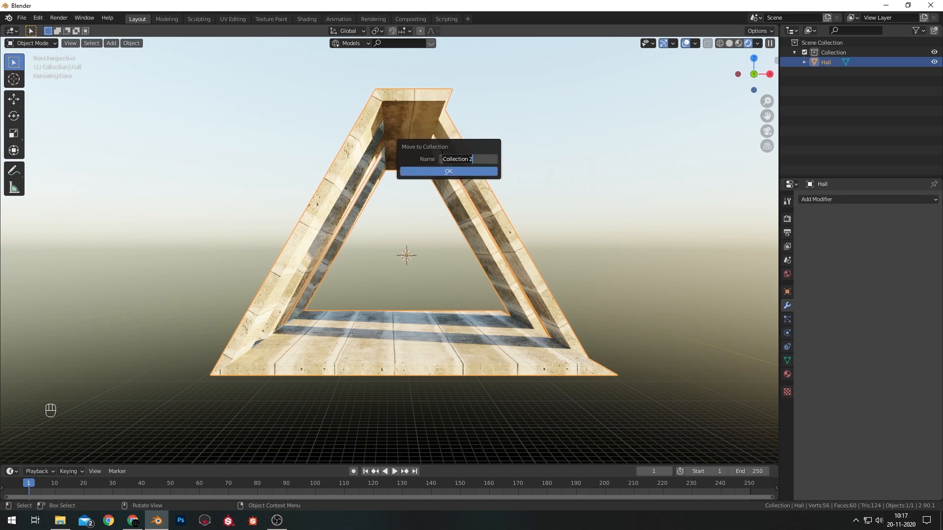
pyautogui.write('Hall')
pyautogui.press('Return')
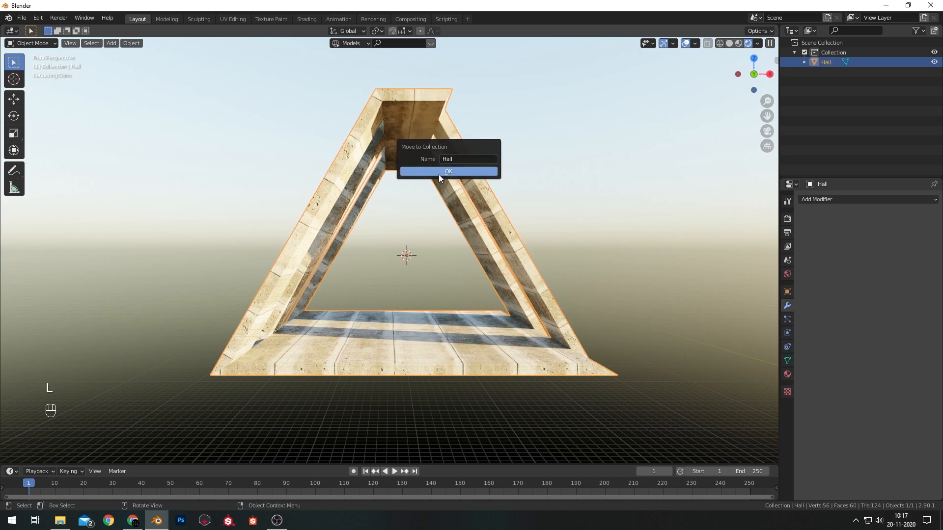
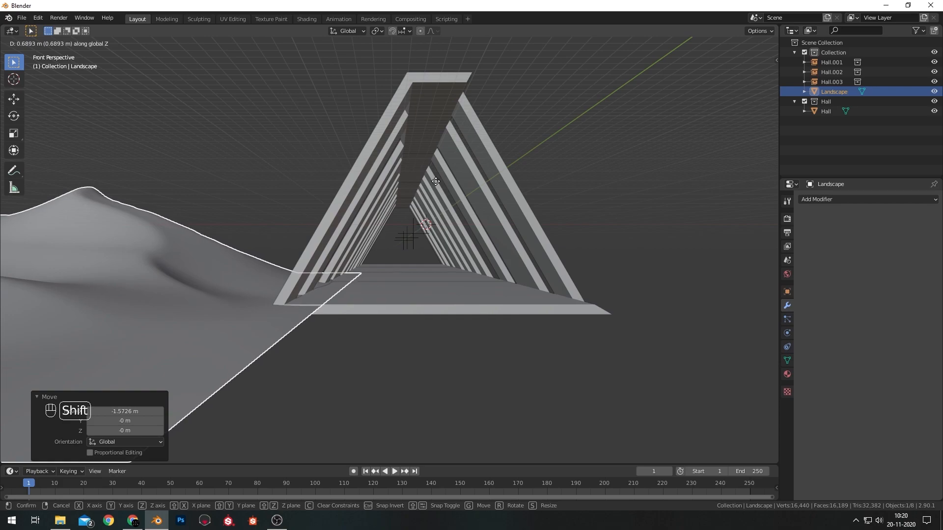
# Raise the Landscape object about 0.69 m along the global Z axis and deselect it
pyautogui.click(352, 270)
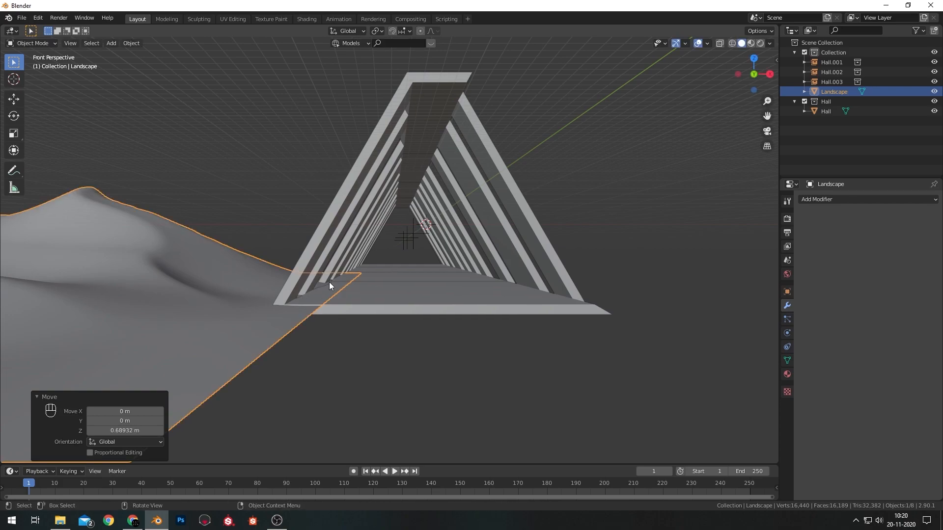
pyautogui.click(279, 211)
pyautogui.scroll(-5, 278, 215)
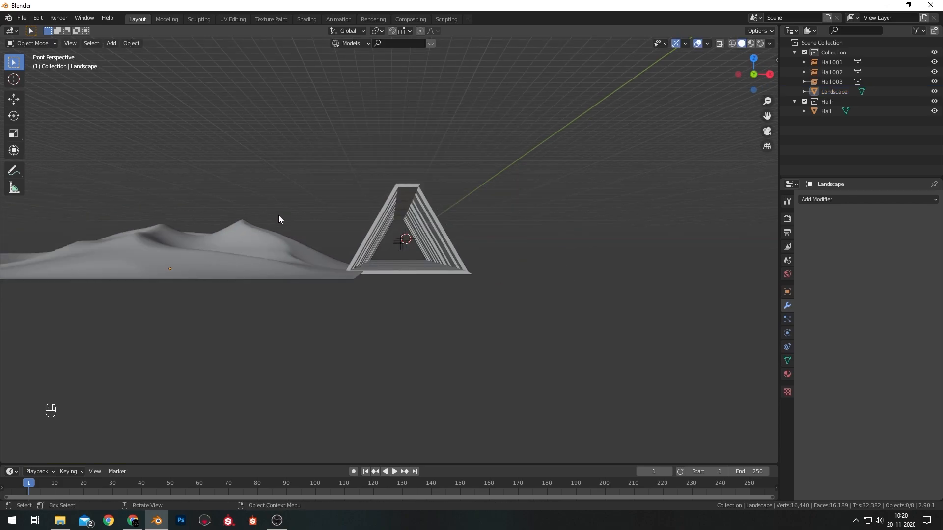
# Add a second Landscape mesh at the 3D cursor beside the existing dunes
pyautogui.press('KP_7')
pyautogui.scroll(-4, 278, 215)
pyautogui.click(305, 304)
pyautogui.press('Escape')
pyautogui.moveTo(305, 305); pyautogui.dragTo(441, 278, button='middle')
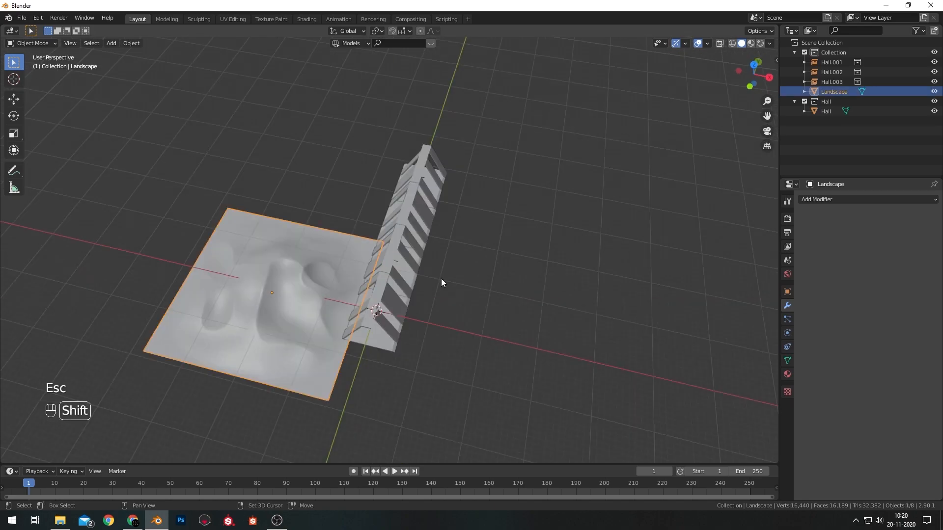
pyautogui.hotkey('shift', 'a')
pyautogui.moveTo(440, 279)
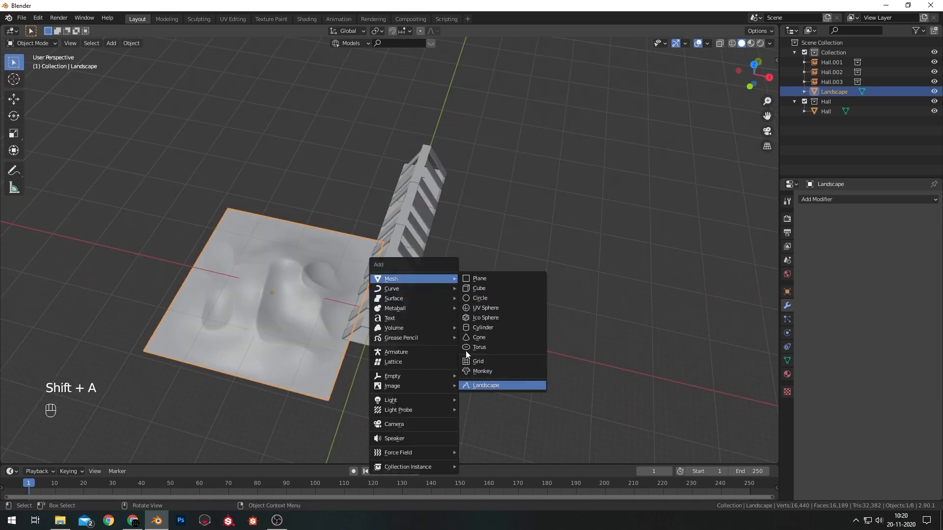
pyautogui.click(482, 386)
pyautogui.click(91, 75)
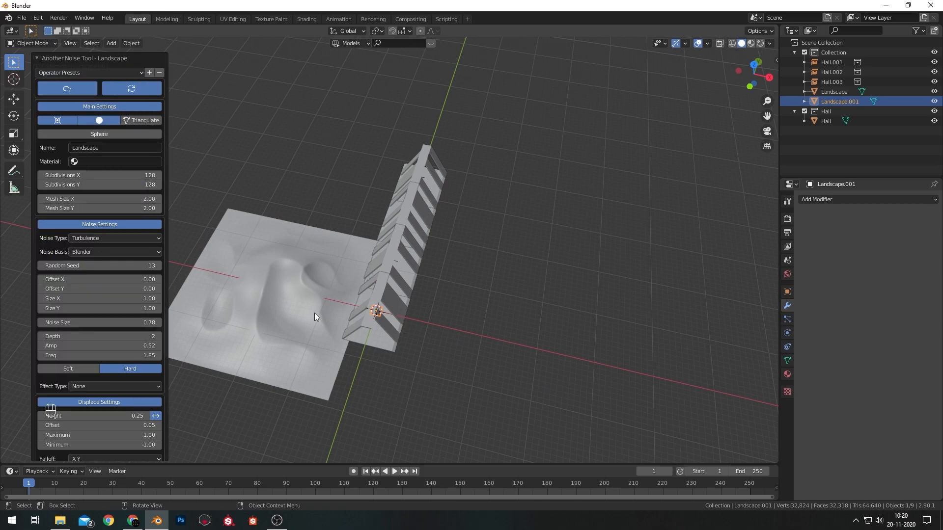
# Set the new landscape's random seed to 18 and scale it uniformly by a factor of 18
pyautogui.click(158, 266)
pyautogui.click(158, 266)
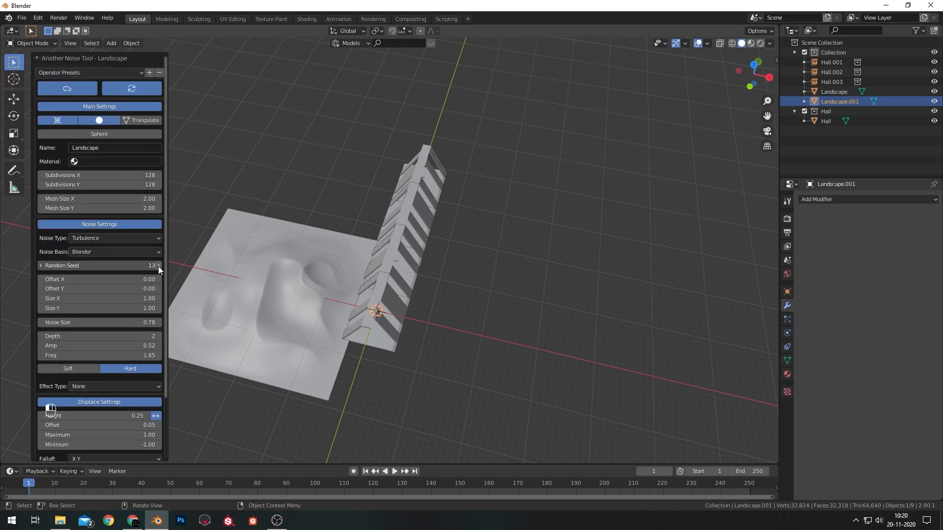
pyautogui.click(158, 266)
pyautogui.click(158, 266)
pyautogui.click(158, 266)
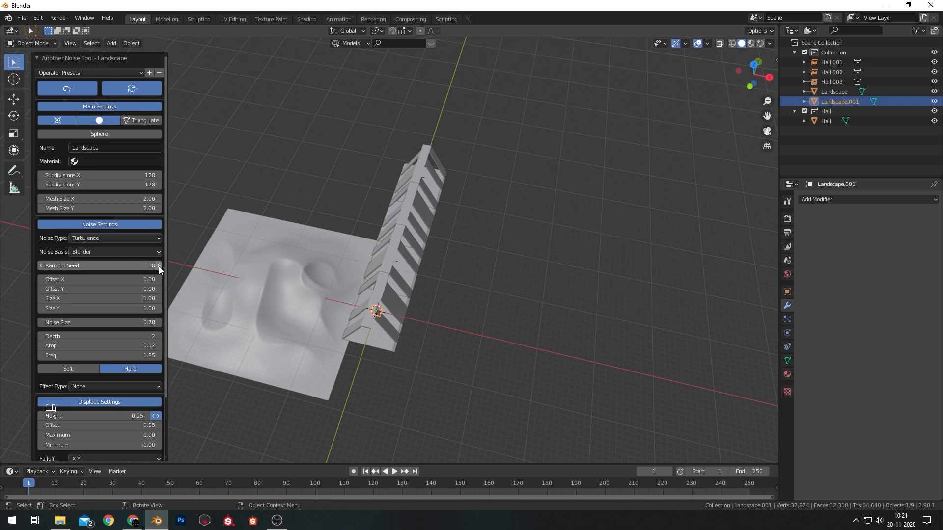
pyautogui.write('s')
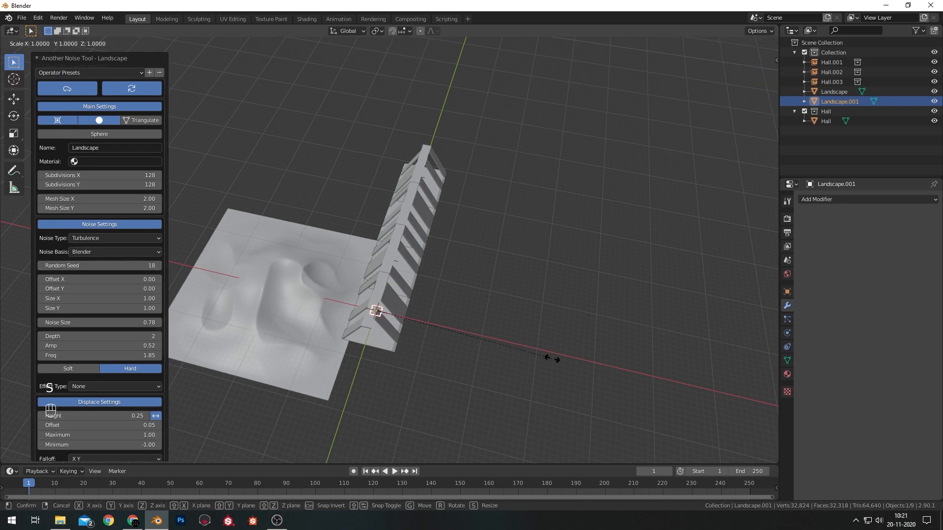
pyautogui.write('18')
pyautogui.press('Return')
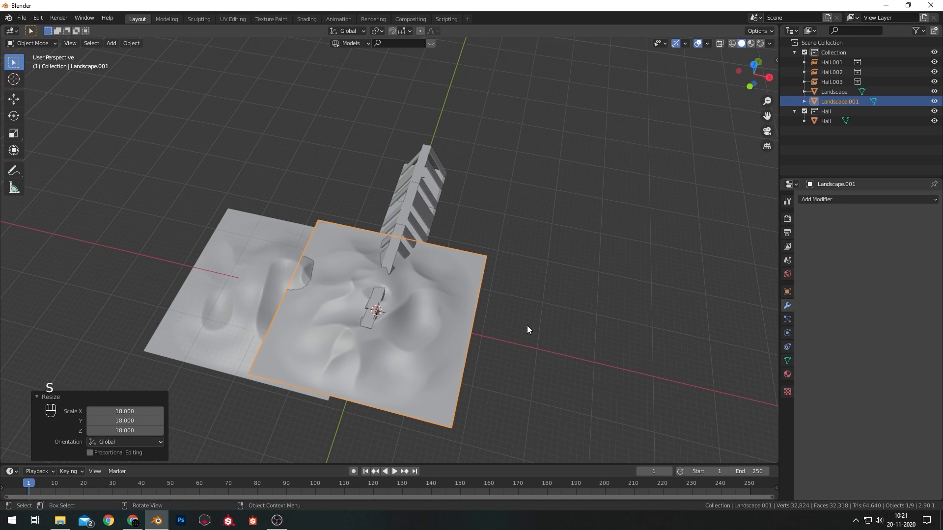
# Move the new landscape 22 m along global X to the side of the hall opposite the first landscape
pyautogui.press('KP_7')
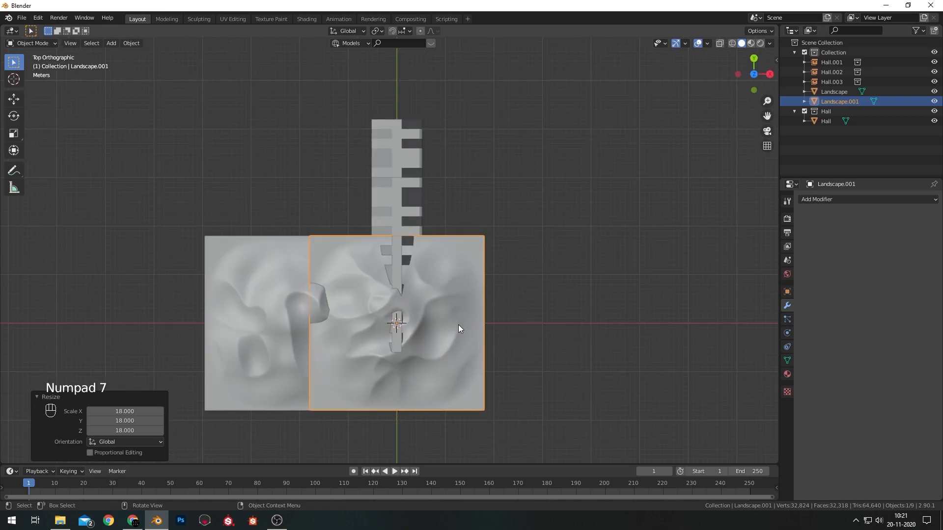
pyautogui.press('g')
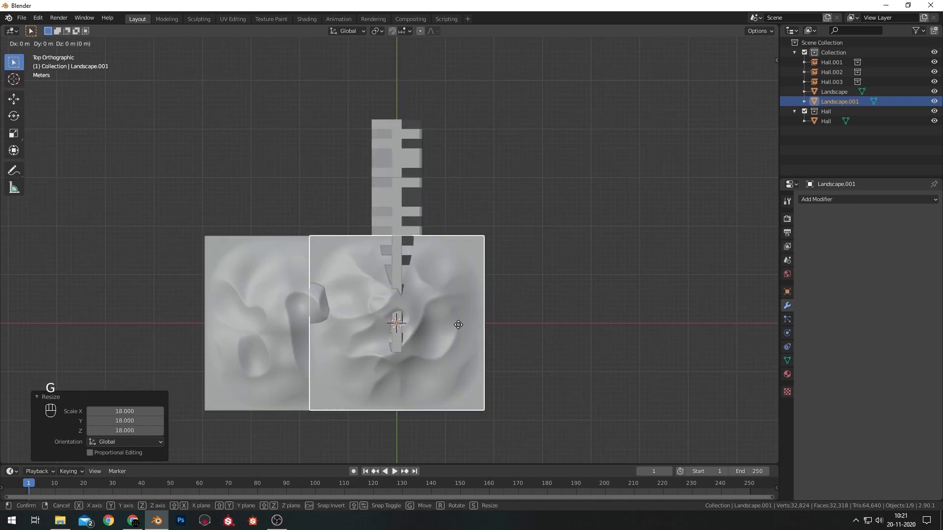
pyautogui.press('x')
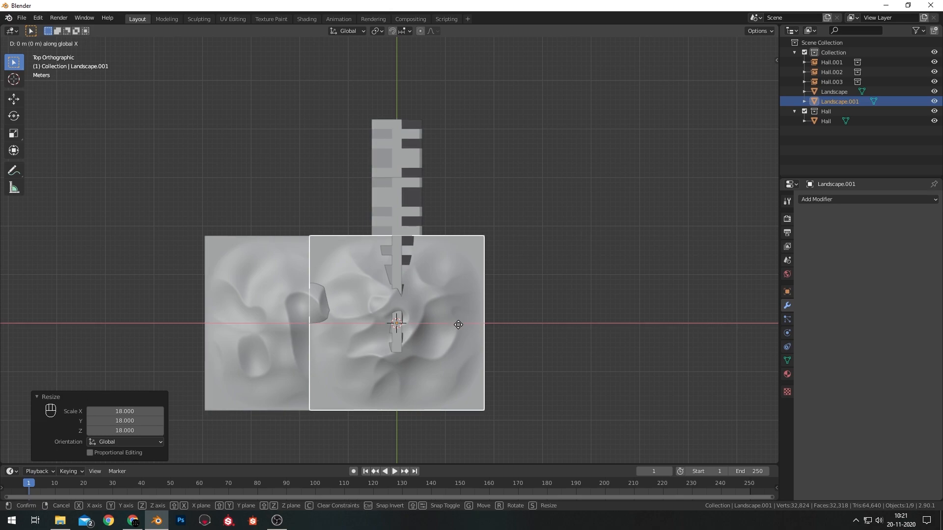
pyautogui.press('ctrl')
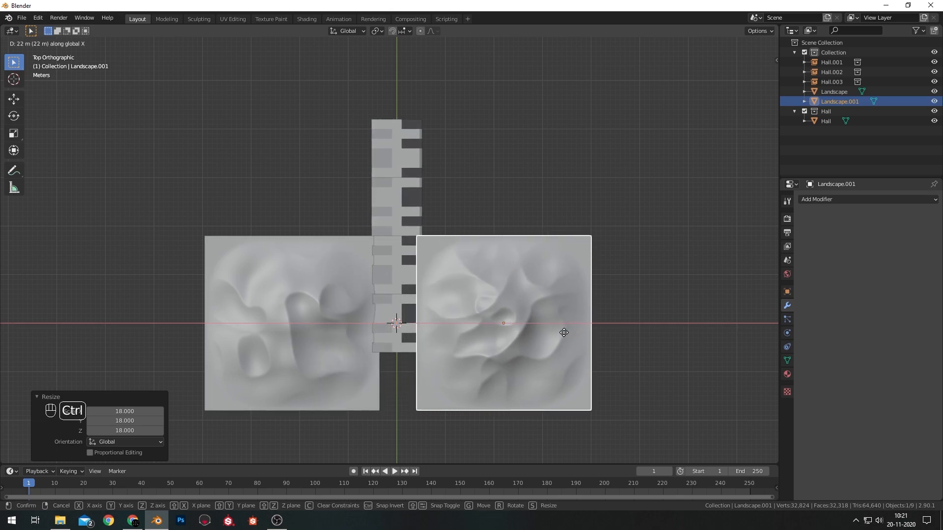
pyautogui.click(564, 333)
# Shift the new landscape about 0.41 m along negative X, closer to the hall's edge
pyautogui.scroll(2, 494, 379)
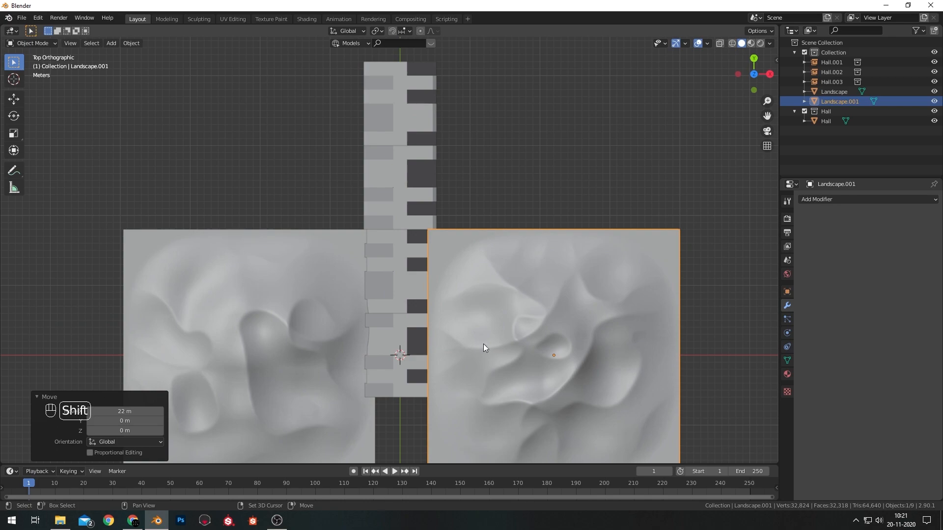
pyautogui.scroll(3, 579, 329)
pyautogui.press('g')
pyautogui.press('x')
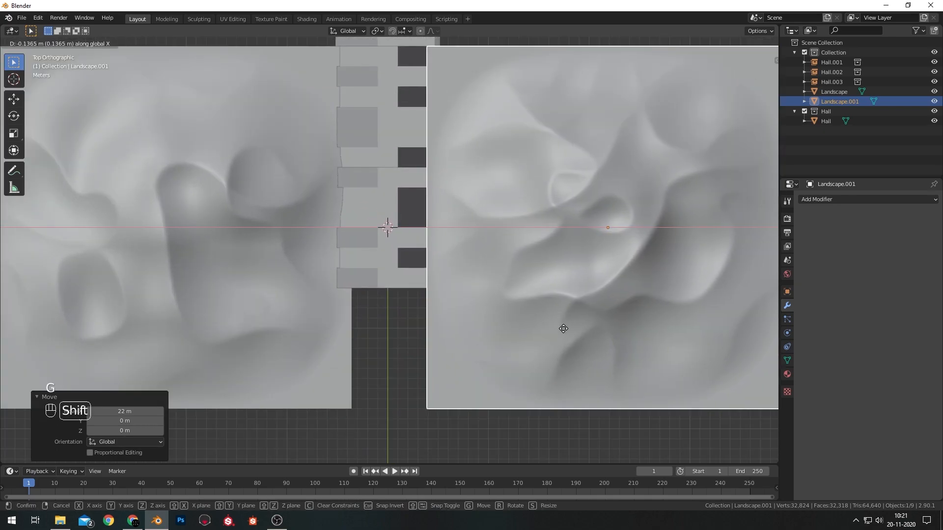
pyautogui.click(537, 337)
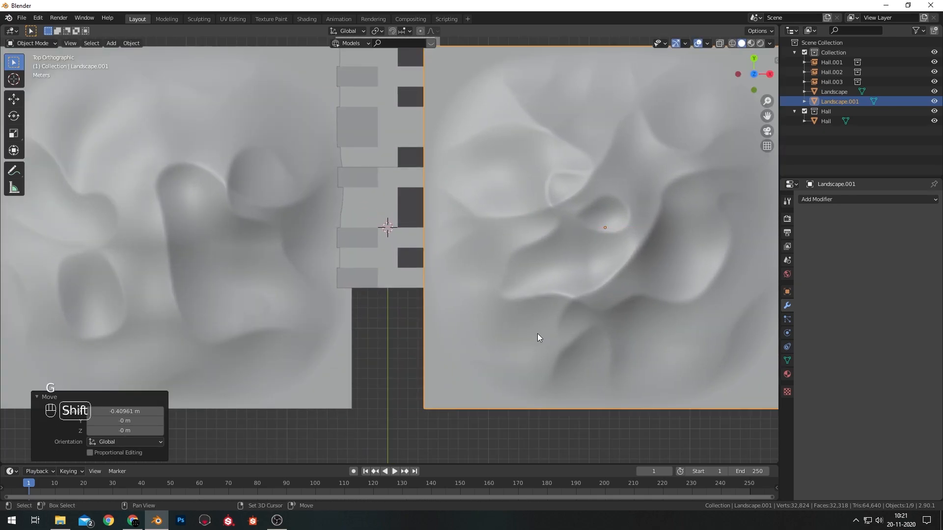
# Lower the new landscape about 2.77 m along global Z, level with the hall's base and the first landscape
pyautogui.press('KP_1')
pyautogui.press('g')
pyautogui.press('z')
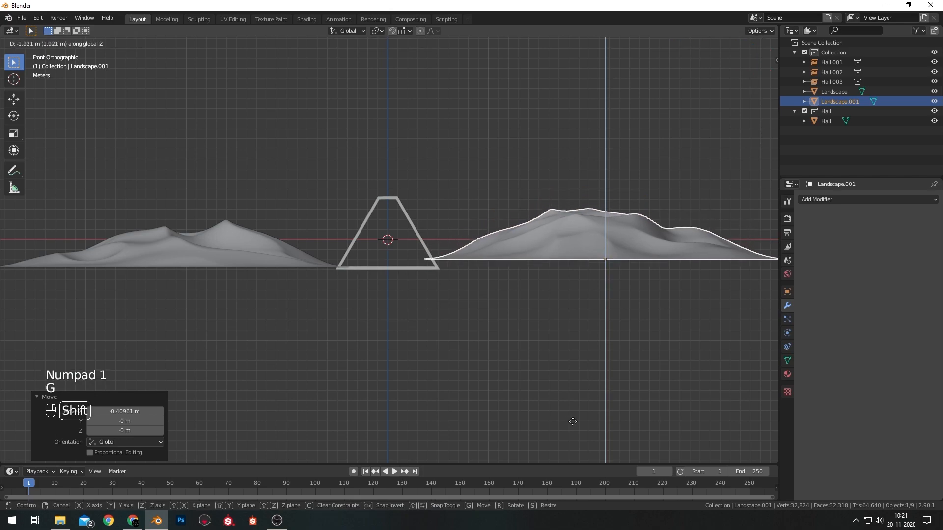
pyautogui.click(548, 79)
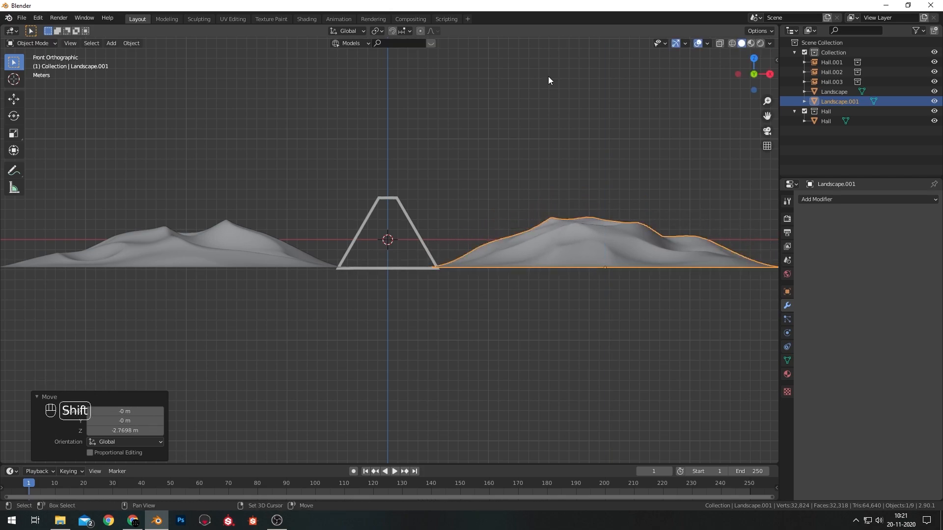
# Nudge the new landscape slightly further along negative X beneath the hall's edge and deselect it
pyautogui.scroll(5, 512, 186)
pyautogui.moveTo(480, 151); pyautogui.dragTo(479, 165, button='middle')
pyautogui.scroll(-2, 480, 165)
pyautogui.press('g')
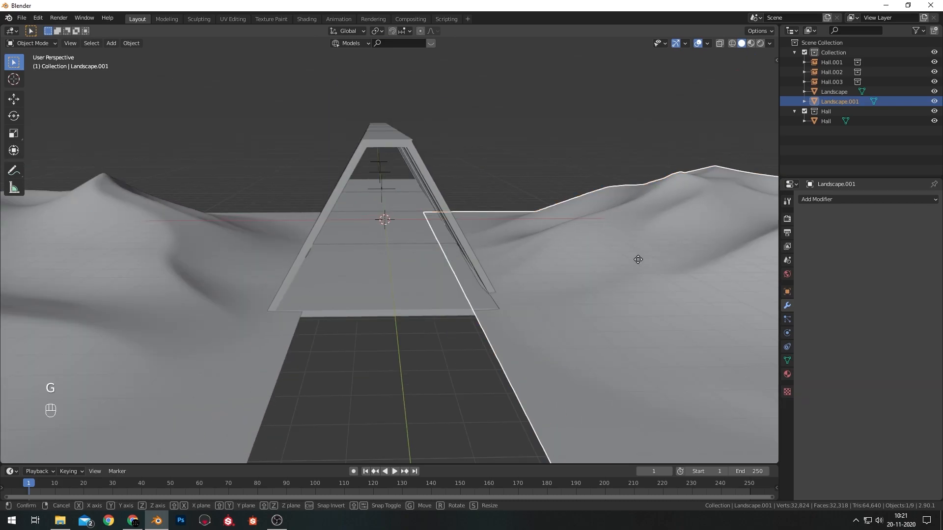
pyautogui.press('x')
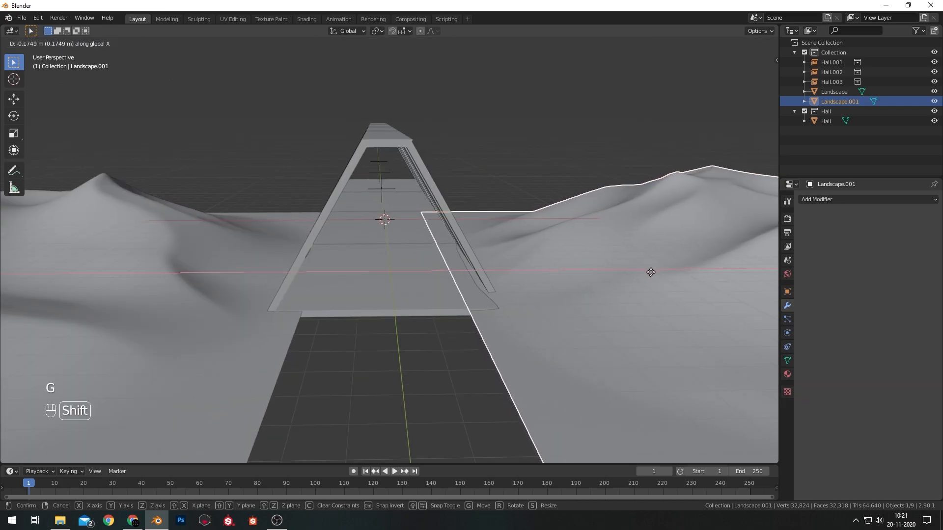
pyautogui.click(642, 232)
pyautogui.click(571, 145)
# Move both landscape meshes into a new collection named Dunes and collapse it in the Outliner
pyautogui.press('KP_7')
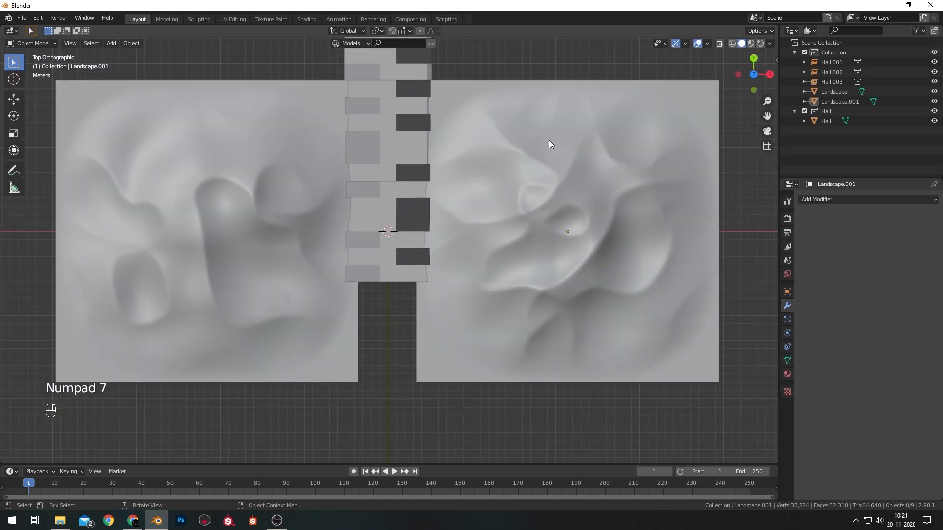
pyautogui.scroll(-3, 466, 105)
pyautogui.keyDown('shift'); pyautogui.moveTo(517, 66); pyautogui.dragTo(505, 151, button='middle'); pyautogui.keyUp('shift')
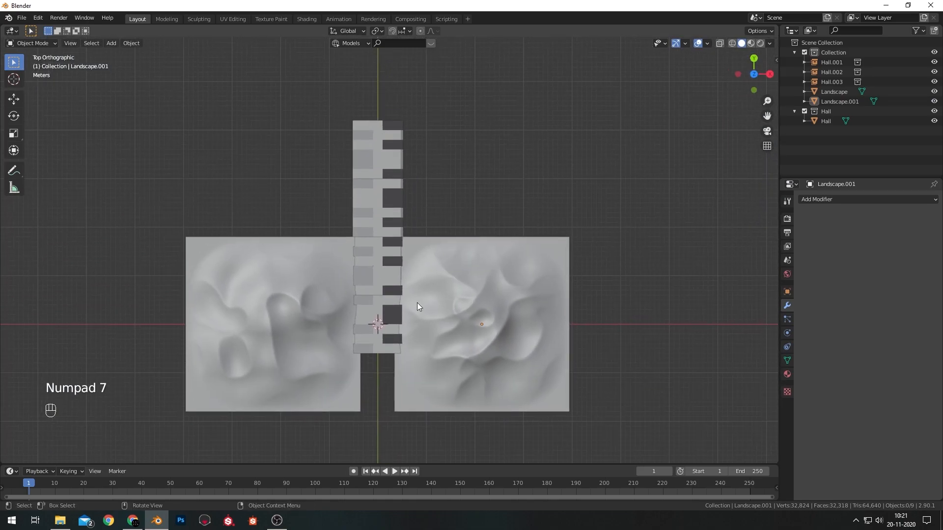
pyautogui.click(316, 307)
pyautogui.keyDown('shift'); pyautogui.click(508, 309); pyautogui.keyUp('shift')
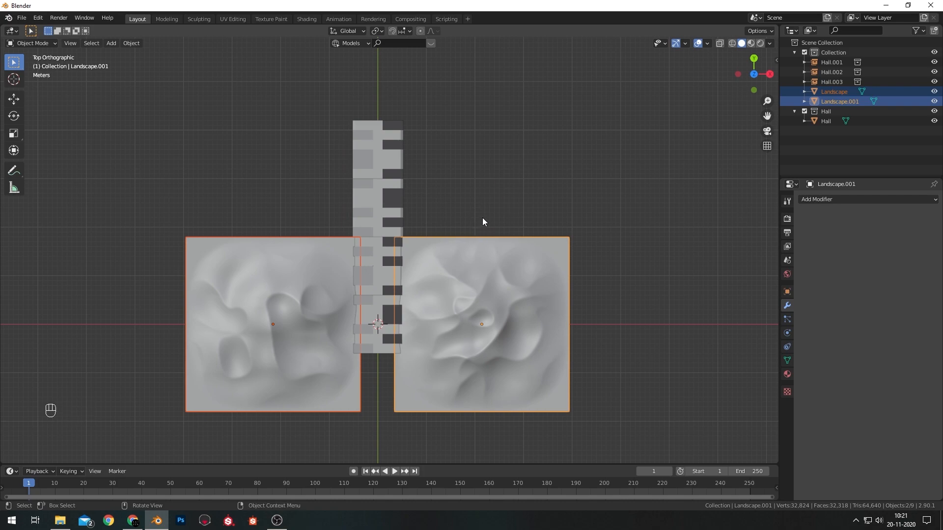
pyautogui.press('m')
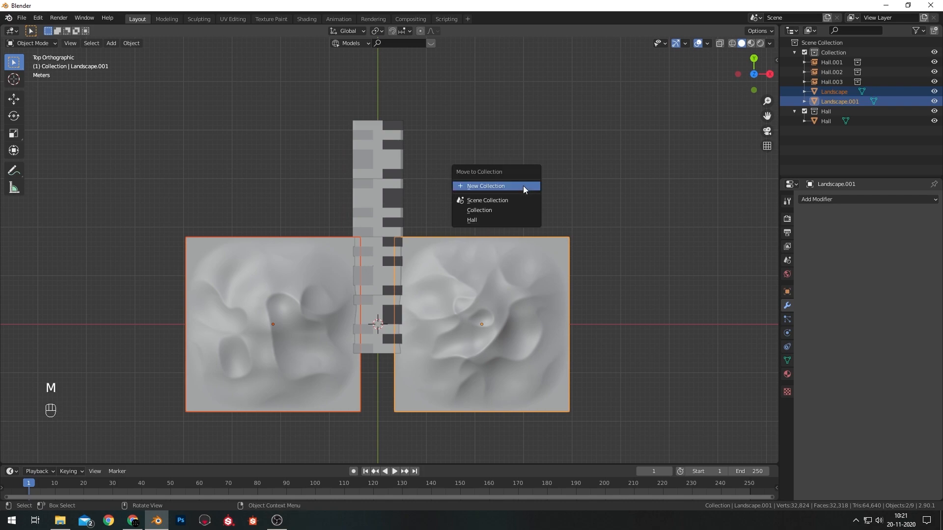
pyautogui.click(523, 187)
pyautogui.write('Dunes')
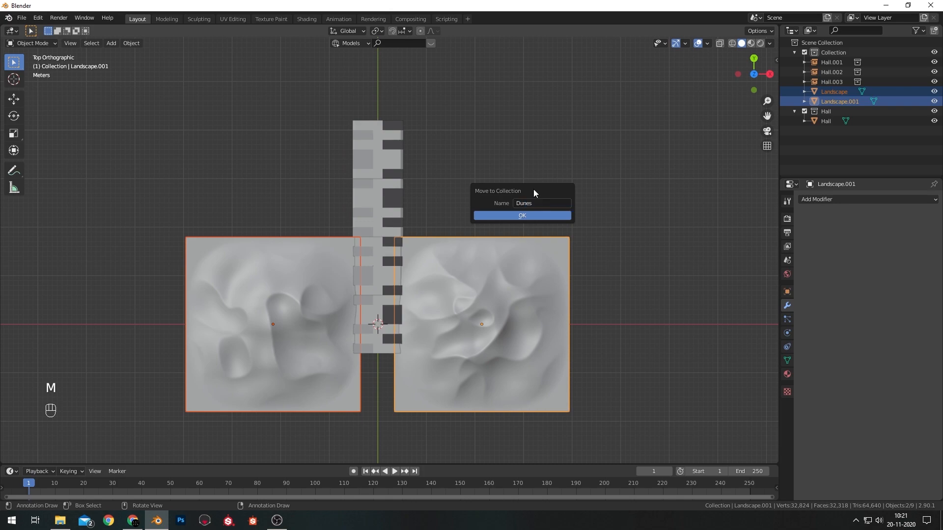
pyautogui.click(524, 215)
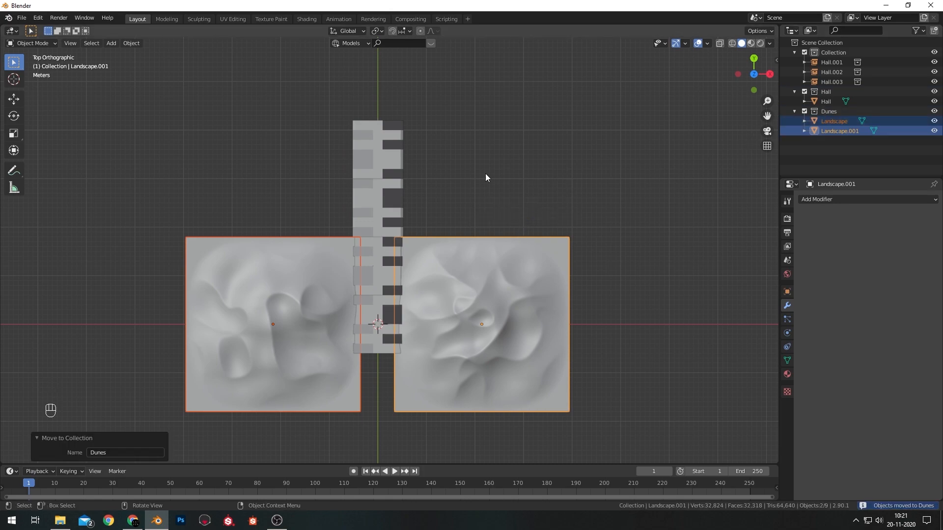
pyautogui.click(795, 111)
# Add a collection instance of Dunes and move it 36 m along global Y
pyautogui.hotkey('shift', 'a')
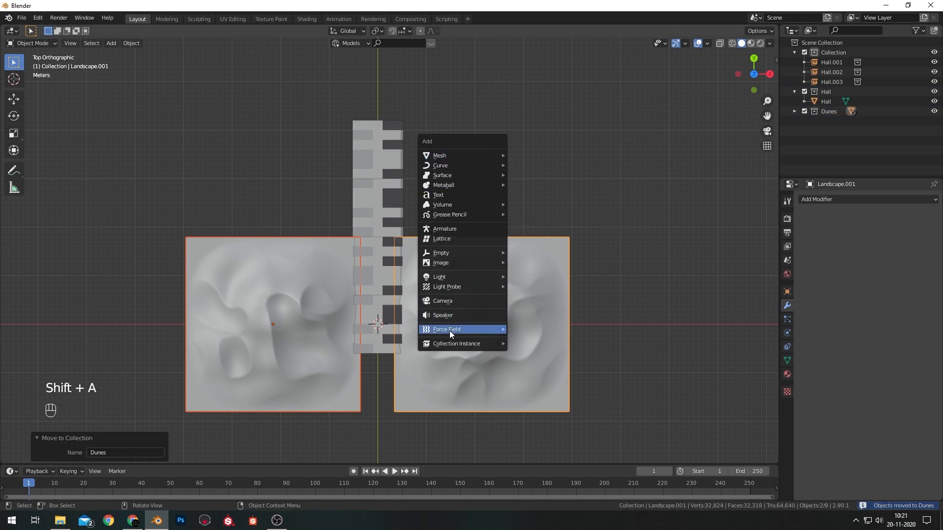
pyautogui.moveTo(455, 347)
pyautogui.click(552, 355)
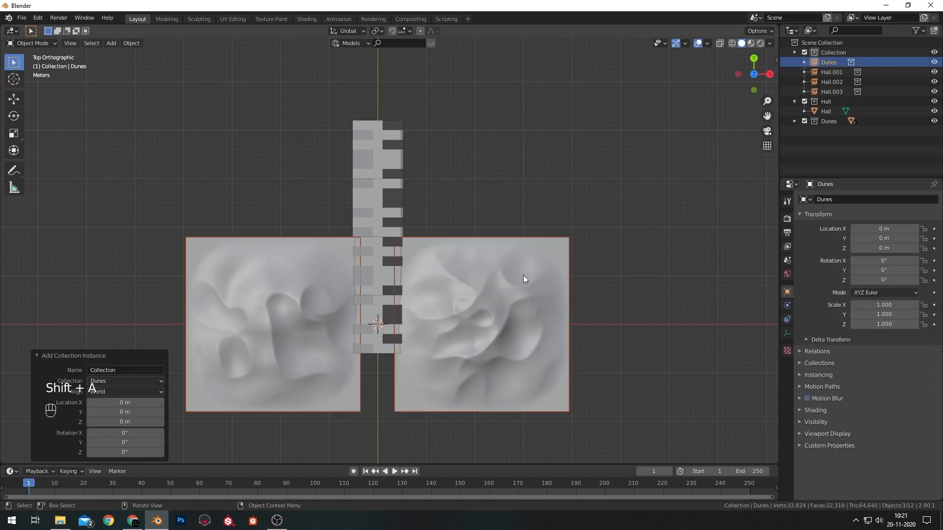
pyautogui.press('g')
pyautogui.press('y')
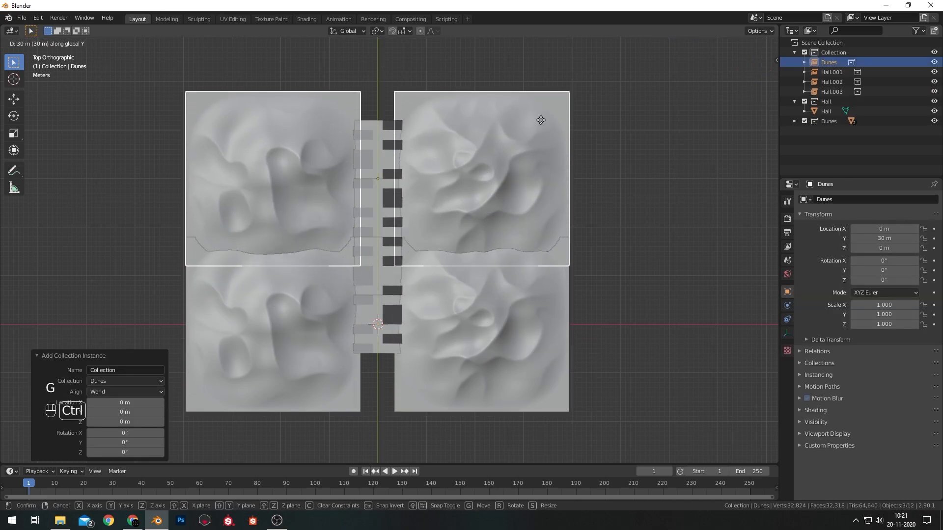
pyautogui.click(546, 99)
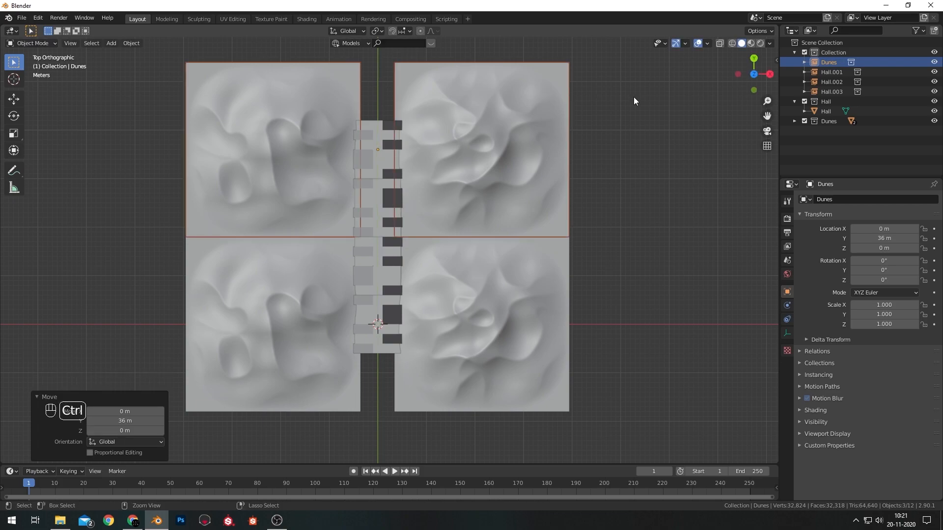
# Rotate the Dunes instance 180° about the Z axis and deselect it
pyautogui.write('r180')
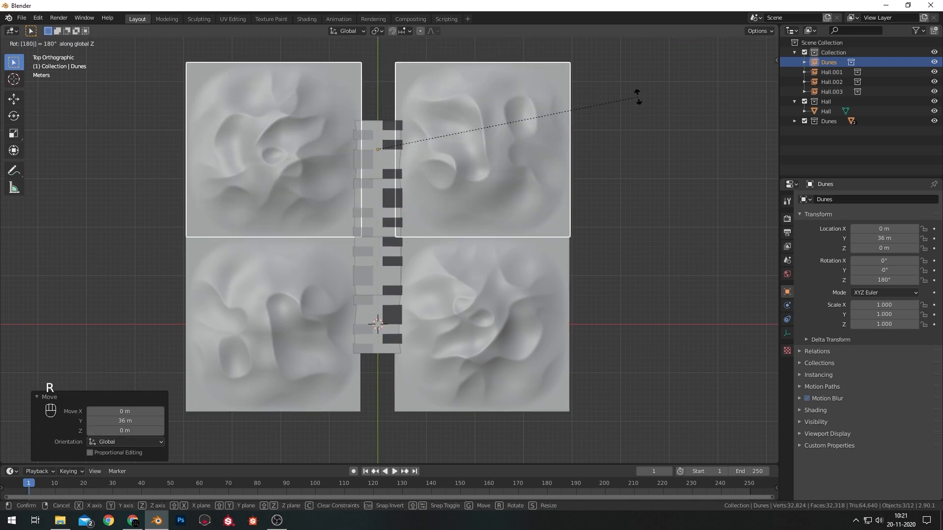
pyautogui.press('Return')
pyautogui.click(609, 282)
# Lower the Dunes instance about 0.13 m along global Z at the seam with the original dunes
pyautogui.moveTo(608, 282); pyautogui.dragTo(593, 179, button='middle')
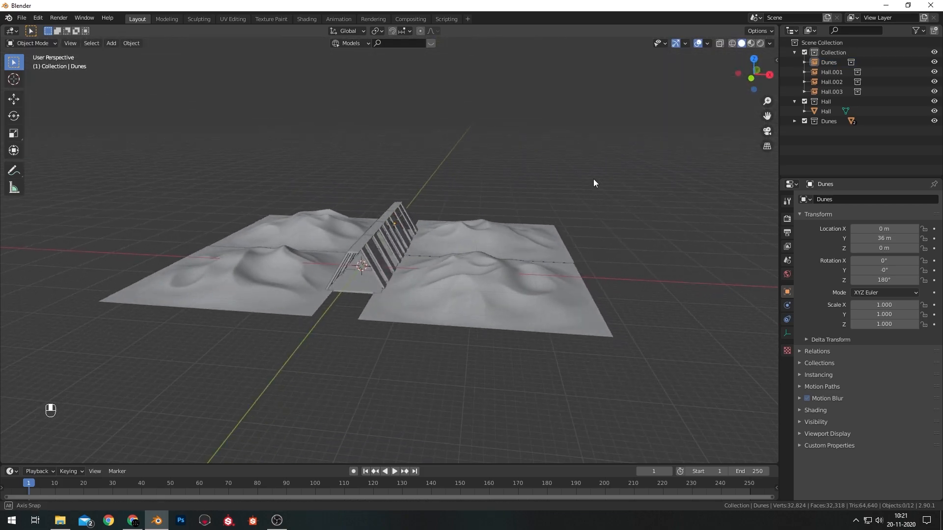
pyautogui.scroll(6, 521, 198)
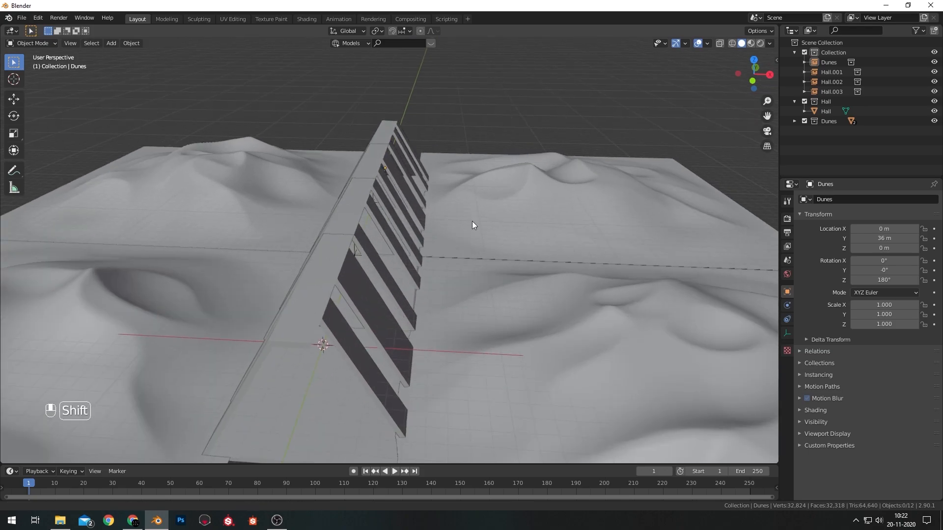
pyautogui.keyDown('shift'); pyautogui.moveTo(473, 221); pyautogui.dragTo(475, 257, button='middle'); pyautogui.keyUp('shift')
pyautogui.scroll(2, 484, 255)
pyautogui.click(544, 264)
pyautogui.press('g')
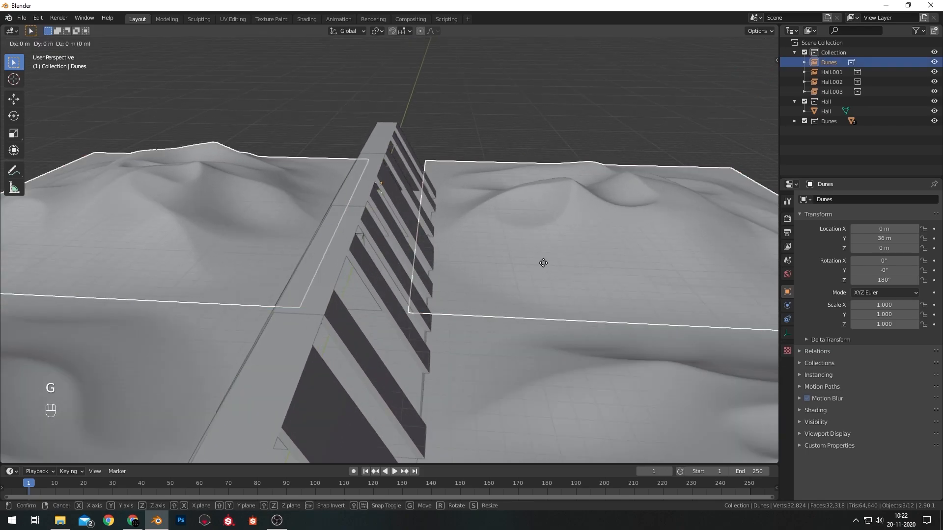
pyautogui.press('z')
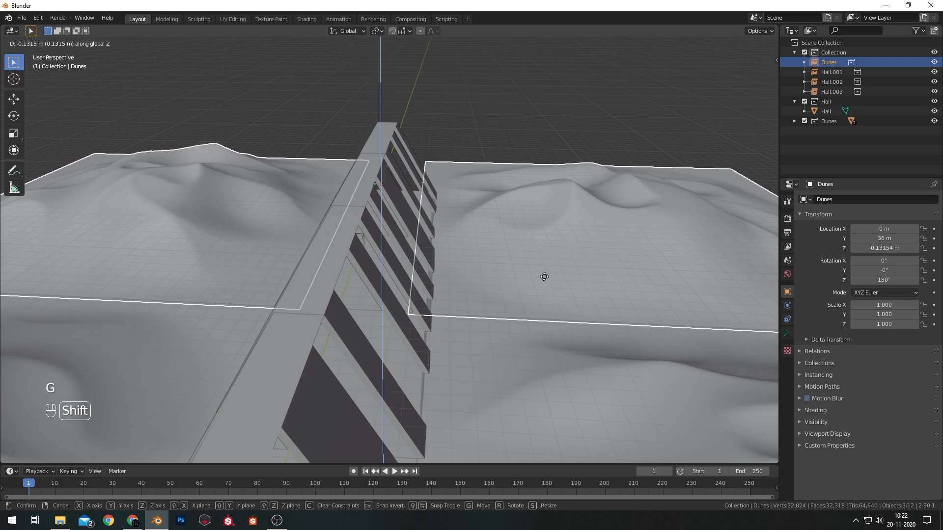
pyautogui.click(544, 276)
# Shift the Dunes instance along negative Y to a Y location of 35.469 m, overlapping the original dunes, and deselect it
pyautogui.press('KP_7')
pyautogui.press('g')
pyautogui.press('y')
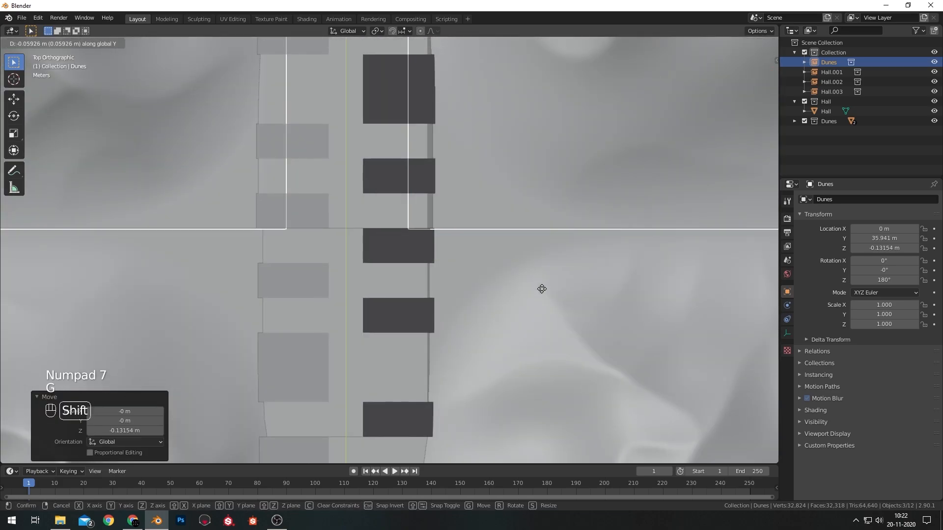
pyautogui.click(532, 333)
pyautogui.scroll(-9, 531, 304)
pyautogui.click(632, 307)
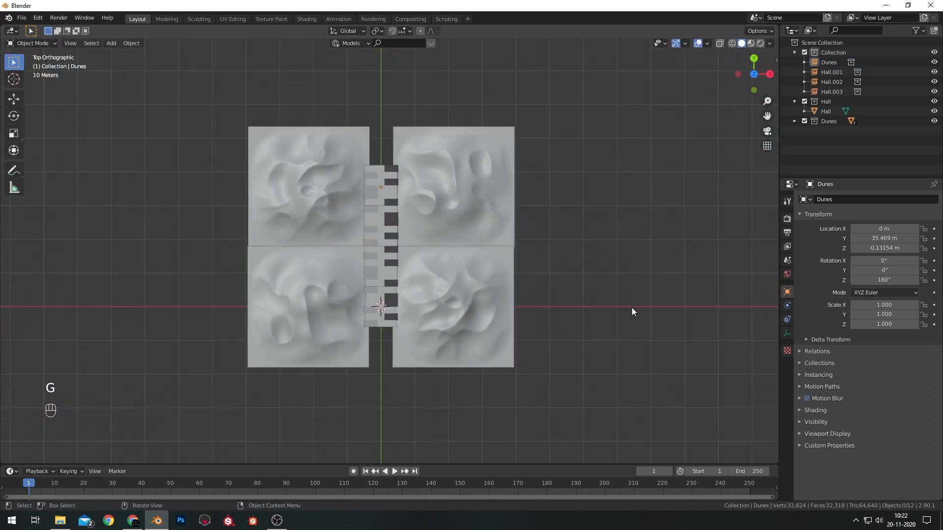
# Add another A.N.T. landscape from an operator preset and set its random seed to 10
pyautogui.moveTo(631, 307); pyautogui.dragTo(520, 249, button='middle')
pyautogui.click(356, 191)
pyautogui.moveTo(357, 190); pyautogui.dragTo(436, 184, button='middle')
pyautogui.click(538, 151)
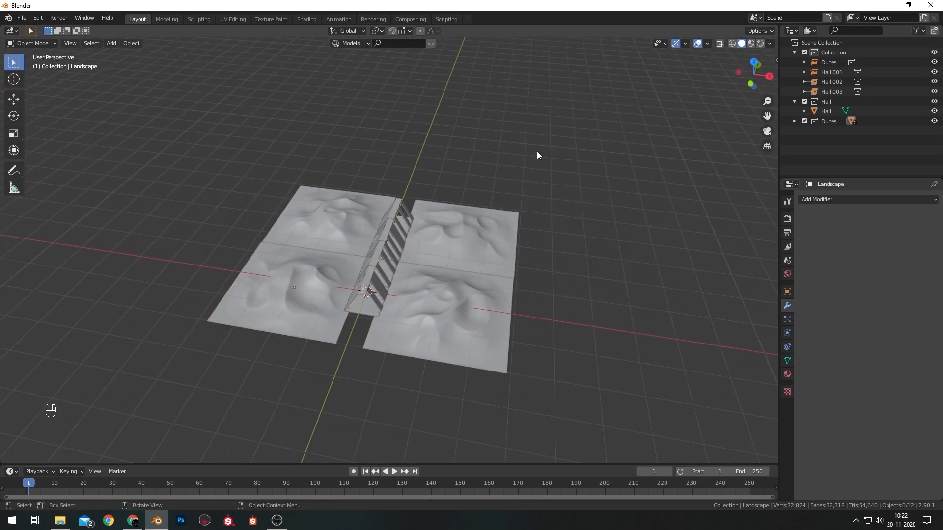
pyautogui.hotkey('shift', 'a')
pyautogui.moveTo(521, 37)
pyautogui.click(579, 143)
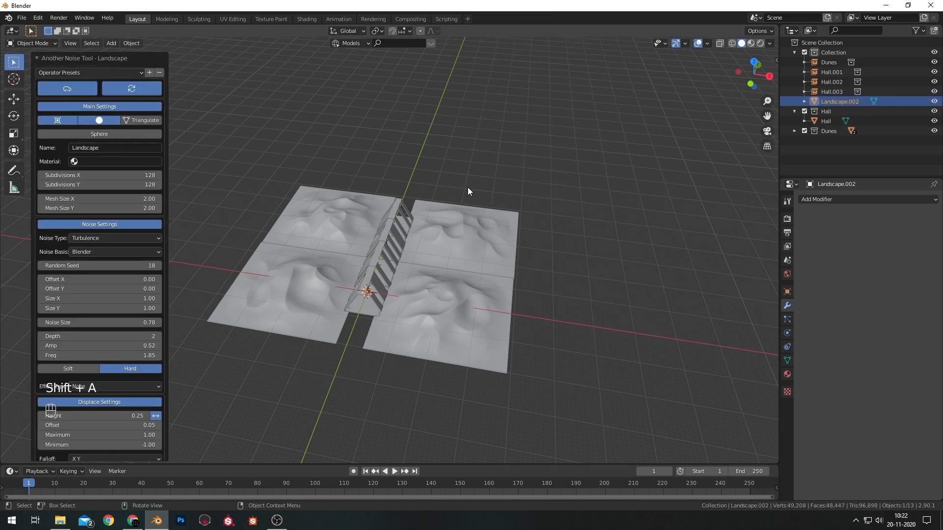
pyautogui.click(92, 74)
pyautogui.click(65, 197)
pyautogui.click(41, 266)
pyautogui.click(40, 266)
pyautogui.click(40, 266)
pyautogui.click(40, 267)
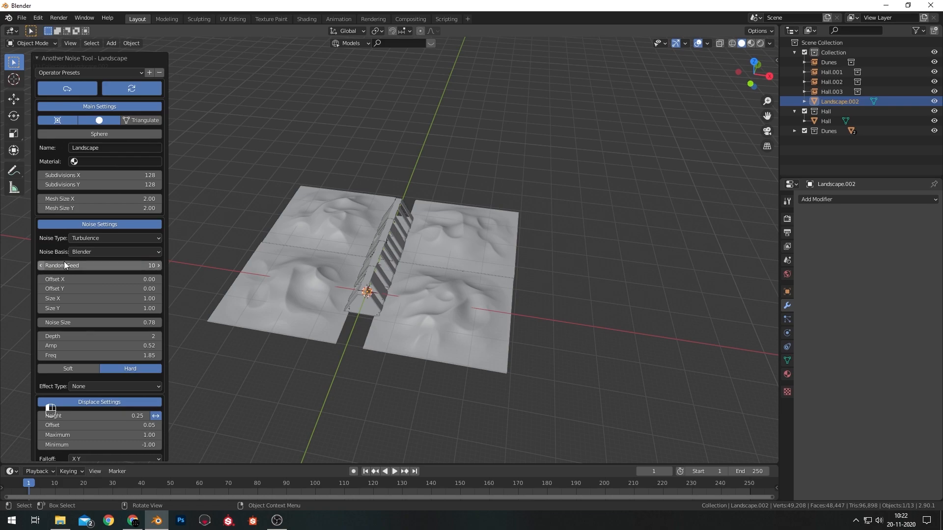
# Scale the new landscape by 18 and move it about 59.12 m along global Y, past the far end of the hall
pyautogui.write('s18')
pyautogui.click(462, 169)
pyautogui.press('KP_7')
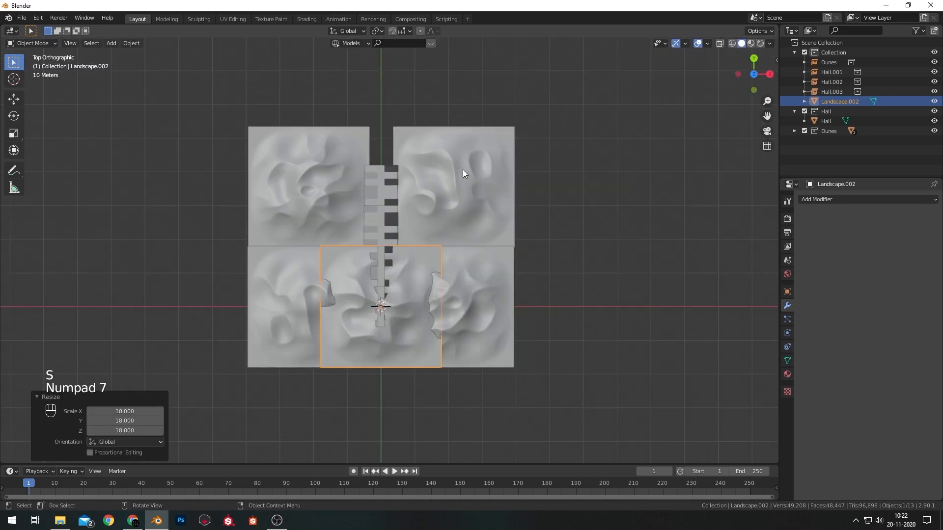
pyautogui.press('g')
pyautogui.rightClick(413, 234)
pyautogui.press('g')
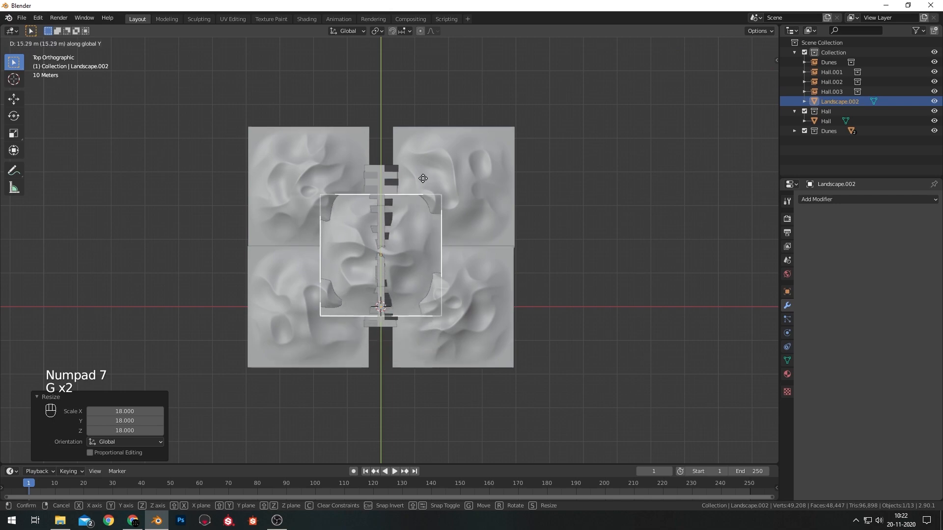
pyautogui.rightClick(442, 72)
pyautogui.press('g')
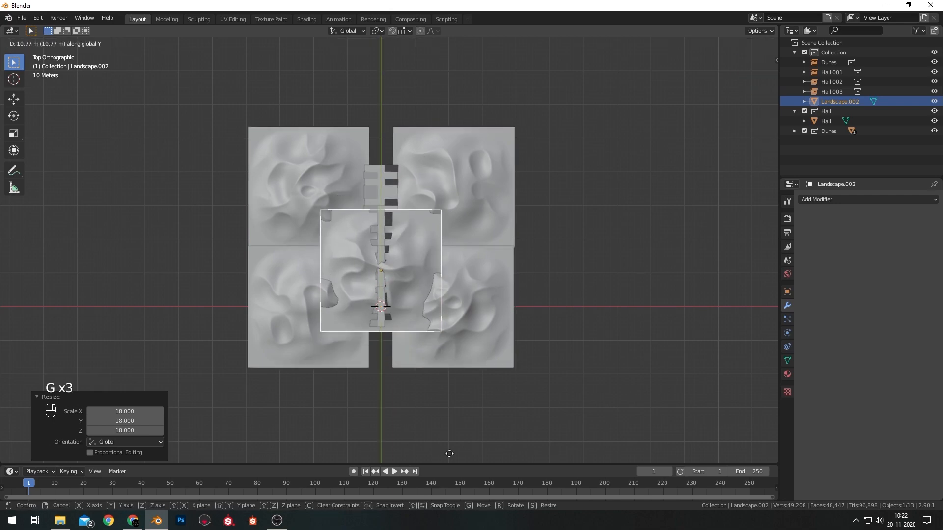
pyautogui.press('y')
pyautogui.click(466, 303)
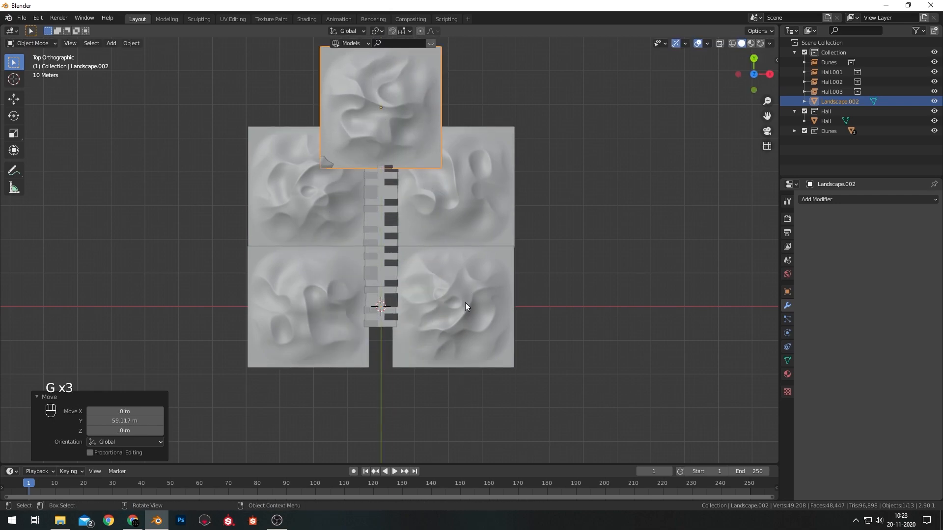
# Lower the new landscape about 2.93 m along global Z toward the level of the hall's floor
pyautogui.press('KP_1')
pyautogui.scroll(5, 417, 260)
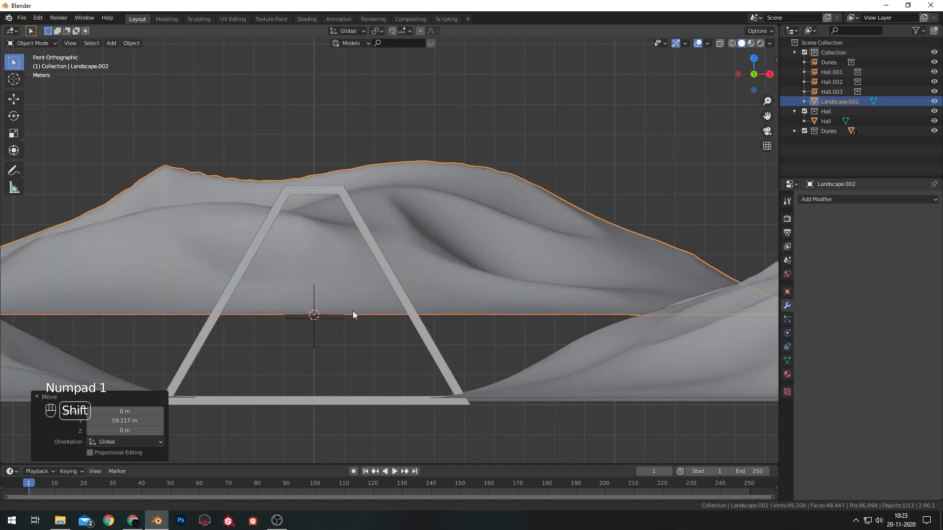
pyautogui.keyDown('shift'); pyautogui.moveTo(353, 311); pyautogui.dragTo(441, 246, button='middle'); pyautogui.keyUp('shift')
pyautogui.press('g')
pyautogui.press('z')
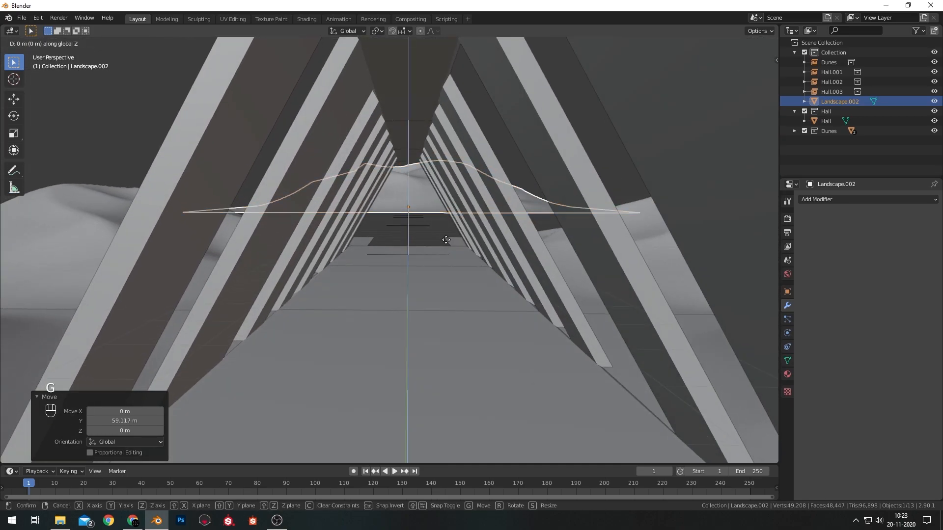
pyautogui.click(422, 79)
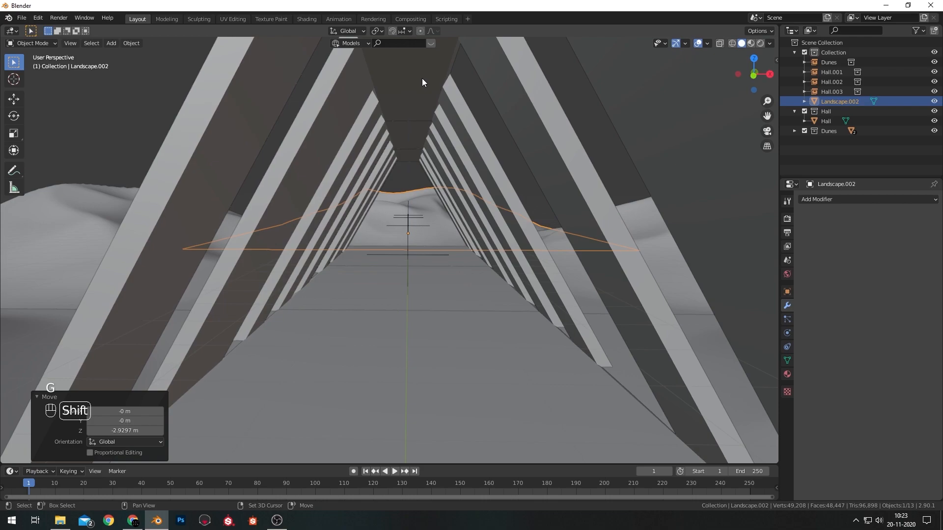
# Shift the far landscape about 2.09 m along negative global Y toward the hall's end and deselect it
pyautogui.moveTo(422, 74); pyautogui.dragTo(485, 95, button='middle')
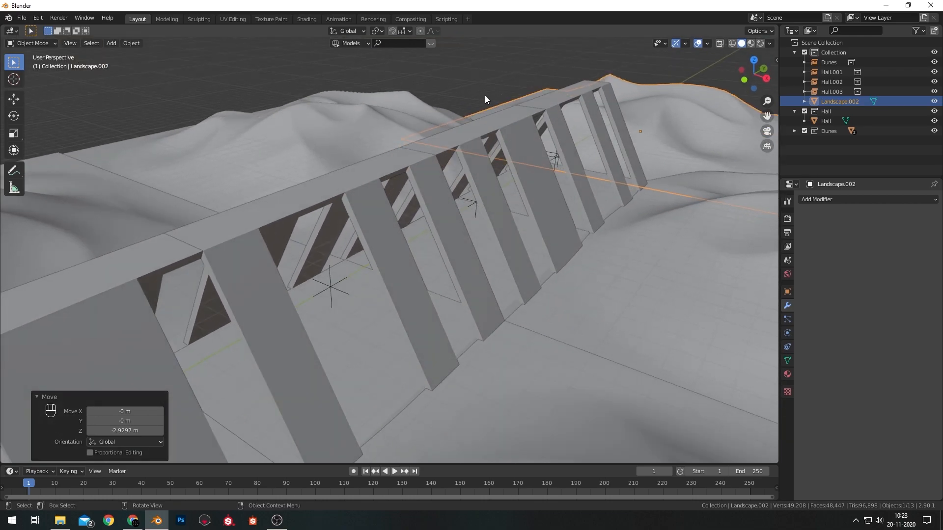
pyautogui.scroll(1, 567, 69)
pyautogui.moveTo(567, 70); pyautogui.dragTo(579, 131, button='middle')
pyautogui.scroll(-4, 579, 131)
pyautogui.keyDown('shift'); pyautogui.moveTo(573, 214); pyautogui.dragTo(362, 38, button='middle'); pyautogui.keyUp('shift')
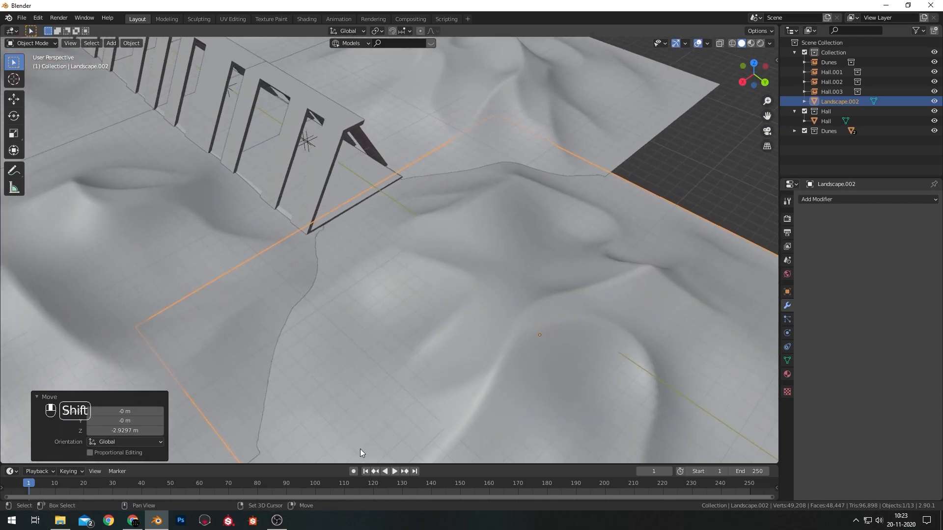
pyautogui.click(529, 327)
pyautogui.press('g')
pyautogui.press('y')
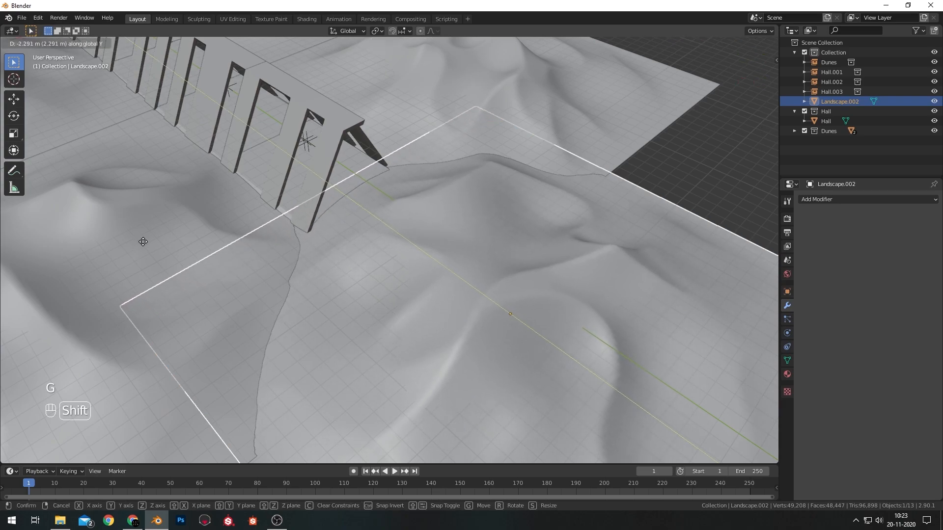
pyautogui.click(290, 199)
pyautogui.scroll(-4, 291, 198)
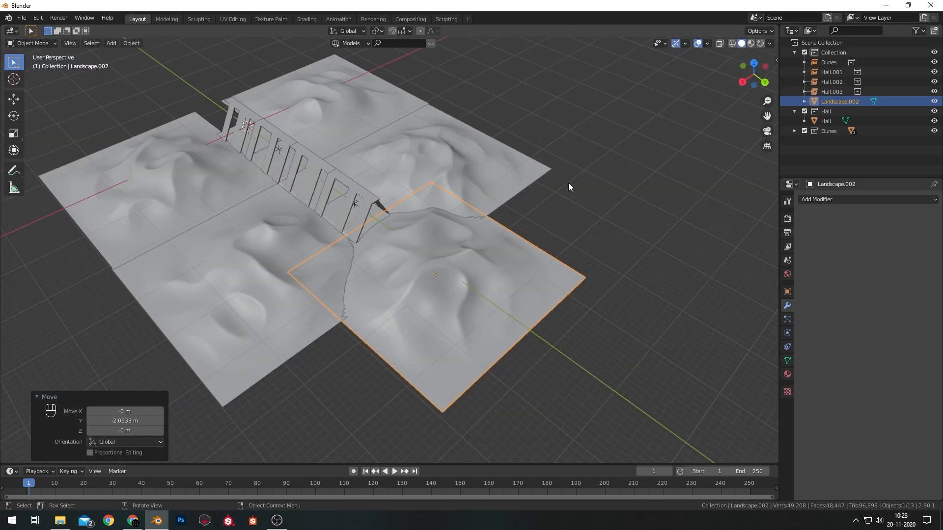
pyautogui.click(567, 183)
# Preview the scene in rendered shading and look up the BlenderKit add-on in the preferences
pyautogui.moveTo(167, 238); pyautogui.dragTo(372, 195, button='middle')
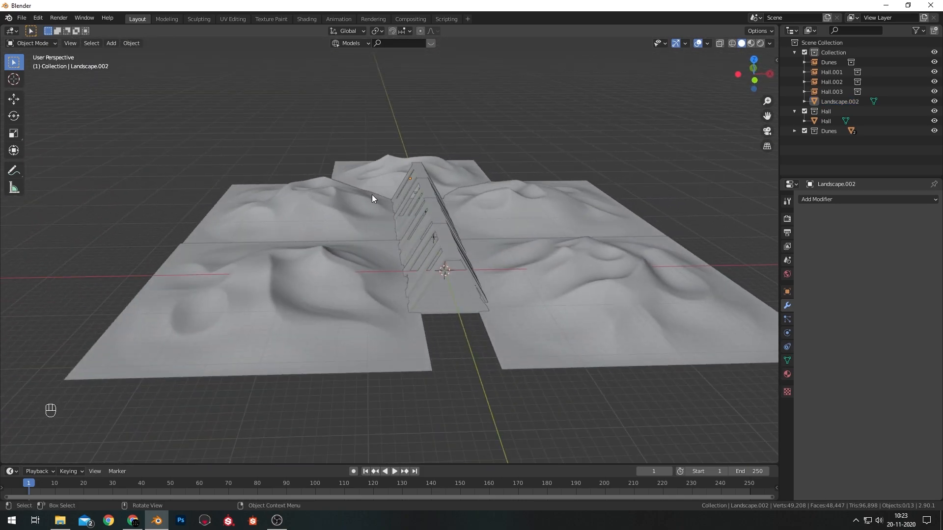
pyautogui.moveTo(387, 163); pyautogui.dragTo(350, 57, button='middle')
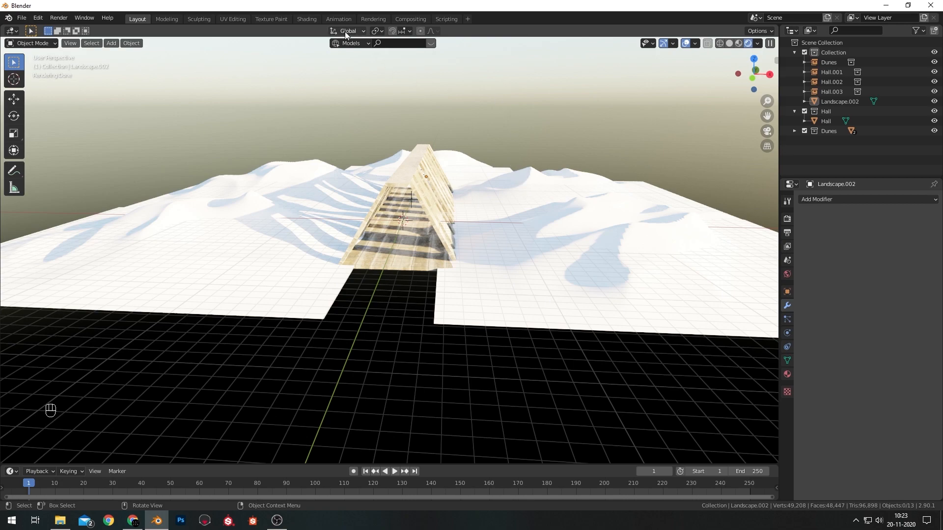
pyautogui.click(37, 18)
pyautogui.click(54, 160)
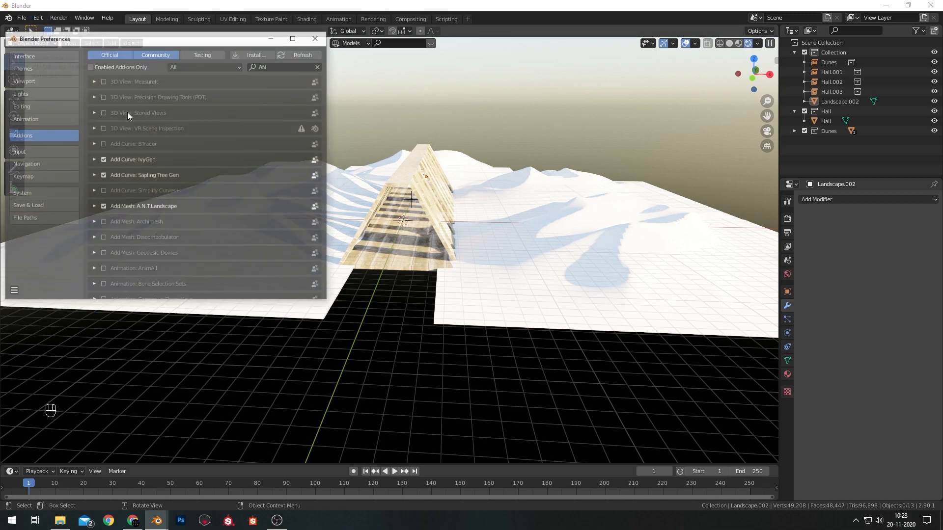
pyautogui.click(319, 67)
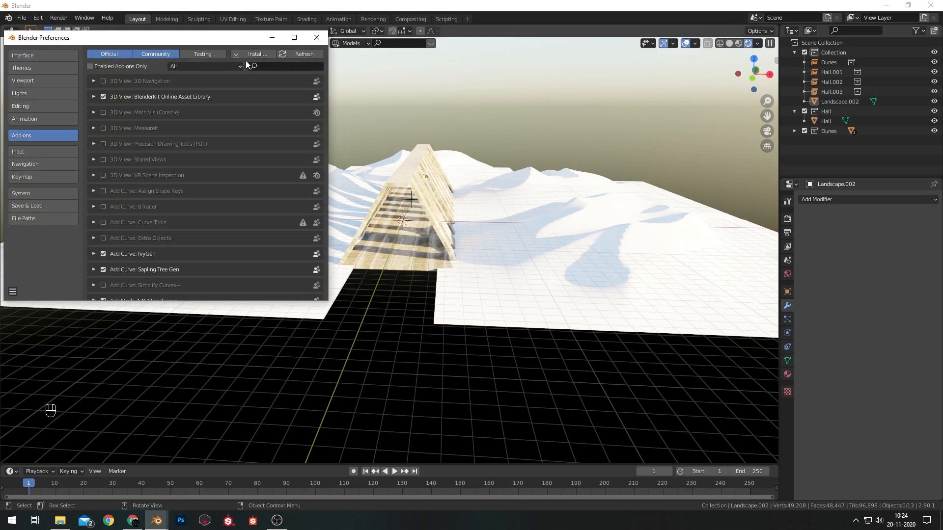
pyautogui.click(272, 65)
pyautogui.write('blenderkit')
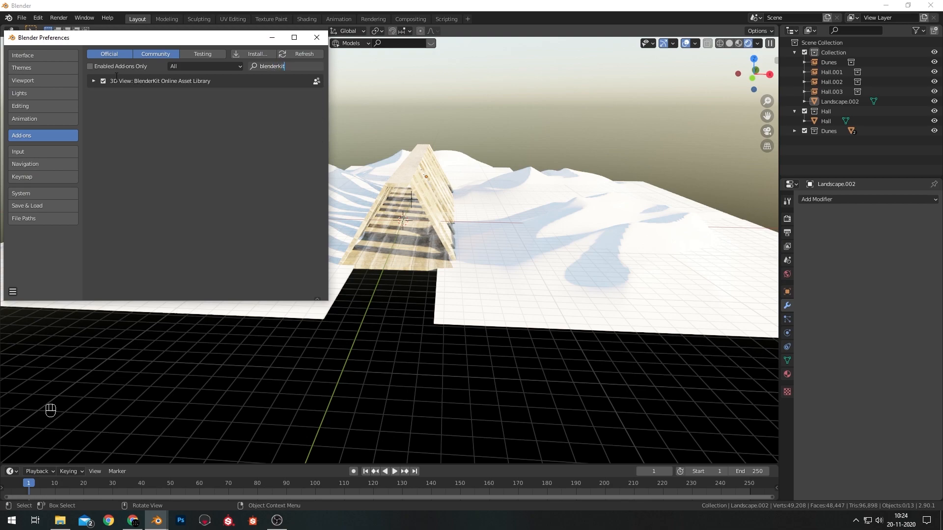
pyautogui.click(317, 38)
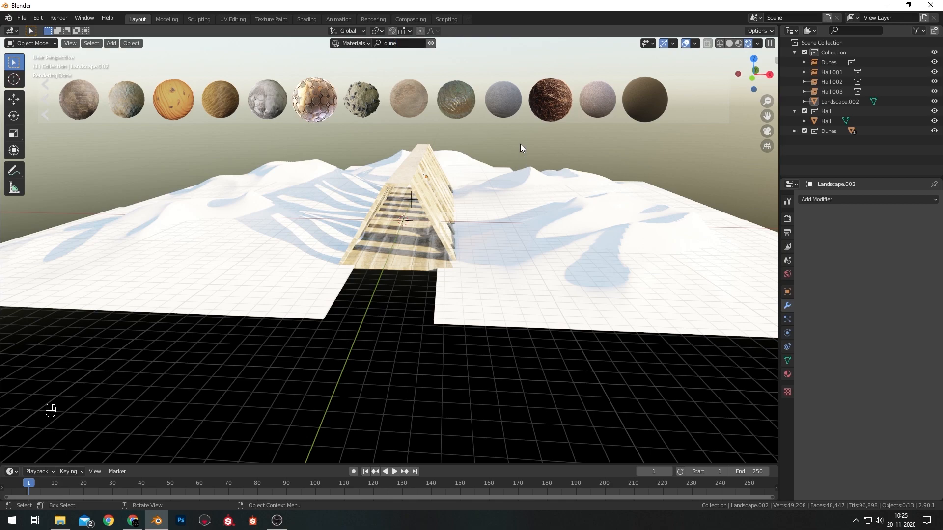
# Search BlenderKit materials for "dune" and apply the Desert sand material to the dune landscapes around the hall
pyautogui.moveTo(75, 103)
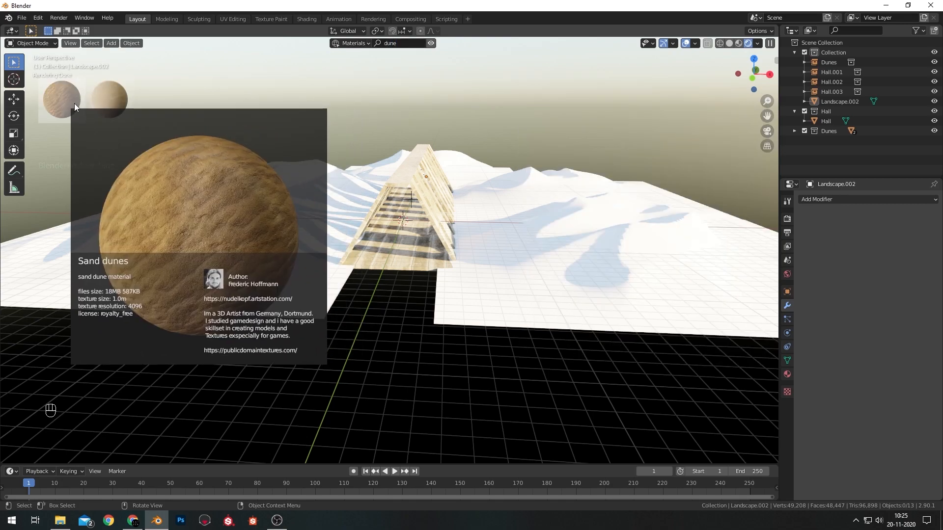
pyautogui.moveTo(112, 98)
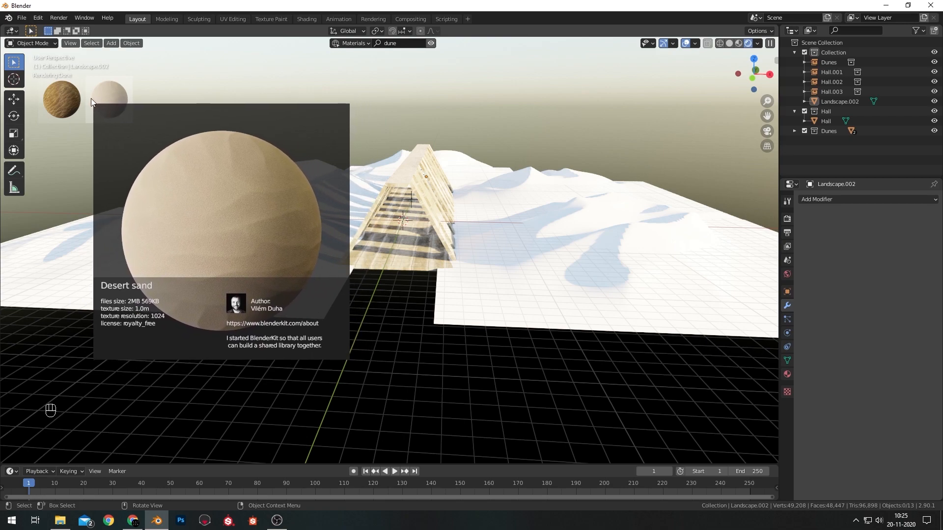
pyautogui.moveTo(108, 99); pyautogui.dragTo(521, 226)
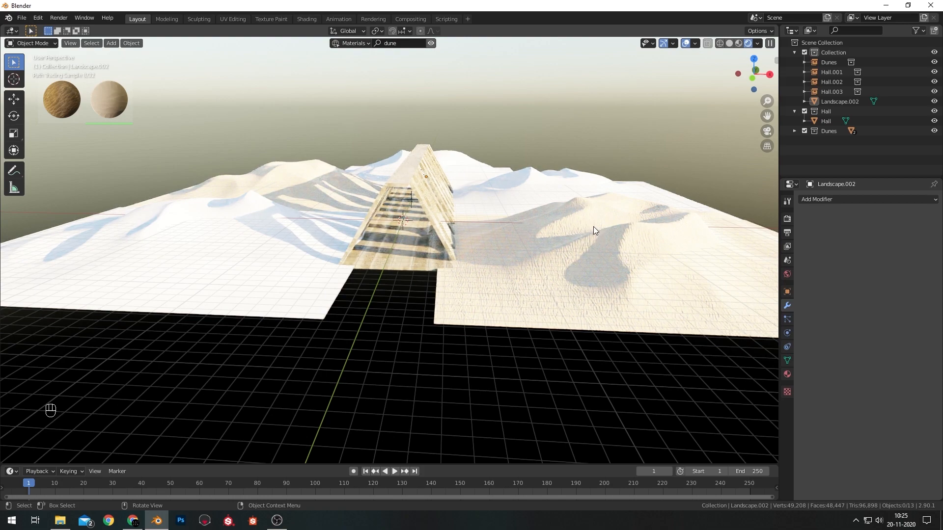
pyautogui.moveTo(113, 101)
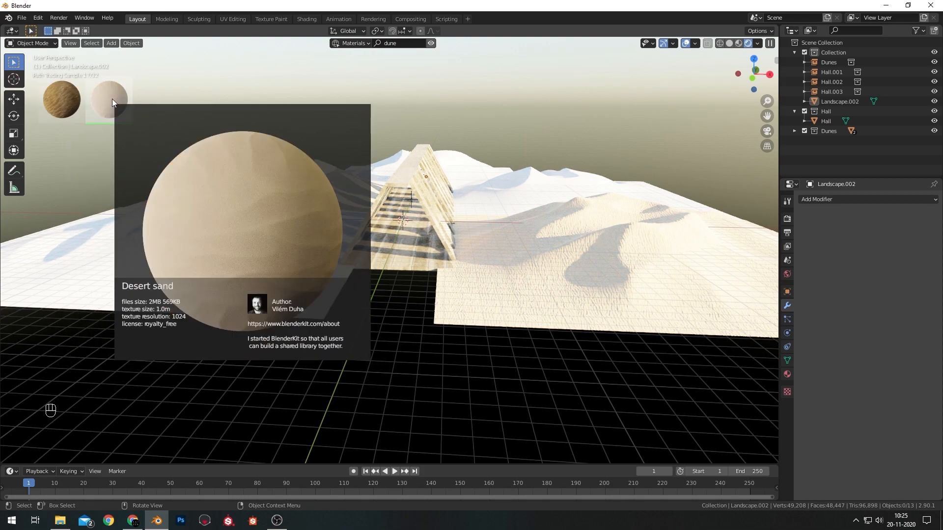
pyautogui.moveTo(112, 99); pyautogui.dragTo(213, 232)
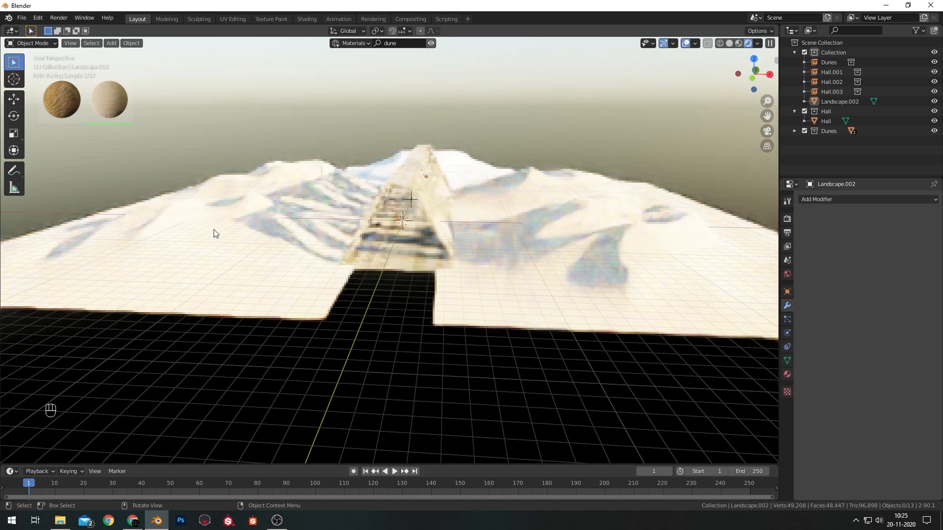
pyautogui.moveTo(343, 149); pyautogui.dragTo(298, 119, button='middle')
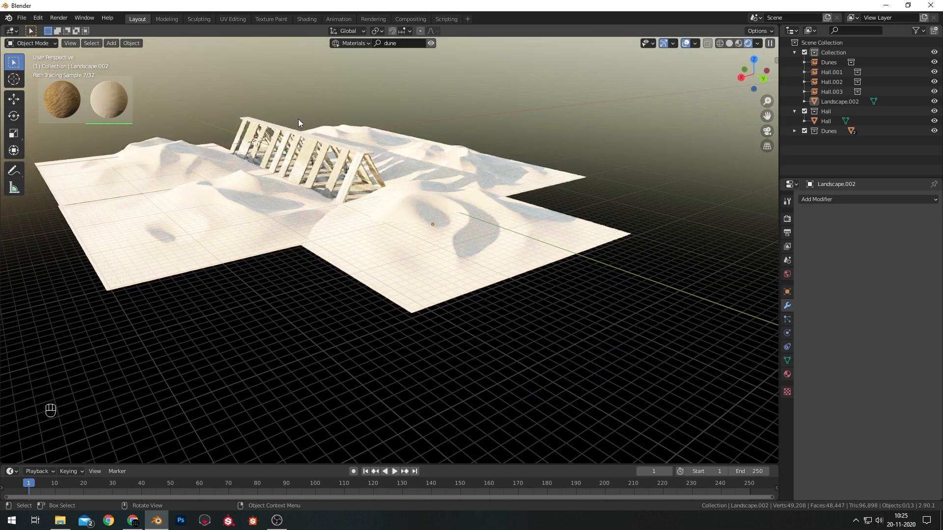
# Add a camera looking down the hall from the front and move it about 13.72 m along negative global Y
pyautogui.press('KP_1')
pyautogui.press('z')
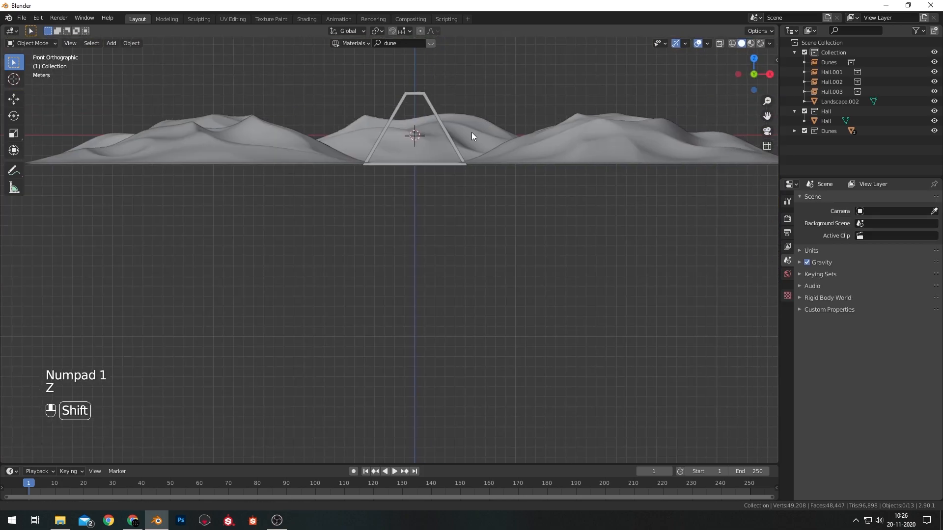
pyautogui.keyDown('shift'); pyautogui.moveTo(472, 131); pyautogui.dragTo(465, 177, button='middle'); pyautogui.keyUp('shift')
pyautogui.scroll(2, 437, 250)
pyautogui.hotkey('shift', 'a')
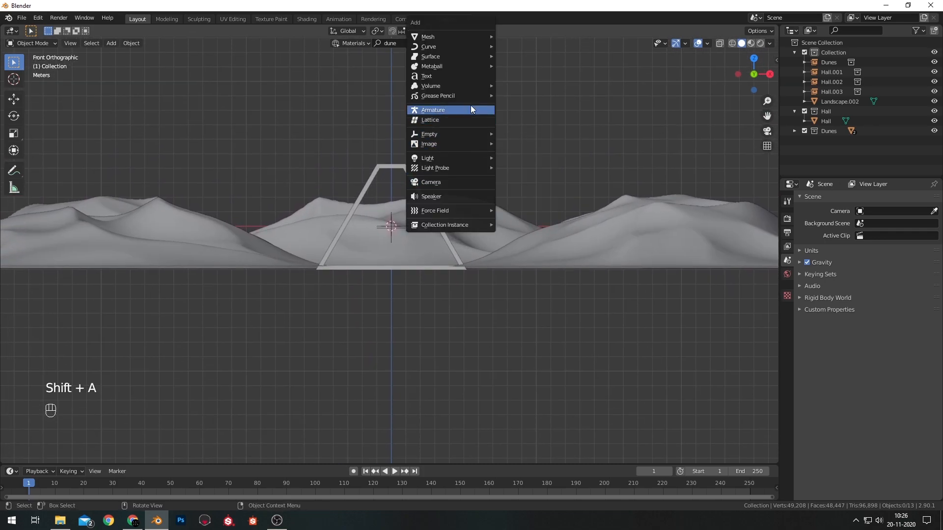
pyautogui.click(440, 182)
pyautogui.press('KP_0')
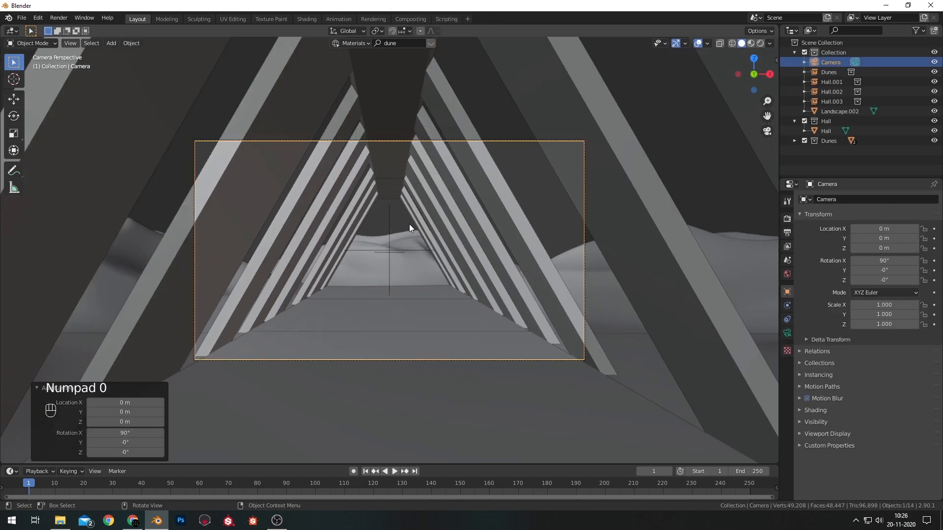
pyautogui.press('g')
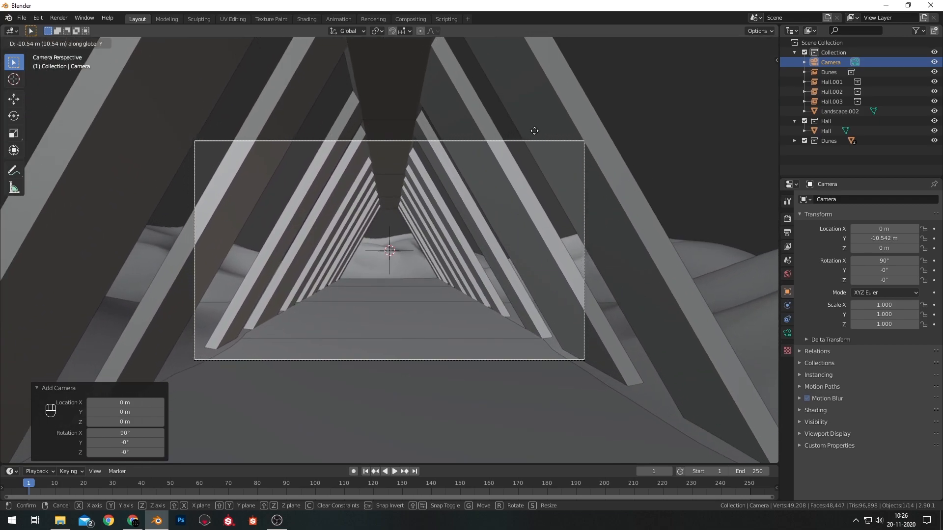
pyautogui.click(538, 112)
# Set the camera's focal length to 30 mm
pyautogui.click(788, 333)
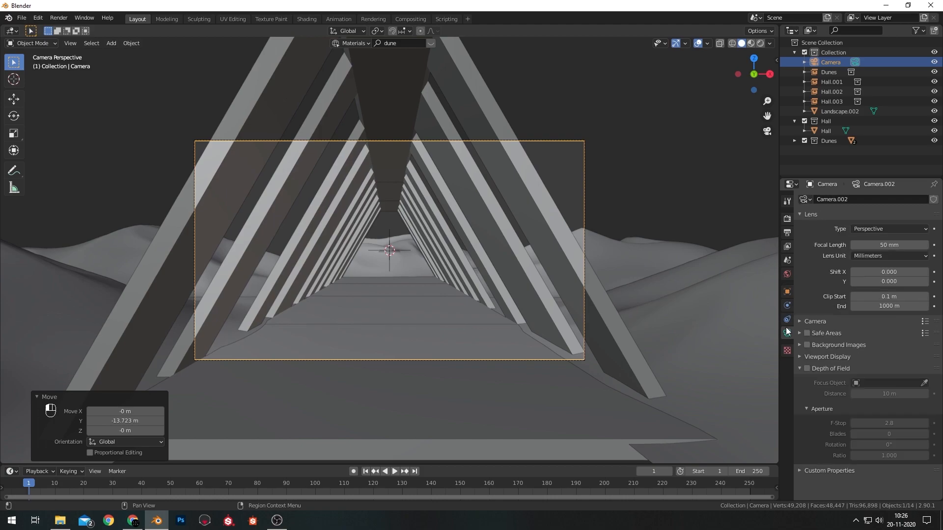
pyautogui.click(869, 245)
pyautogui.write('30')
pyautogui.press('Return')
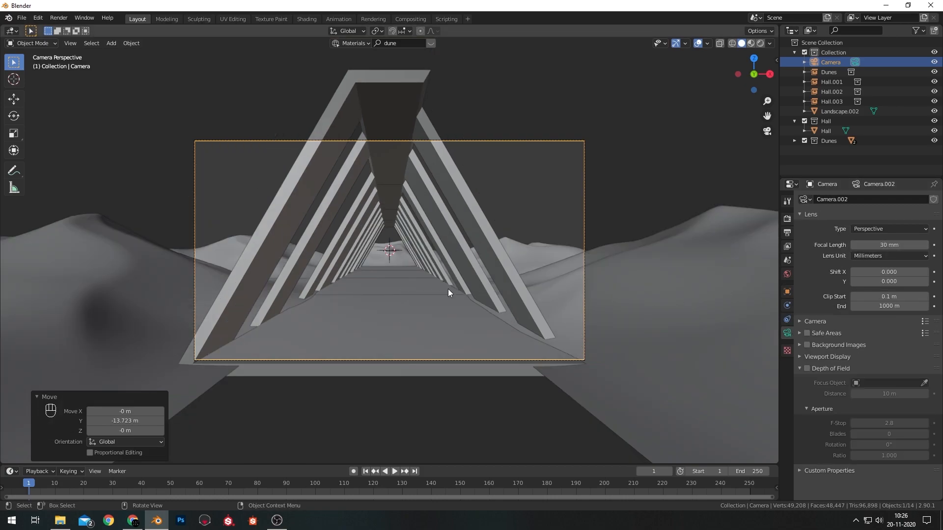
# Move the camera about 2.51 m along positive global Y toward the hall and deselect it
pyautogui.press('g')
pyautogui.press('y')
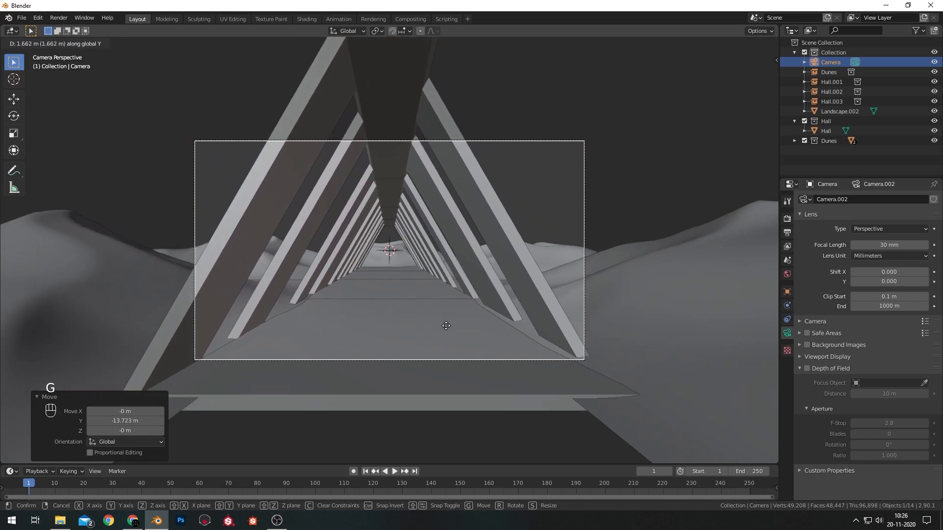
pyautogui.click(447, 362)
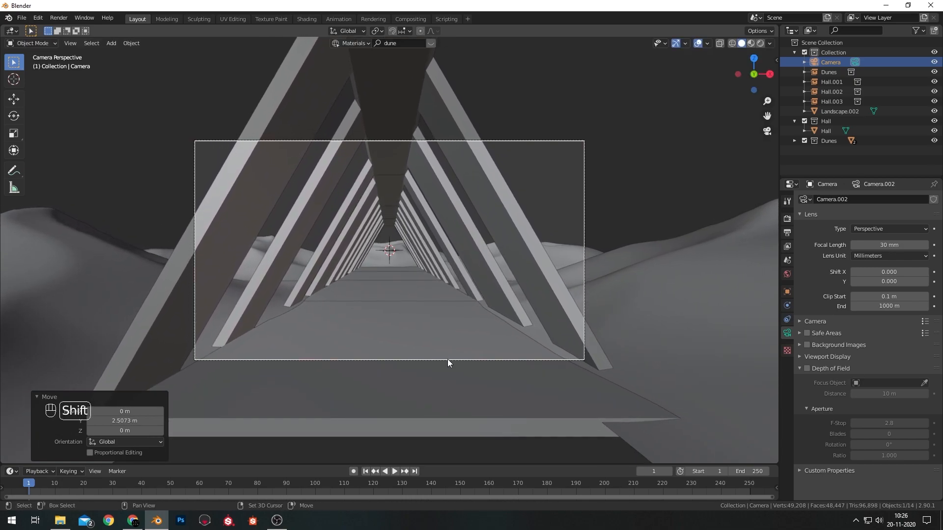
pyautogui.click(557, 194)
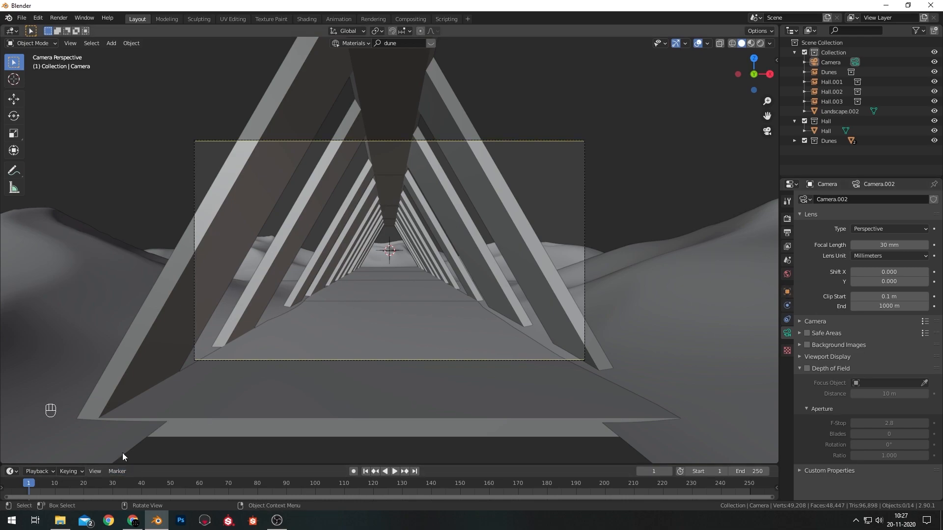
# Select the camera and insert a keyframe for its starting position at frame 1
pyautogui.click(408, 141)
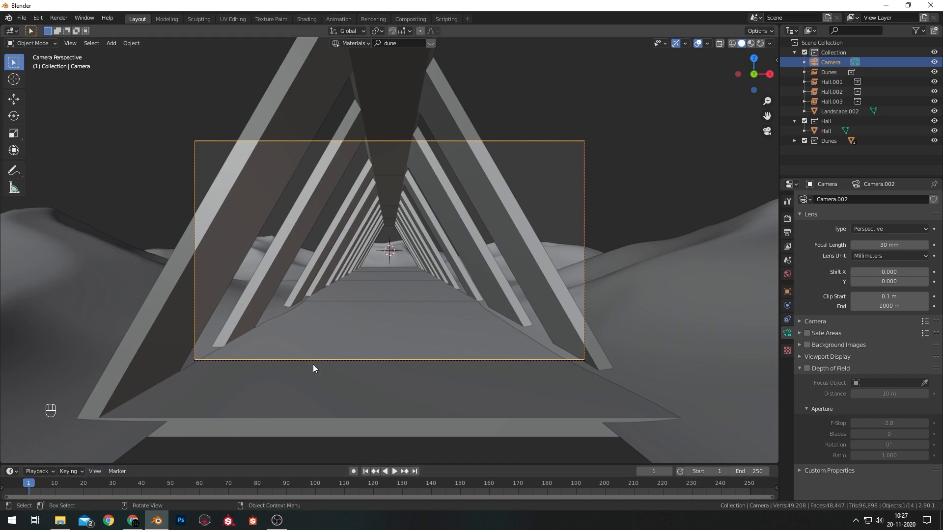
pyautogui.press('i')
pyautogui.click(394, 251)
# Go to frame 150 and set the scene's end frame to 150
pyautogui.moveTo(29, 483); pyautogui.dragTo(461, 494)
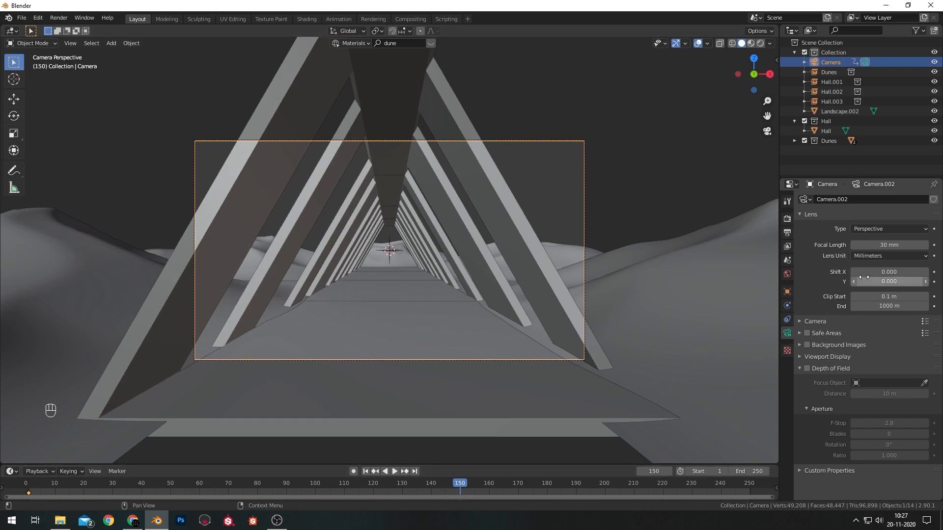
pyautogui.click(744, 470)
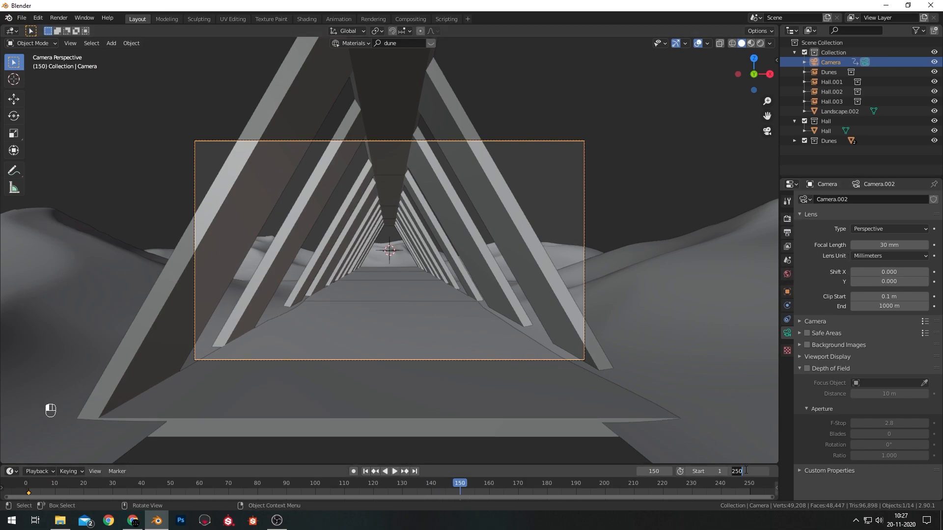
pyautogui.write('150')
pyautogui.press('Return')
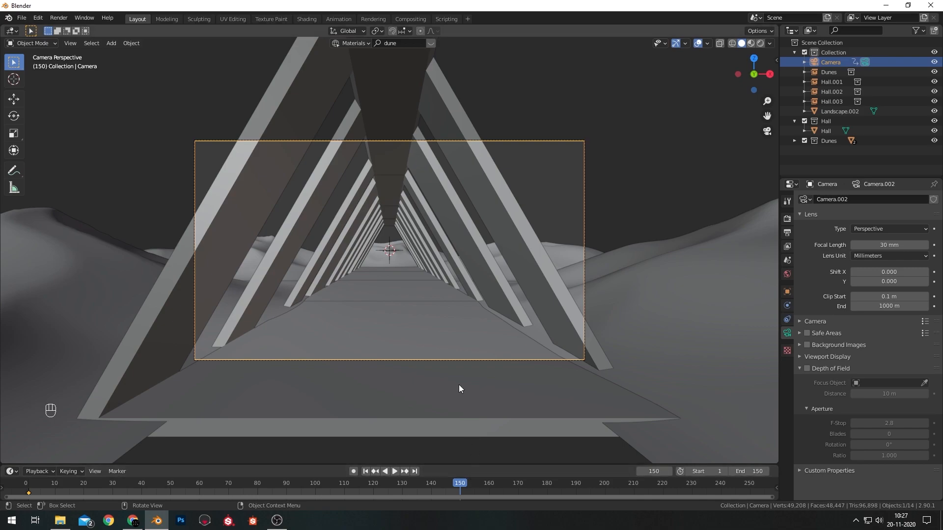
# Move the camera about 37.05 m along positive global Y through the hall and keyframe it at frame 150
pyautogui.press('g')
pyautogui.press('y')
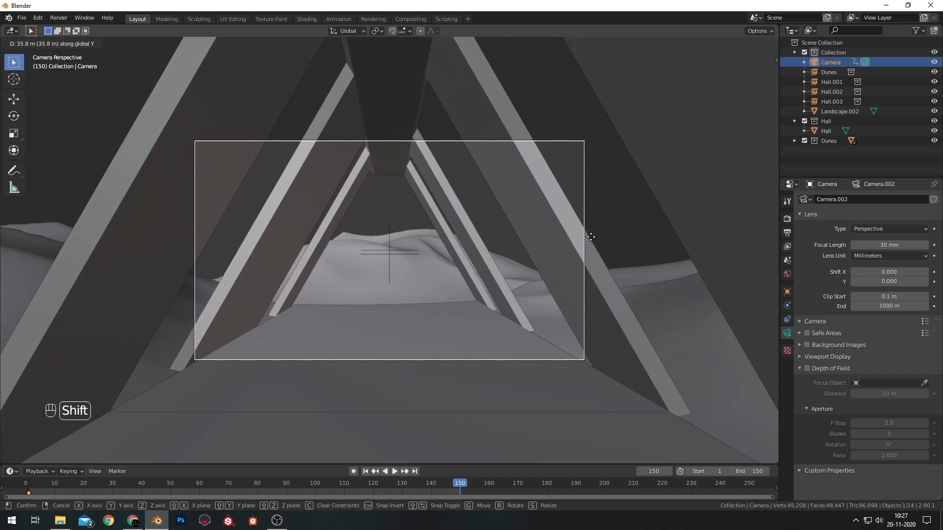
pyautogui.click(594, 264)
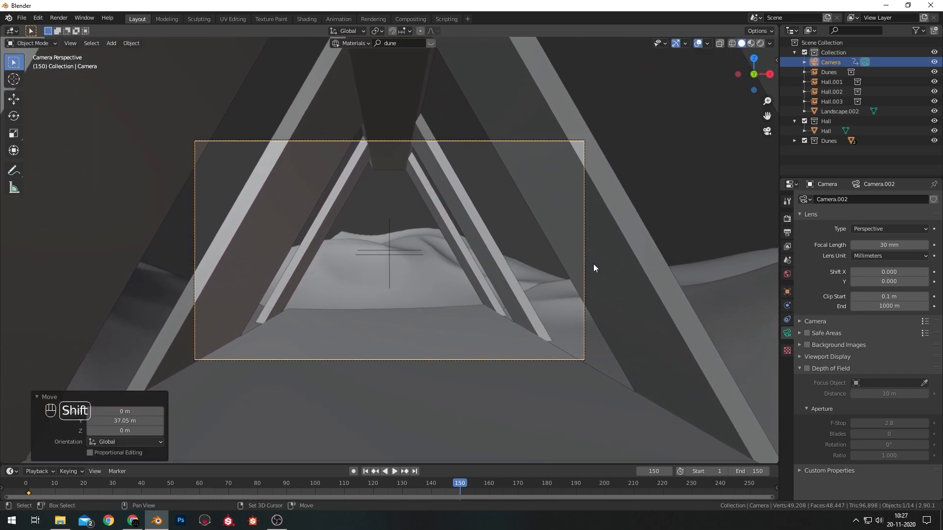
pyautogui.press('i')
pyautogui.click(490, 273)
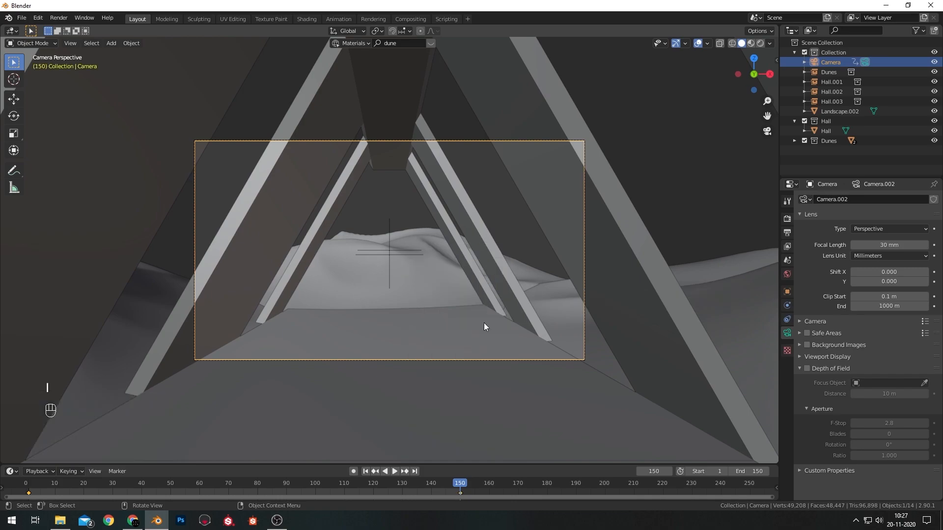
# Enlarge the timeline, change the interpolation of both camera keyframes, and play the animation from frame 1
pyautogui.moveTo(476, 465); pyautogui.dragTo(475, 445)
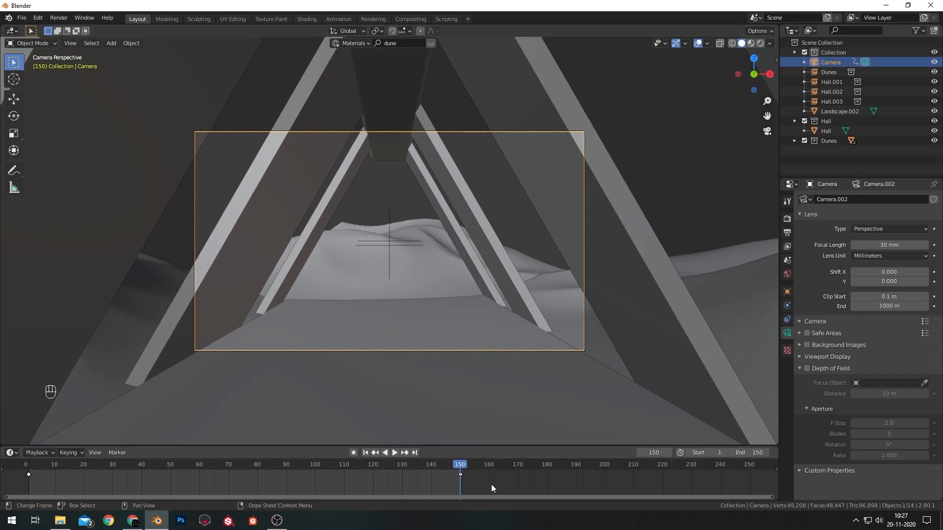
pyautogui.moveTo(491, 484); pyautogui.dragTo(29, 471)
pyautogui.press('t')
pyautogui.click(46, 444)
pyautogui.hotkey('shift', 'Left')
pyautogui.press('space')
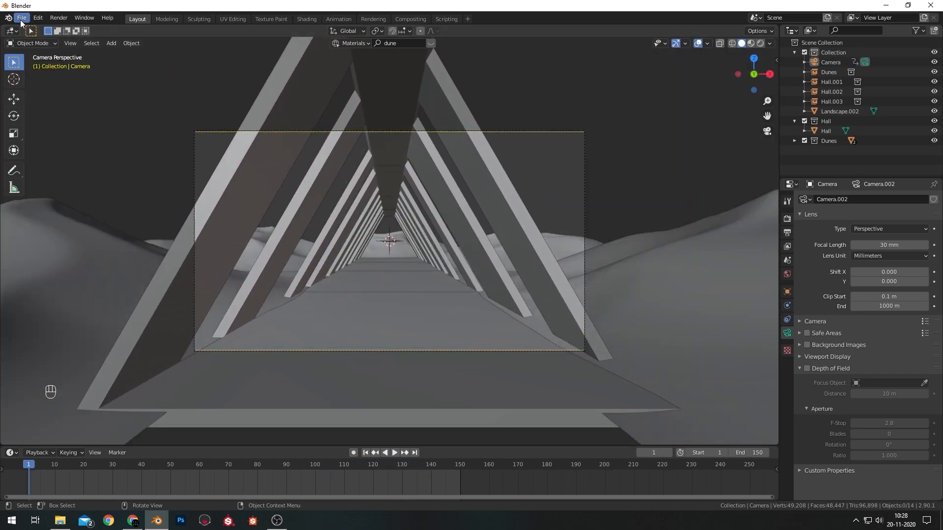
# Append the Cloud material from Clouds.blend in the KAIZEN Tutorials _Inspiration folder
pyautogui.click(21, 18)
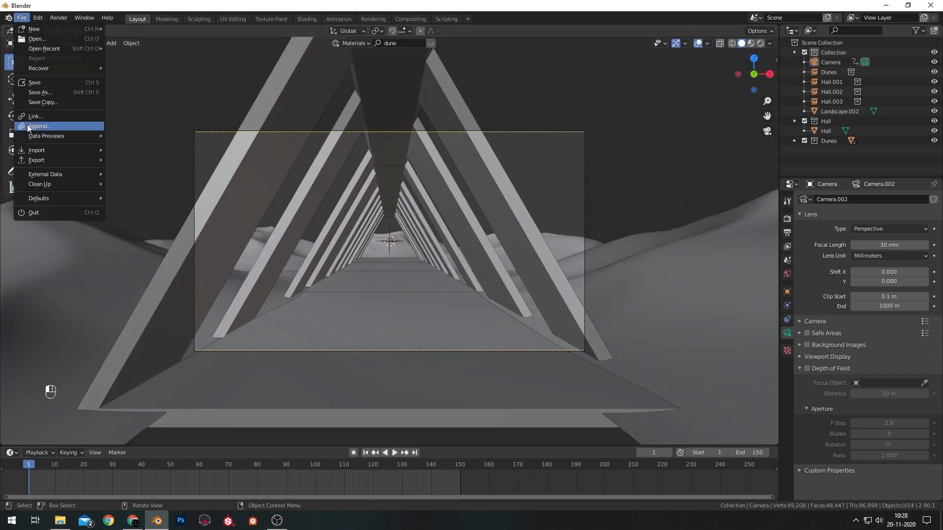
pyautogui.click(39, 126)
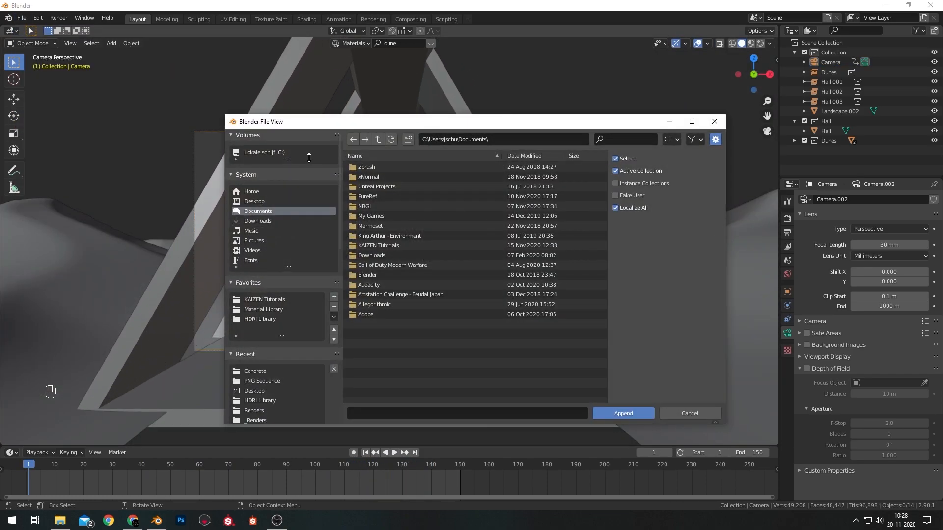
pyautogui.click(270, 301)
pyautogui.doubleClick(372, 266)
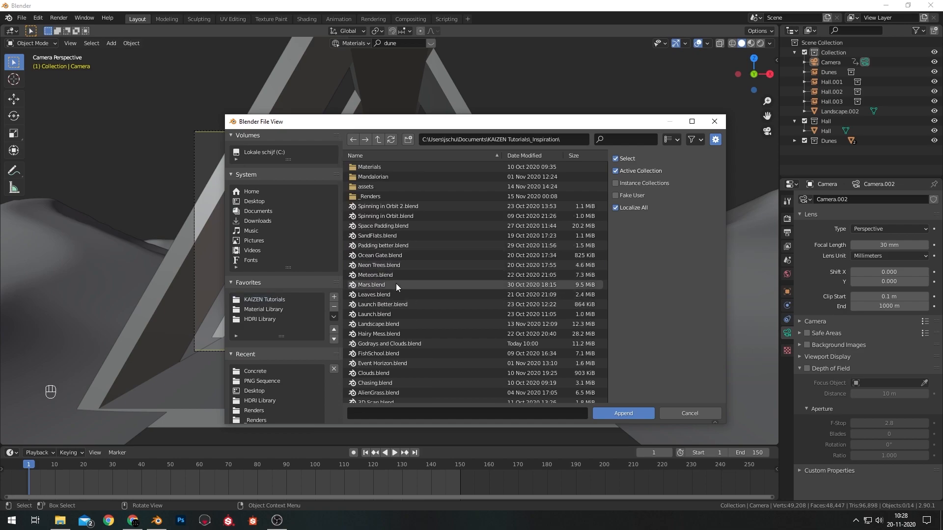
pyautogui.click(412, 157)
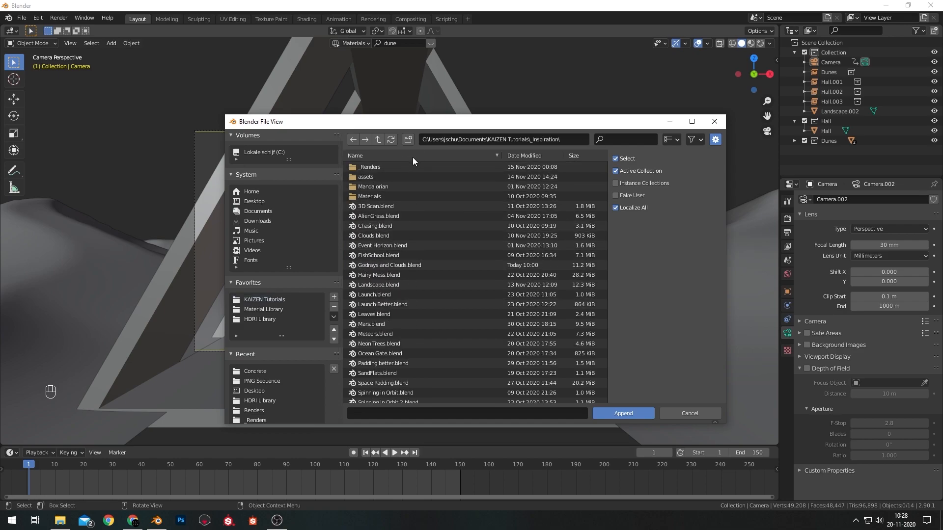
pyautogui.click(371, 235)
pyautogui.doubleClick(372, 235)
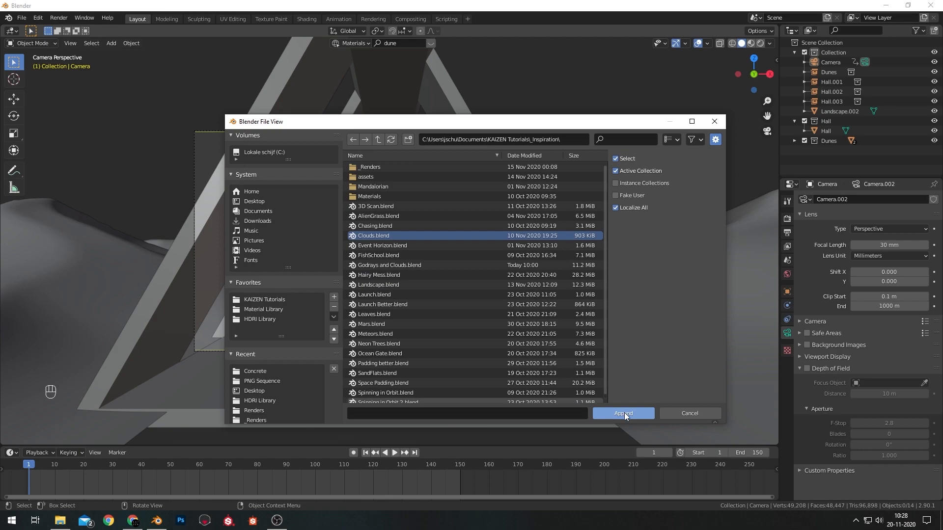
pyautogui.click(624, 413)
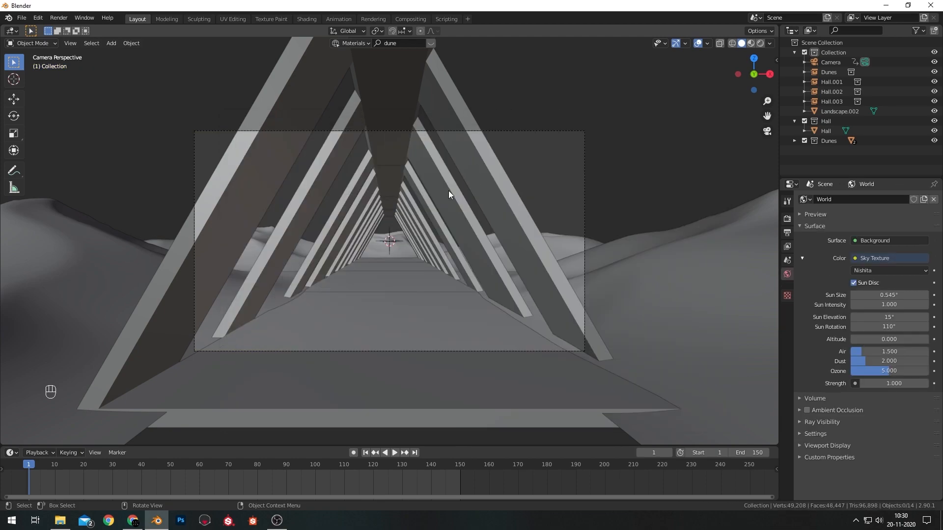
# Add a cube at the world origin and assign the Cloud material to it
pyautogui.hotkey('shift', 'a')
pyautogui.moveTo(428, 189)
pyautogui.click(481, 194)
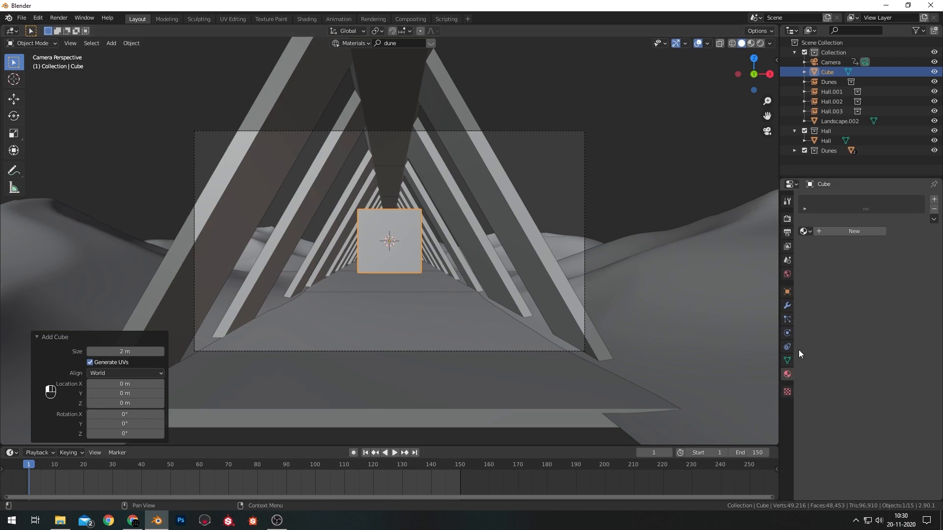
pyautogui.click(805, 231)
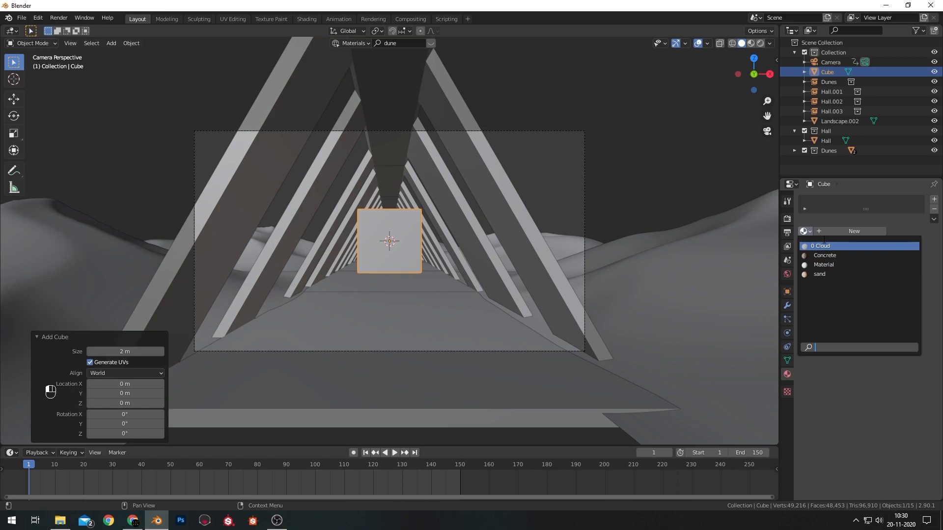
pyautogui.click(821, 246)
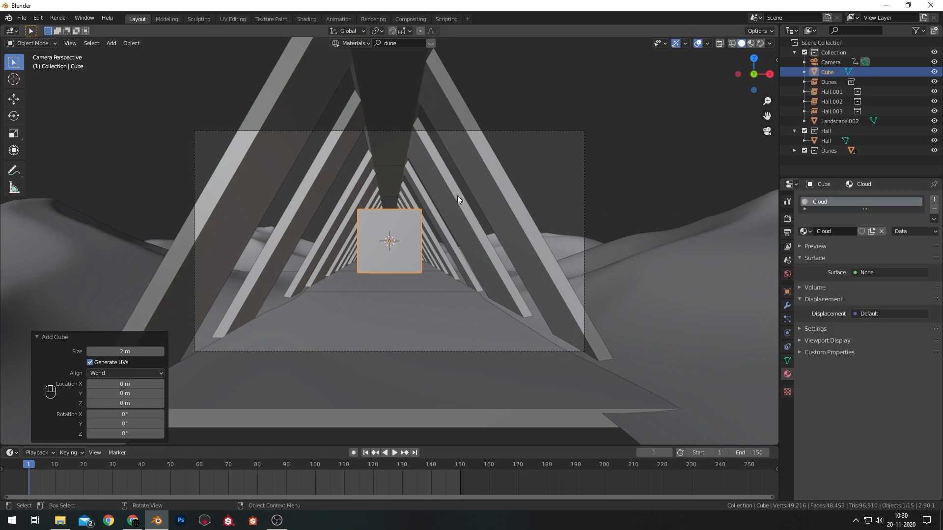
# Show the scene in rendered shading and move the cube about 6.17 m along negative global Y toward the camera
pyautogui.press('z')
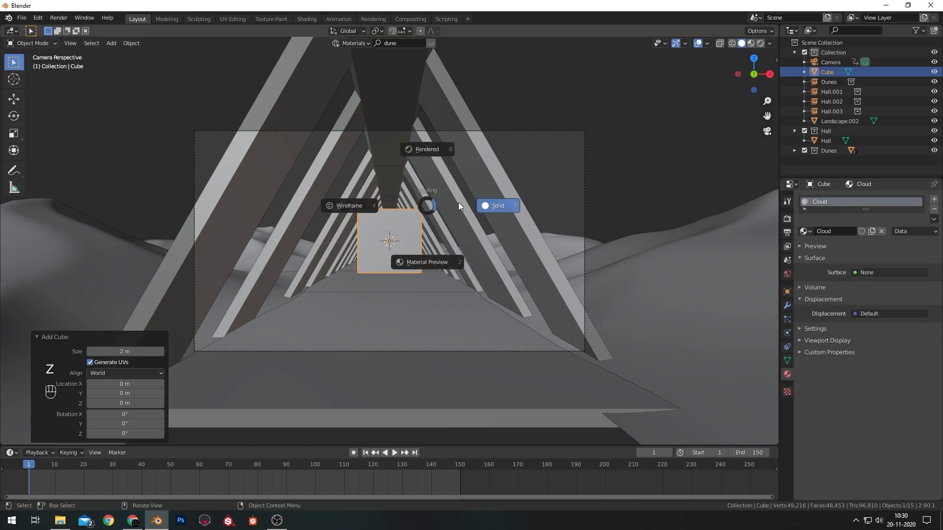
pyautogui.click(444, 148)
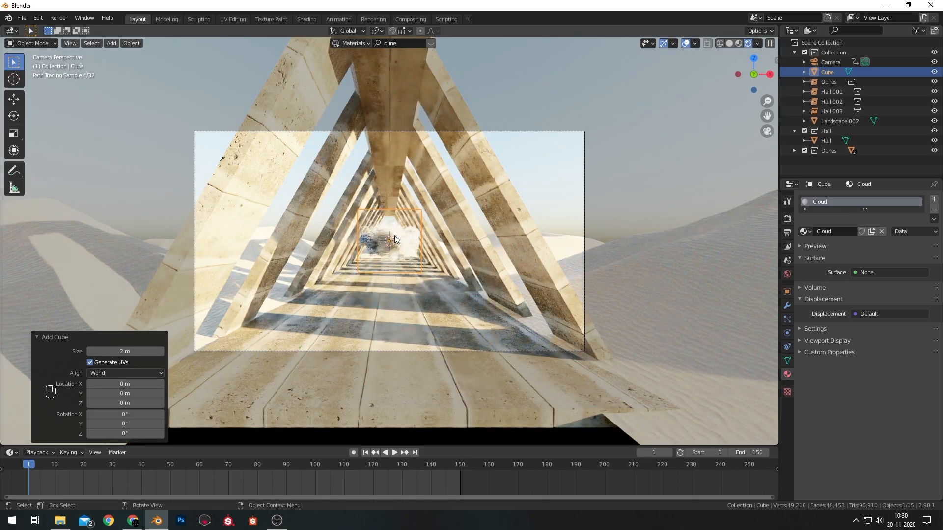
pyautogui.press('g')
pyautogui.press('y')
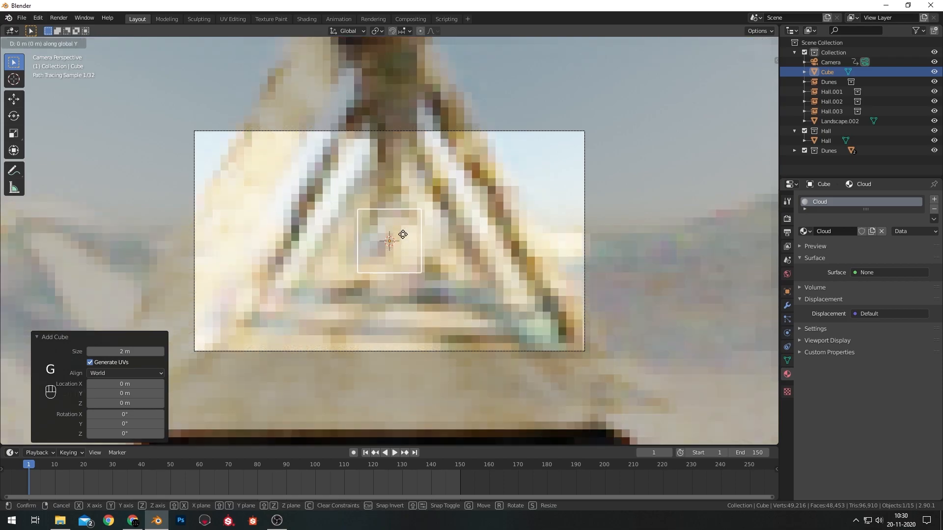
pyautogui.press('shift')
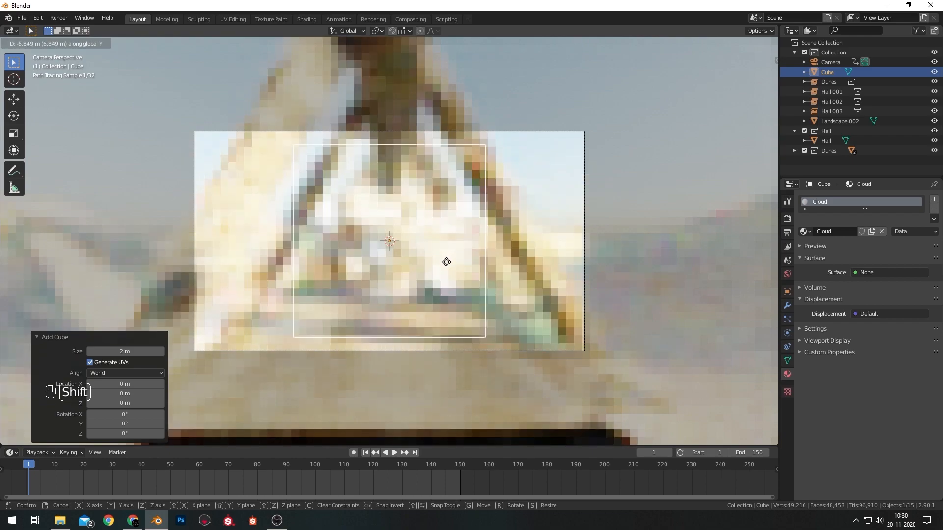
pyautogui.click(442, 284)
# Open the Shading workspace, enlarge the node editor and examine the Cloud material's node setup from texture coordinates to volume output
pyautogui.click(307, 19)
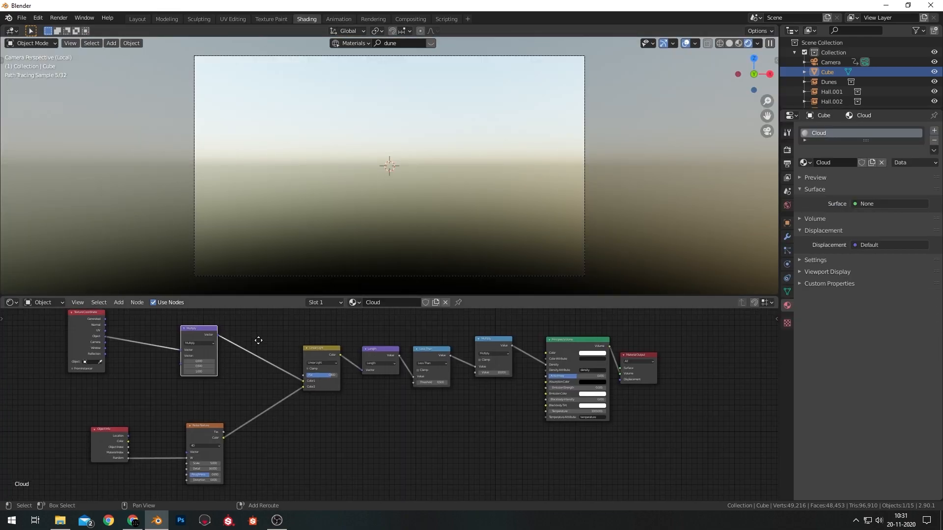
pyautogui.moveTo(258, 340); pyautogui.dragTo(261, 346, button='middle')
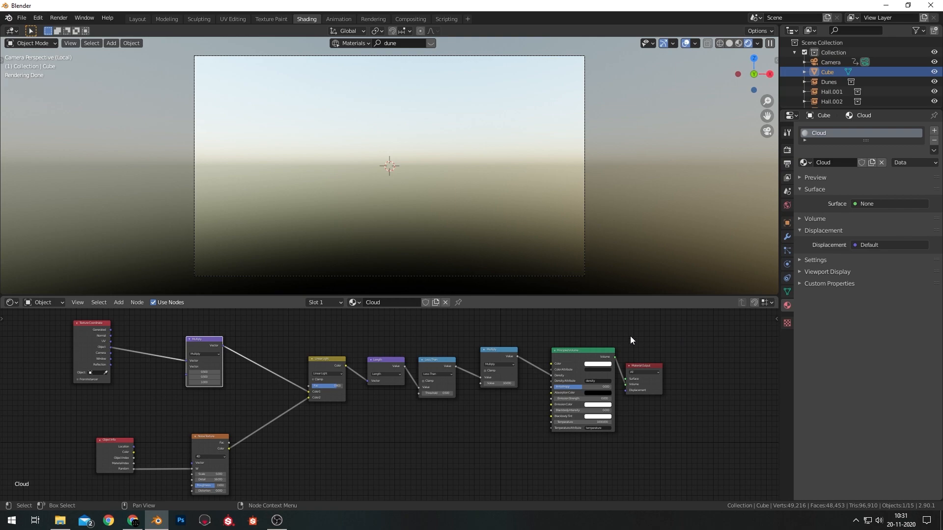
pyautogui.rightClick(771, 293)
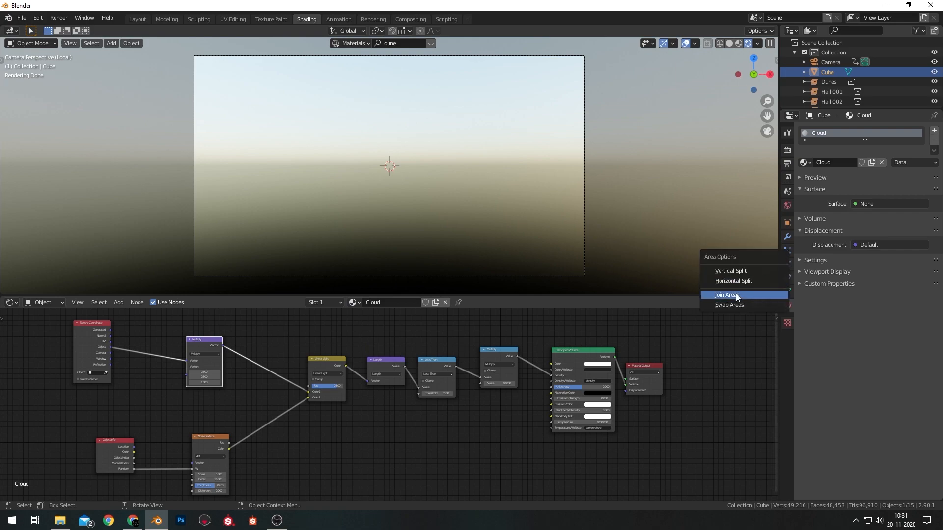
pyautogui.click(744, 295)
pyautogui.click(492, 196)
pyautogui.scroll(1, 361, 189)
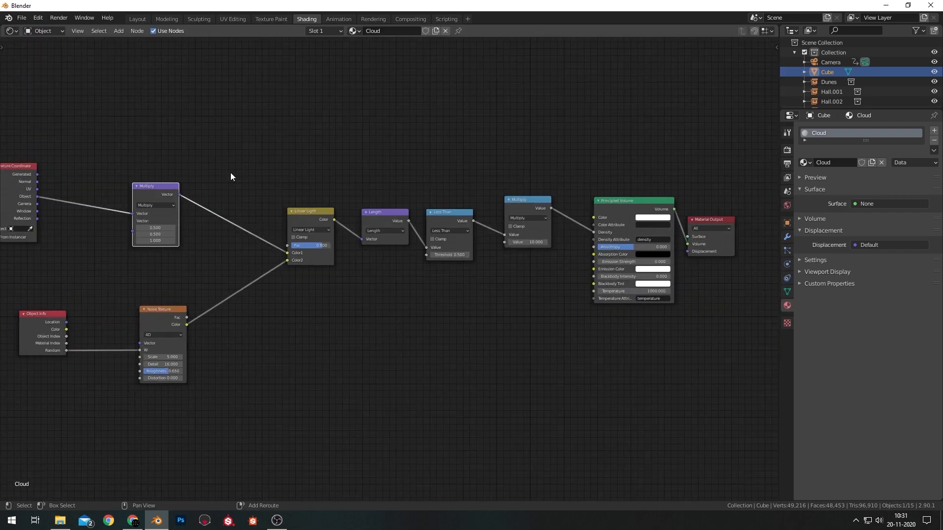
pyautogui.moveTo(231, 172); pyautogui.dragTo(452, 190, button='middle')
pyautogui.scroll(2, 392, 193)
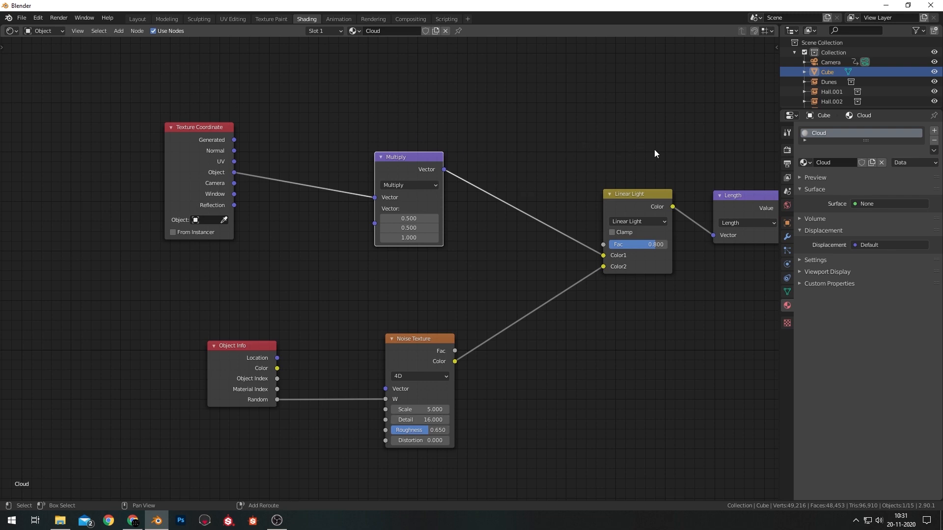
pyautogui.moveTo(654, 149); pyautogui.dragTo(119, 140, button='middle')
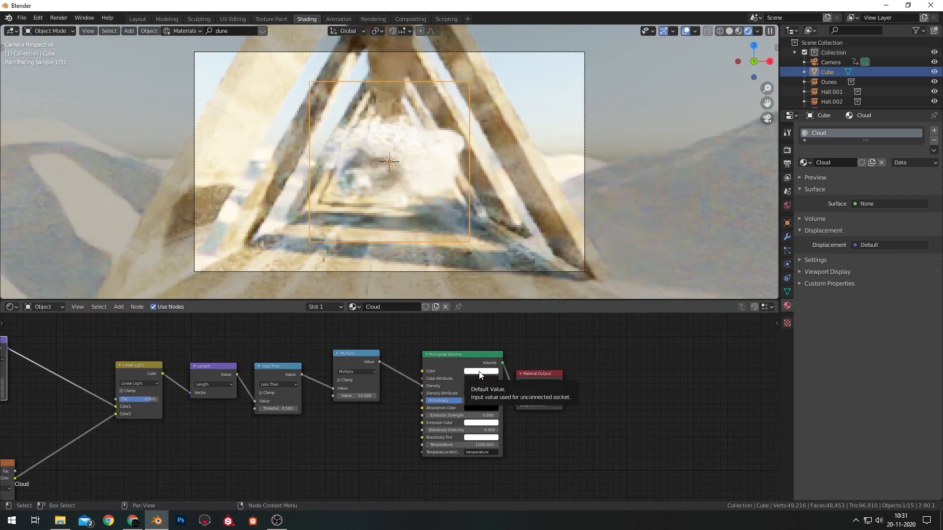
# Set the Principled Volume color of the Cloud material to a saturated pink
pyautogui.click(481, 371)
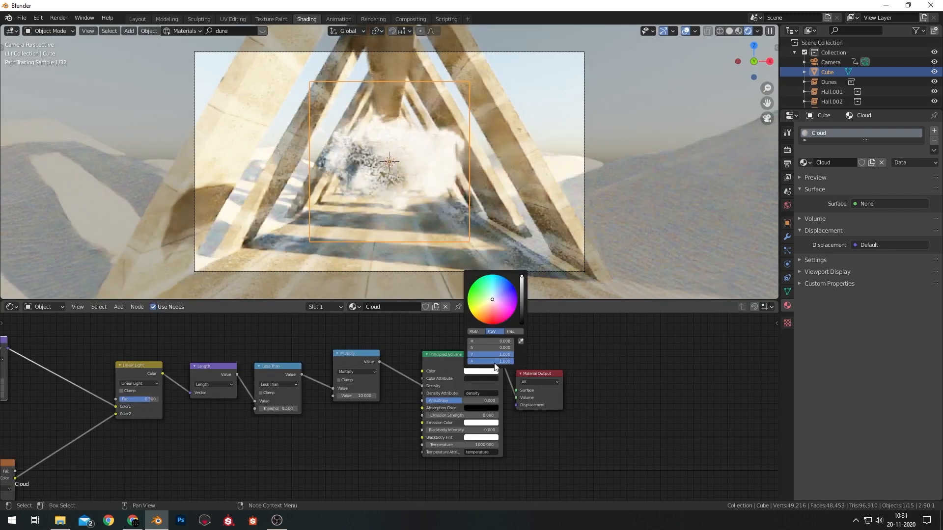
pyautogui.click(499, 312)
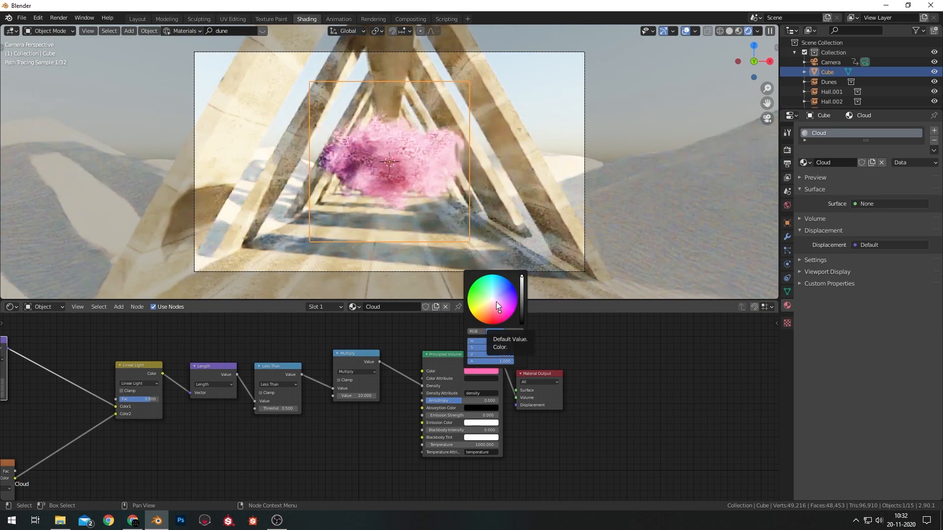
pyautogui.click(502, 314)
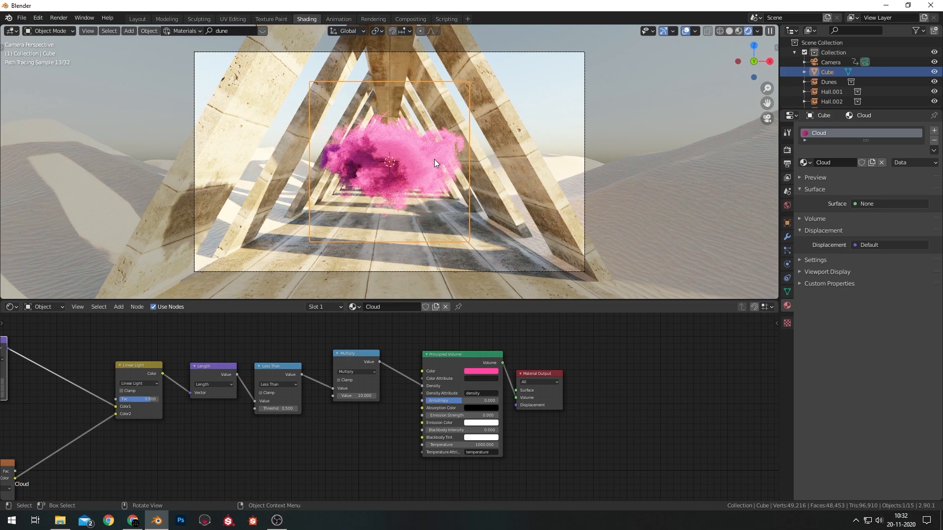
# Return the viewport to solid shading and set the cloud cube to display as Wire
pyautogui.press('z')
pyautogui.click(489, 152)
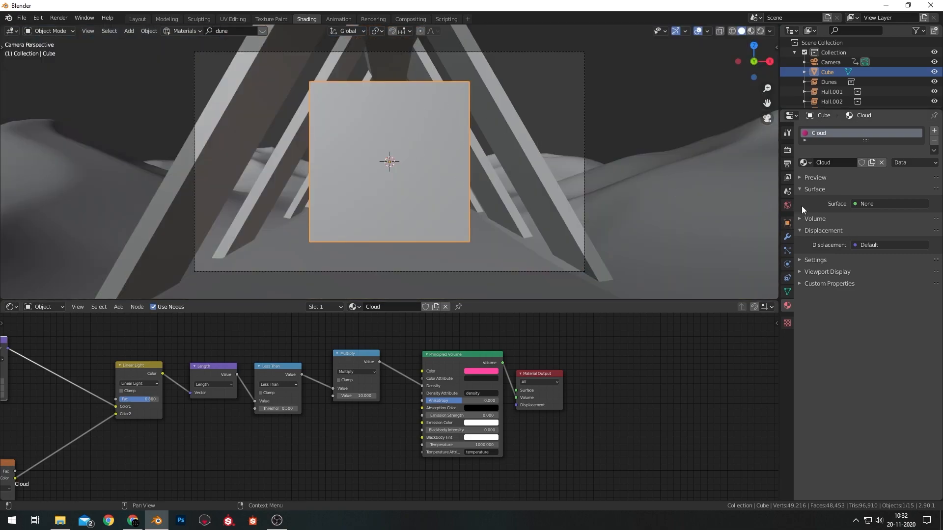
pyautogui.click(788, 223)
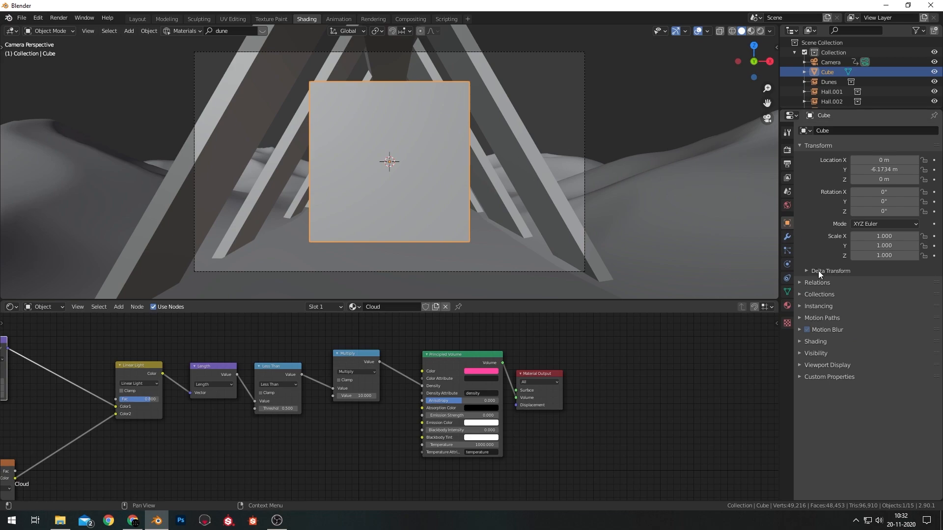
pyautogui.click(803, 364)
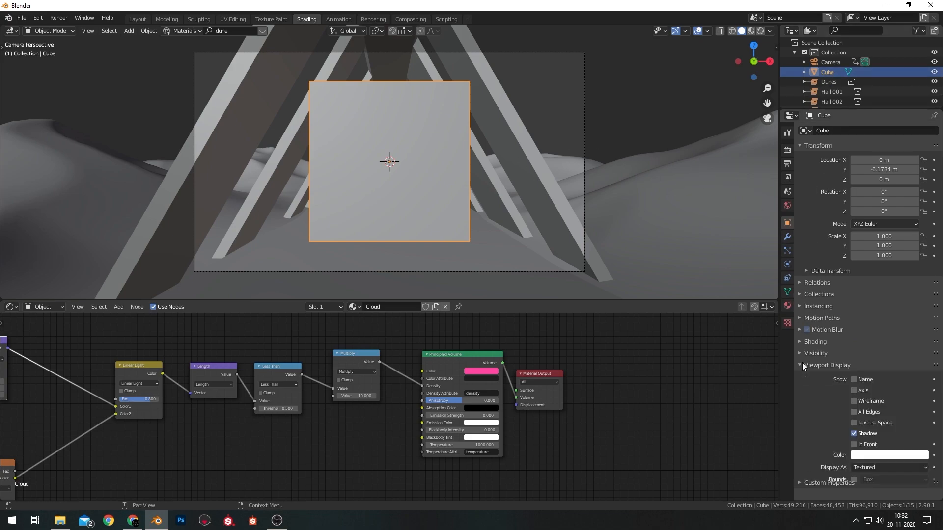
pyautogui.click(873, 468)
pyautogui.click(872, 445)
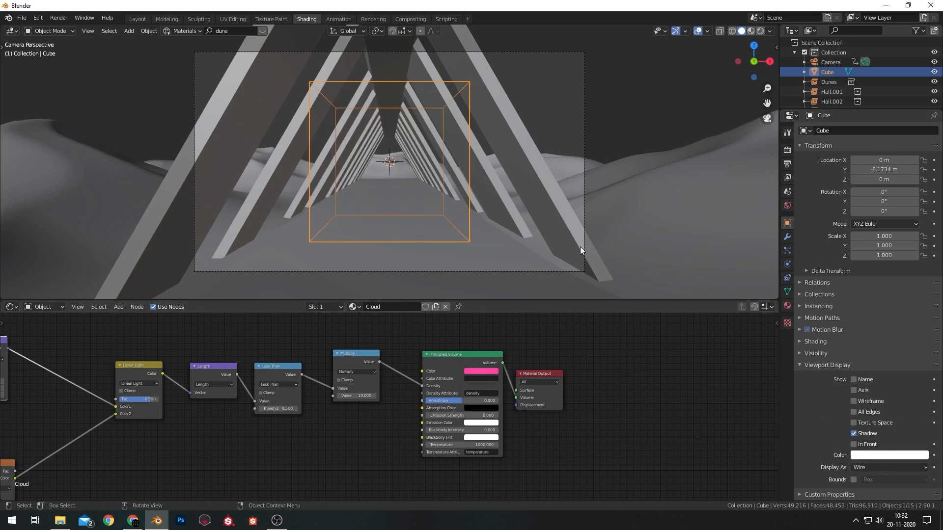
# Deselect the cloud cube and add a point light to the scene
pyautogui.click(570, 109)
pyautogui.hotkey('shift', 'a')
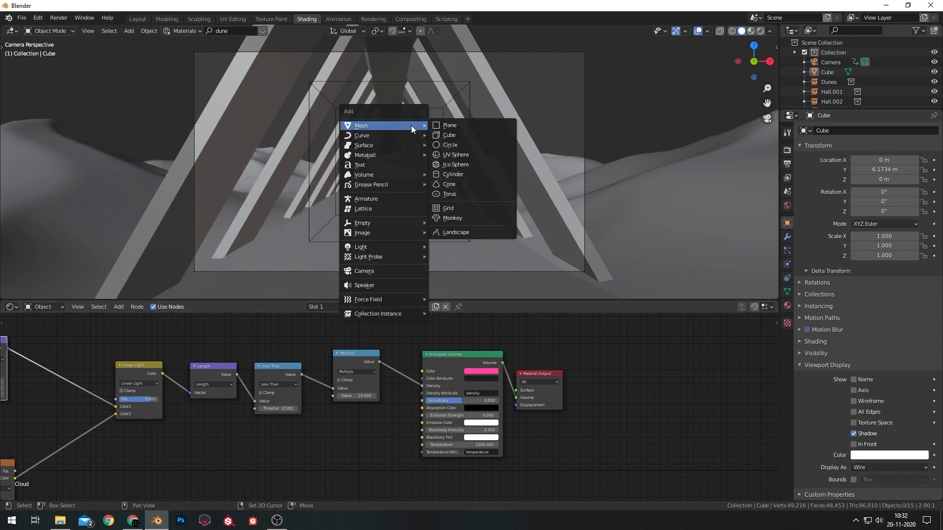
pyautogui.moveTo(403, 247)
pyautogui.click(464, 246)
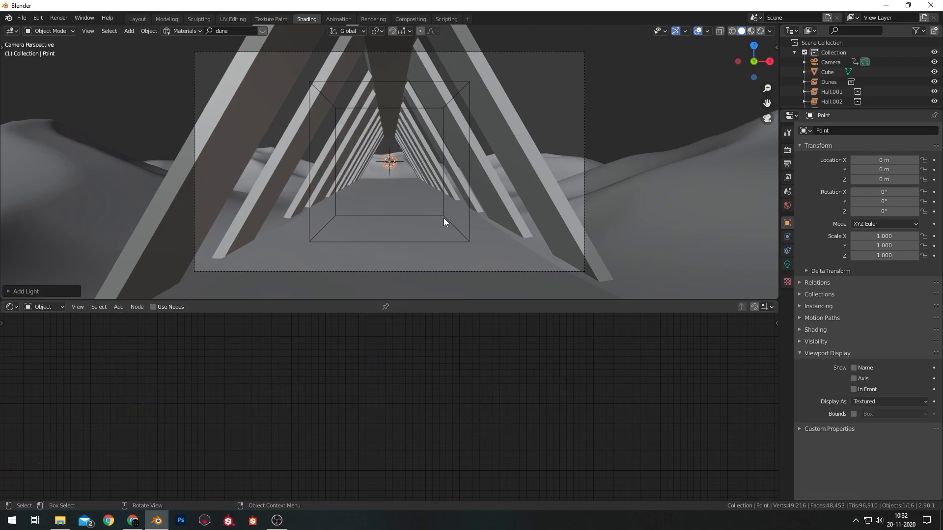
# In a wireframe top view, move the point light about 6.16 m along negative global Y into the cloud cube and fine-tune its position, then return to the camera view
pyautogui.press('KP_7')
pyautogui.scroll(5, 398, 167)
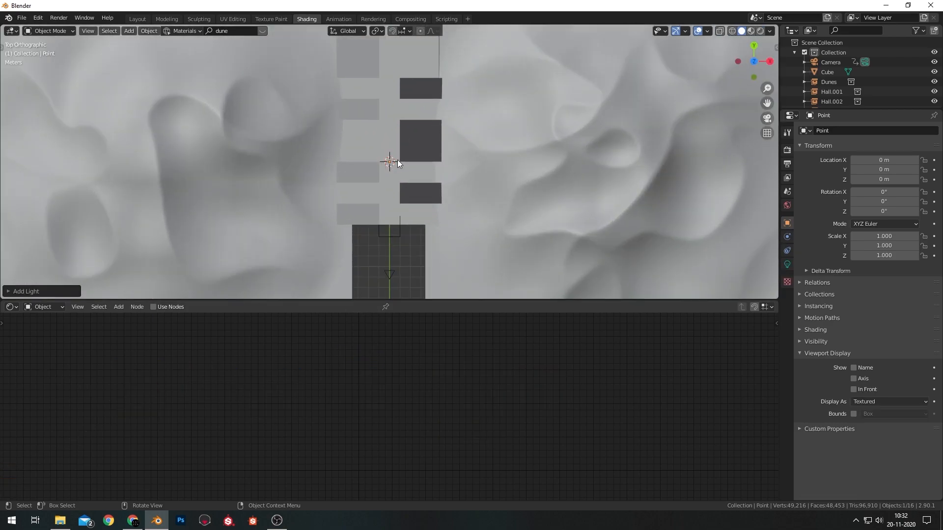
pyautogui.press('z')
pyautogui.click(401, 215)
pyautogui.keyDown('shift'); pyautogui.moveTo(420, 211); pyautogui.dragTo(411, 101, button='middle'); pyautogui.keyUp('shift')
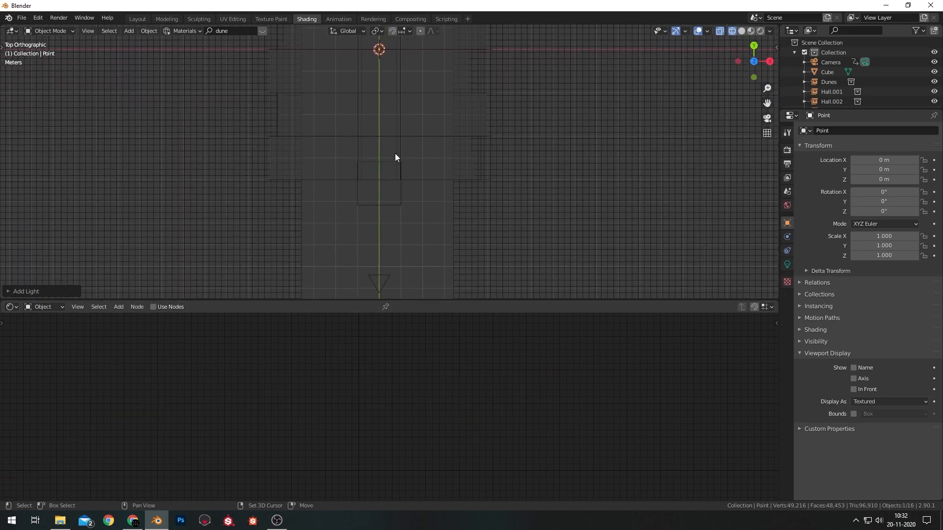
pyautogui.press('g')
pyautogui.press('y')
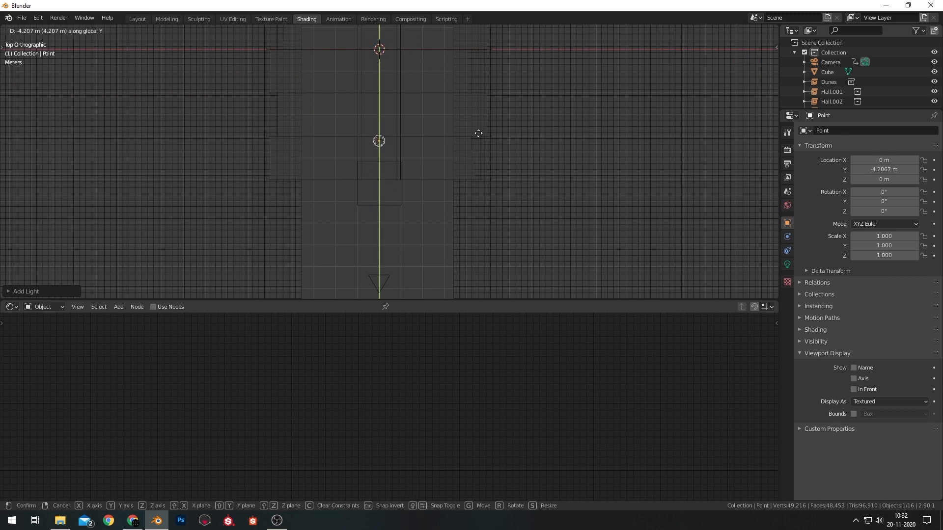
pyautogui.click(463, 276)
pyautogui.scroll(6, 417, 178)
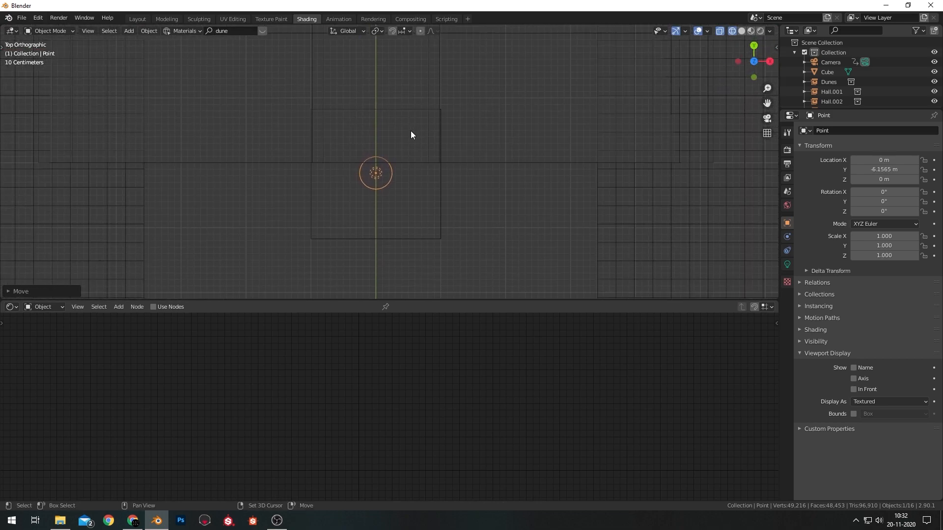
pyautogui.press('g')
pyautogui.press('y')
pyautogui.click(505, 150)
pyautogui.press('KP_0')
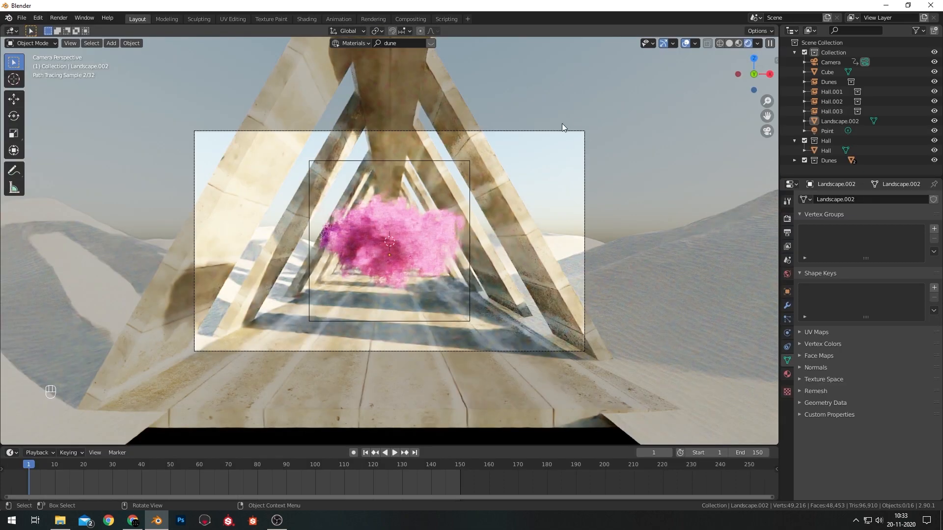
# Switch the viewport to solid shading and parent the point light and the cloud cube to the camera as Object
pyautogui.press('z')
pyautogui.click(637, 123)
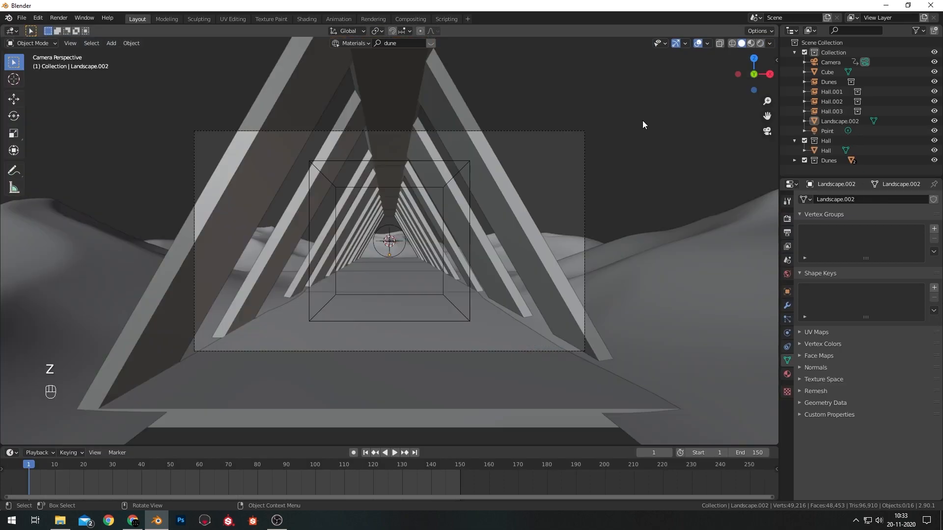
pyautogui.keyDown('ctrl'); pyautogui.click(829, 131); pyautogui.keyUp('ctrl')
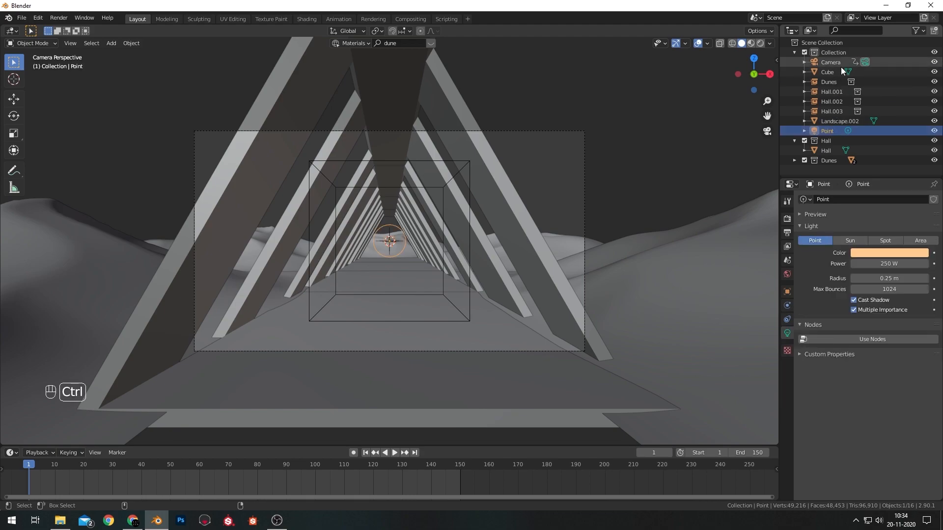
pyautogui.keyDown('ctrl'); pyautogui.click(833, 72); pyautogui.keyUp('ctrl')
pyautogui.keyDown('ctrl'); pyautogui.click(835, 62); pyautogui.keyUp('ctrl')
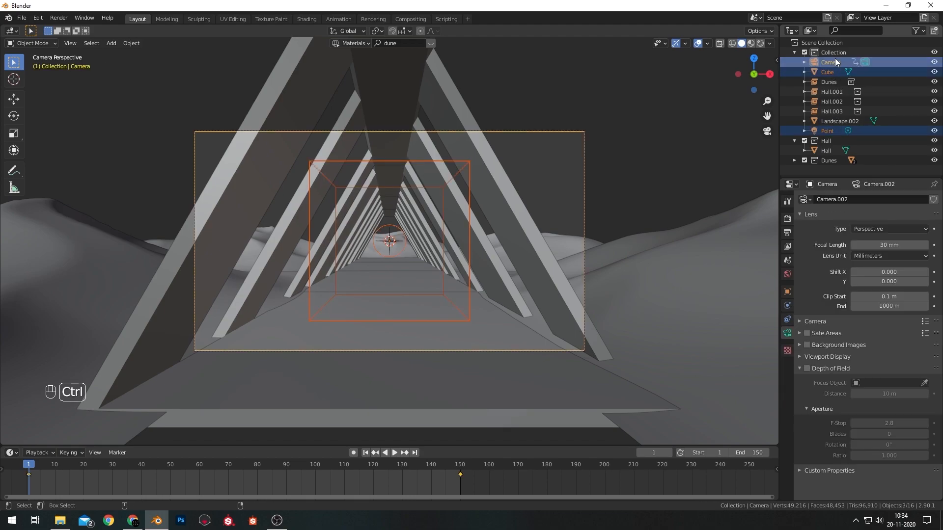
pyautogui.hotkey('ctrl', 'p')
pyautogui.click(483, 192)
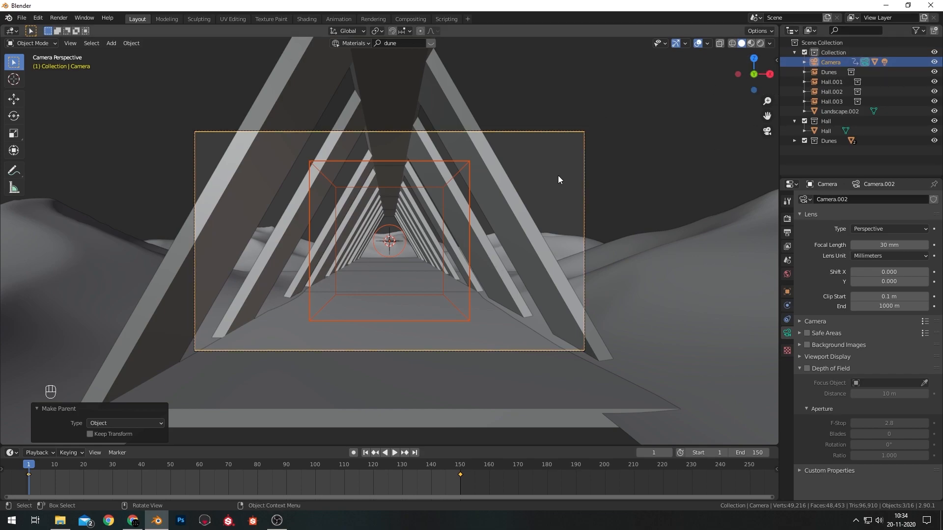
# Play the animation to check that the cube and light follow the camera, and return to frame 1
pyautogui.press('space')
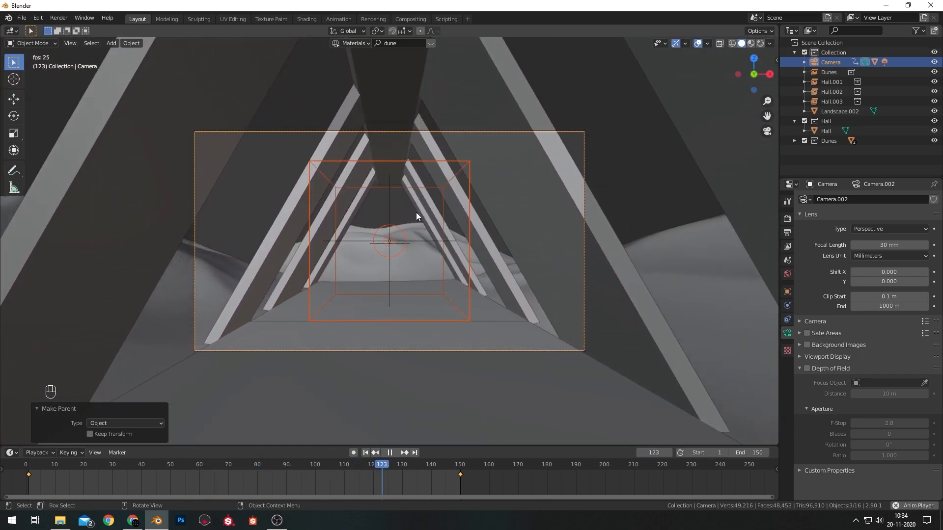
pyautogui.press('space')
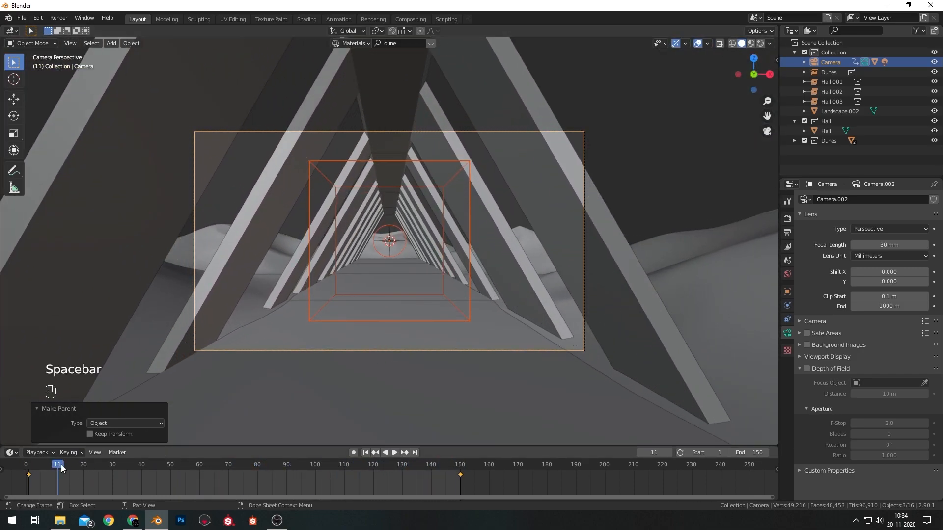
pyautogui.moveTo(58, 466); pyautogui.dragTo(22, 474)
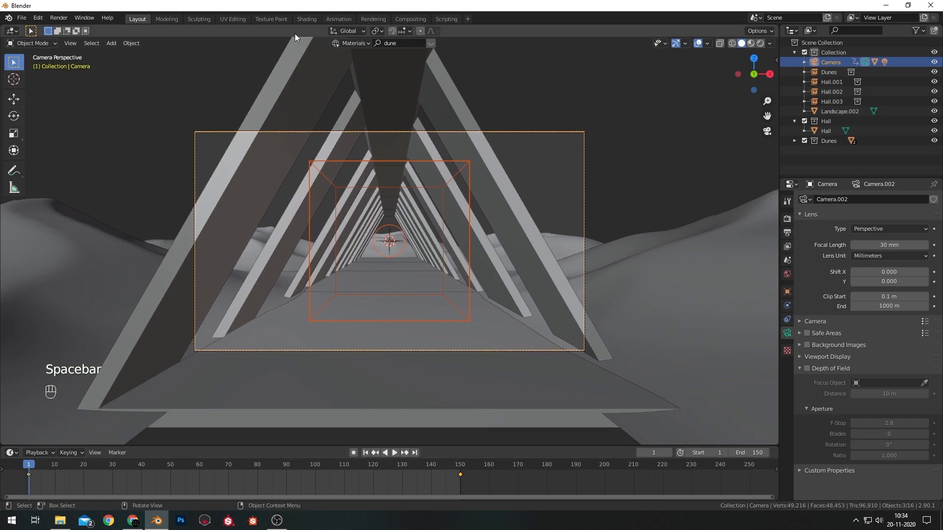
# Open the Shading workspace, select the cloud cube and disconnect the Object Info Random output from the Noise Texture's W input
pyautogui.click(312, 19)
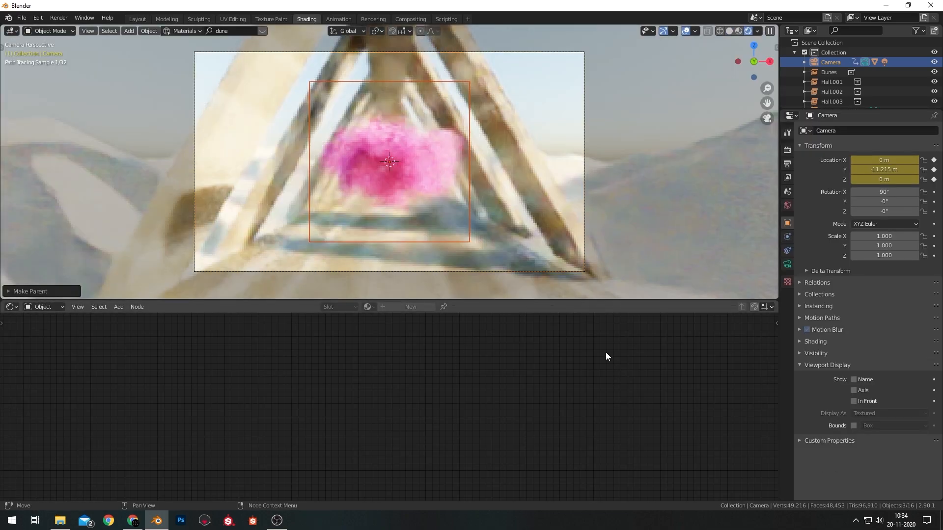
pyautogui.click(804, 62)
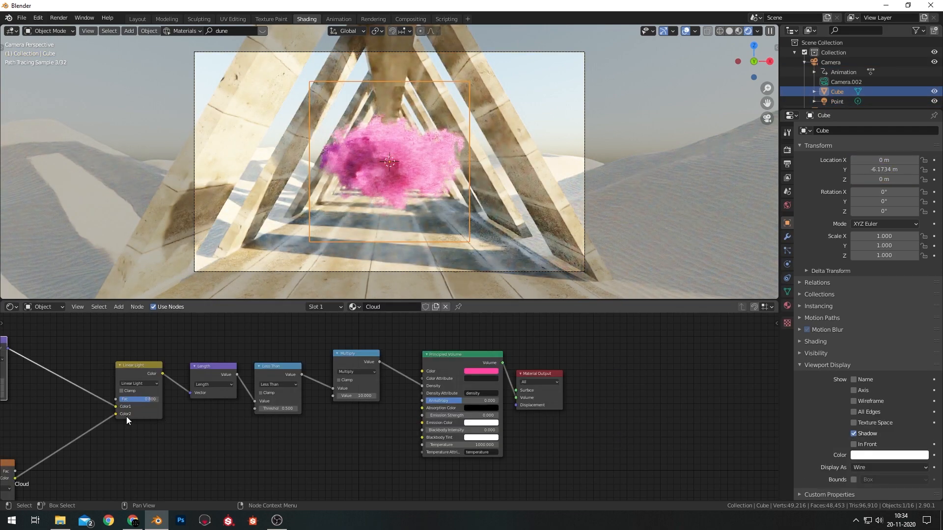
pyautogui.moveTo(126, 417); pyautogui.dragTo(431, 397, button='middle')
pyautogui.moveTo(301, 373); pyautogui.dragTo(321, 324, button='middle')
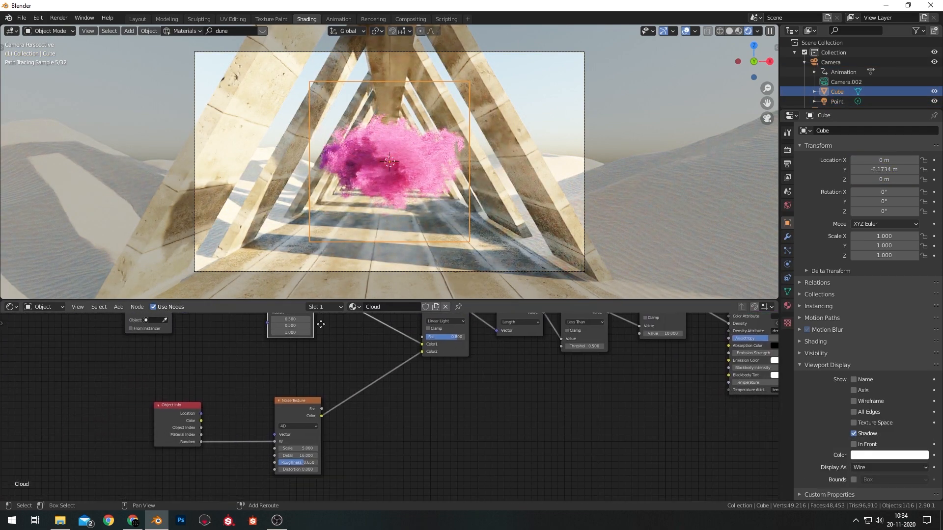
pyautogui.moveTo(224, 399); pyautogui.dragTo(161, 392, button='middle')
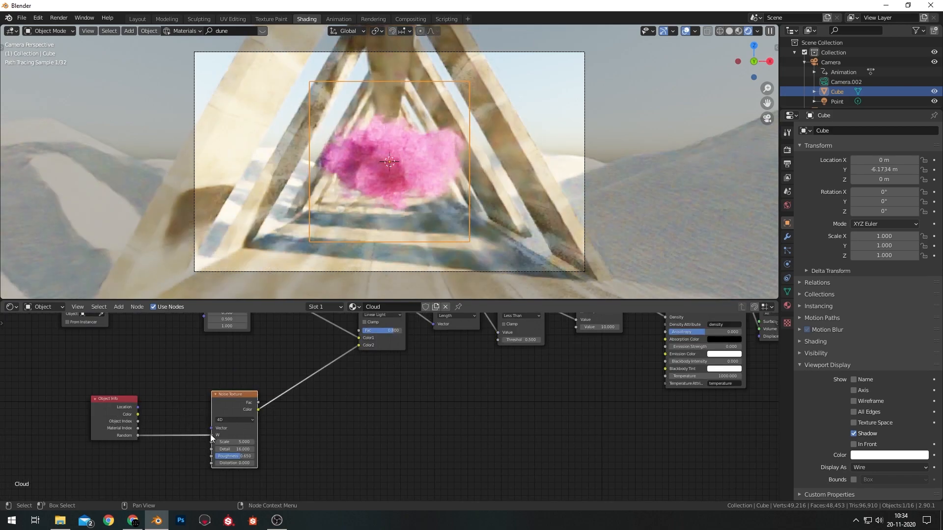
pyautogui.moveTo(212, 435); pyautogui.dragTo(195, 411)
# Try a W value of 0.1 on the Noise Texture and set it back to 0
pyautogui.moveTo(243, 435); pyautogui.dragTo(242, 432)
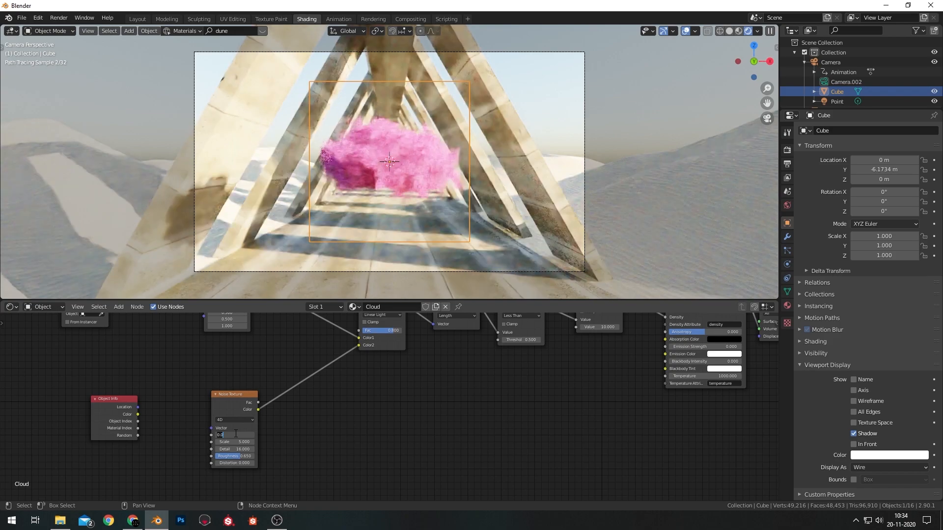
pyautogui.click(235, 433)
pyautogui.write('.1')
pyautogui.press('Return')
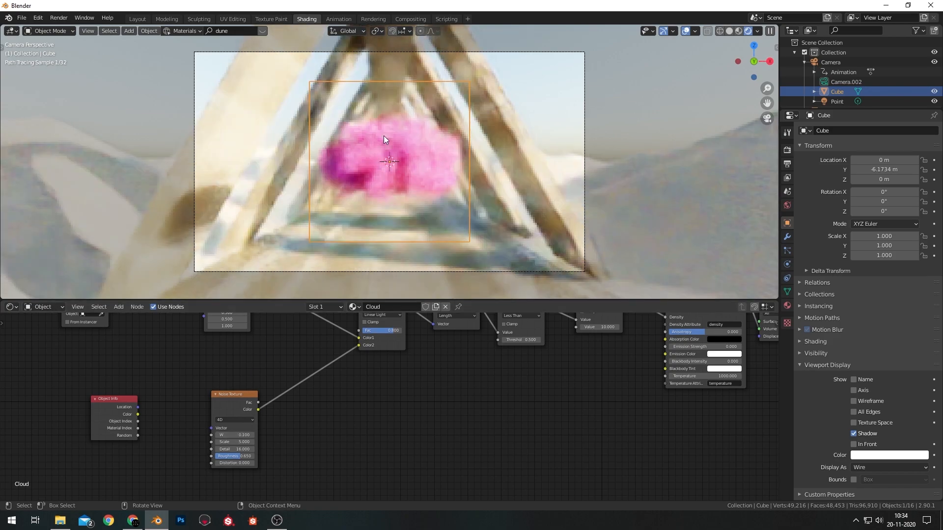
pyautogui.click(235, 434)
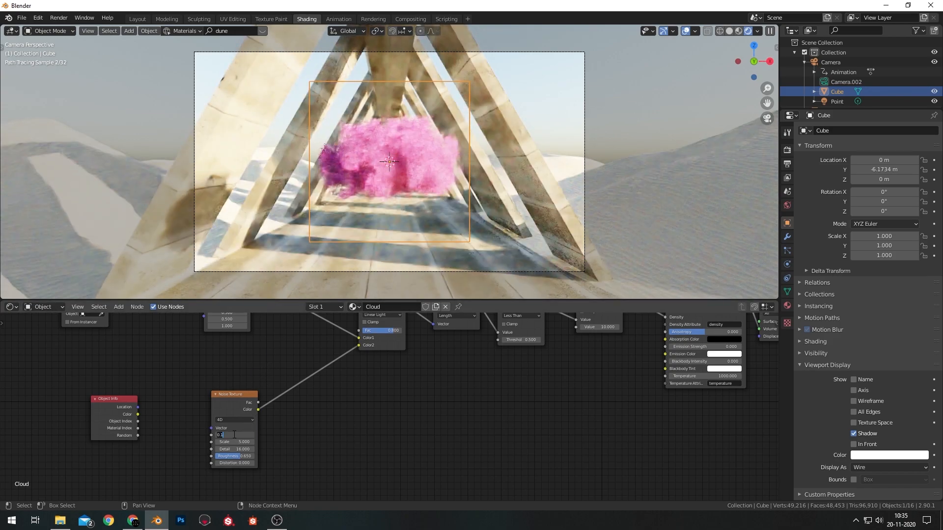
pyautogui.write('0')
pyautogui.press('Return')
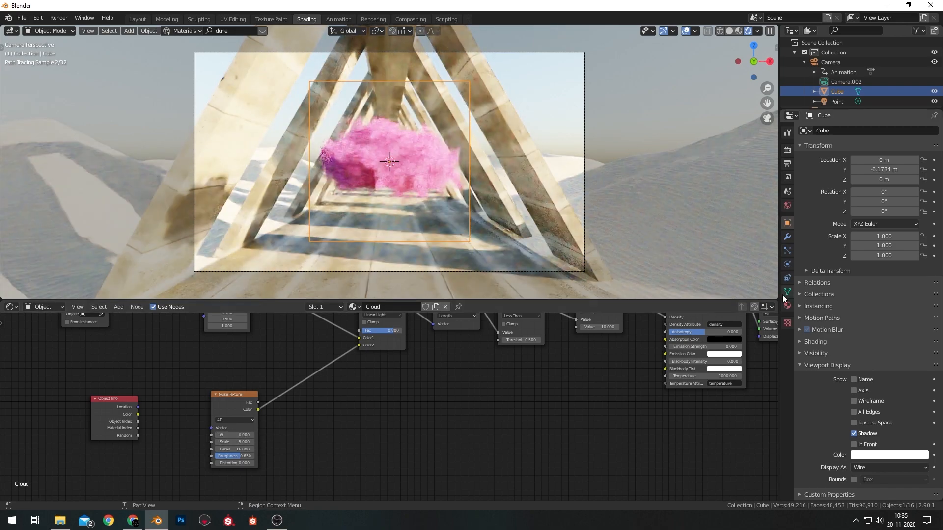
# Split the 3D viewport and turn the new area above the node editor into a Timeline
pyautogui.moveTo(779, 297); pyautogui.dragTo(770, 265)
pyautogui.click(11, 240)
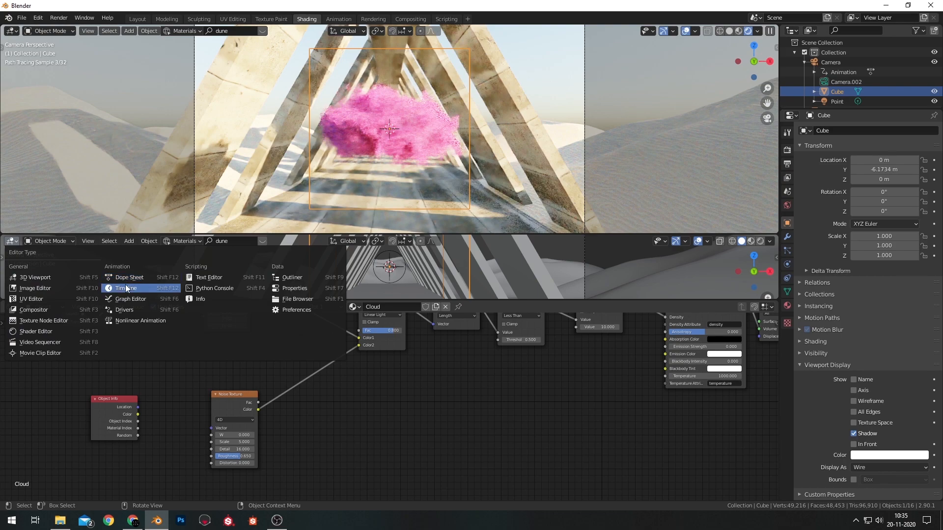
pyautogui.click(126, 285)
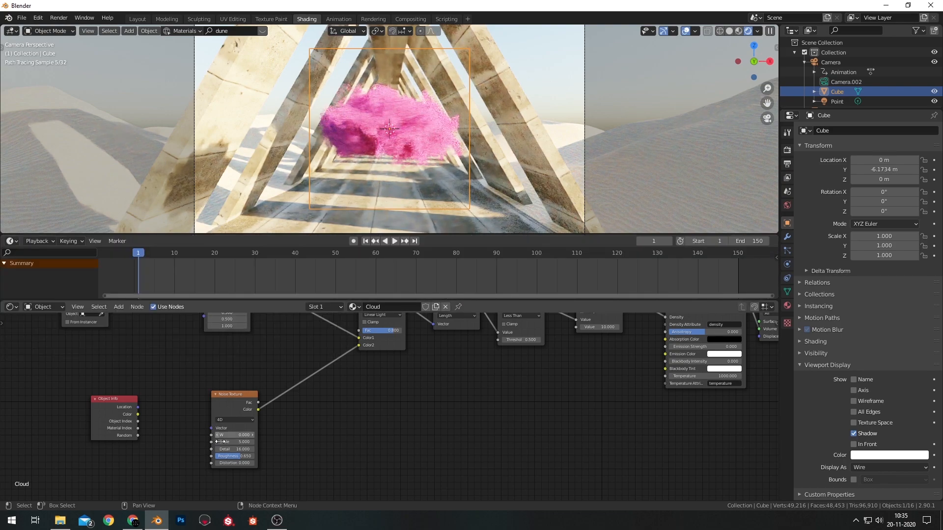
# Keyframe the Noise Texture's W value at 0 on frame 1 and at 1 on frame 150
pyautogui.press('i')
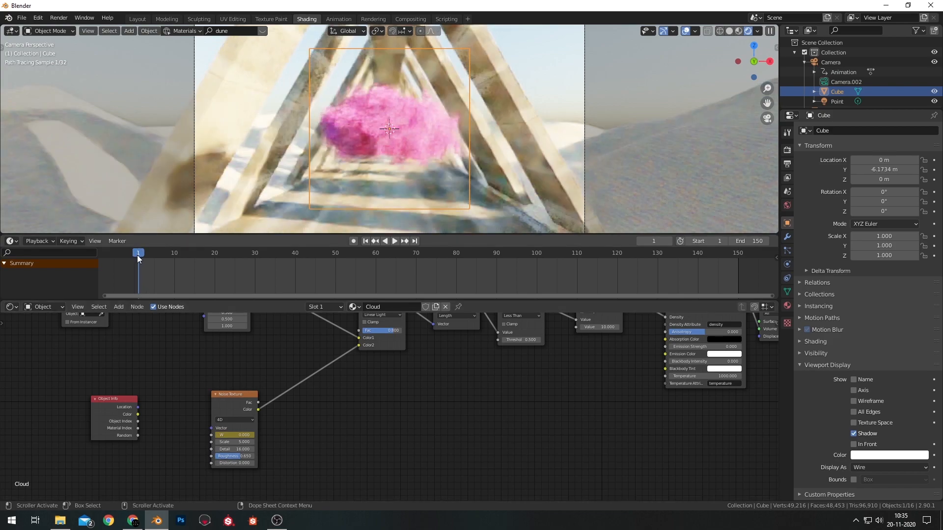
pyautogui.click(230, 397)
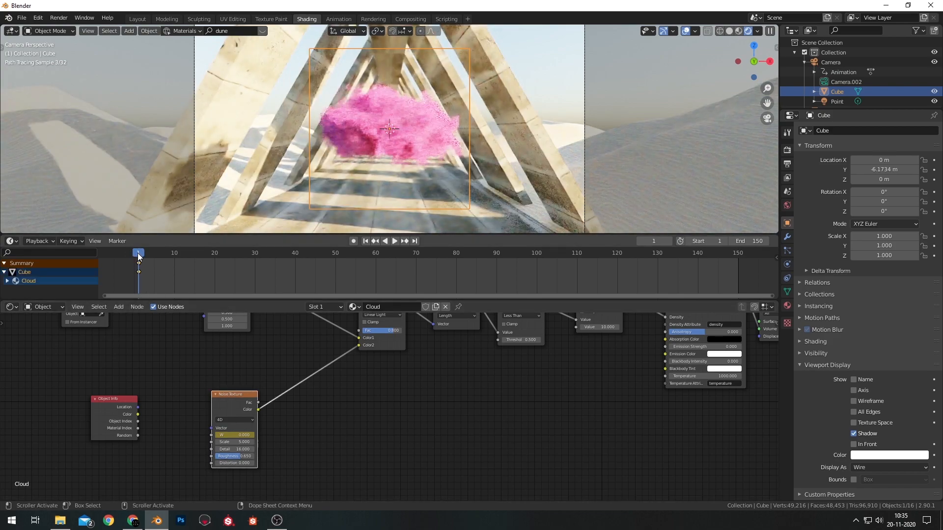
pyautogui.moveTo(138, 255); pyautogui.dragTo(738, 272)
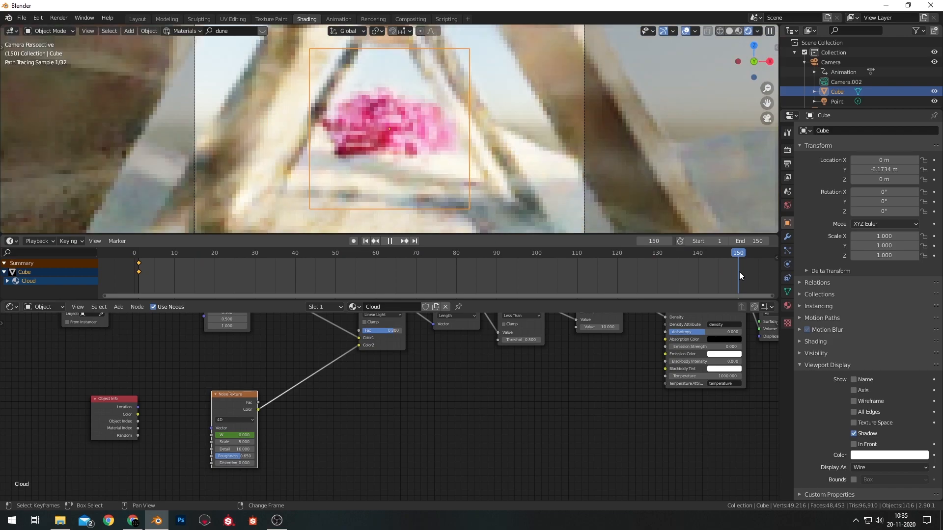
pyautogui.click(235, 435)
pyautogui.write('1')
pyautogui.press('Return')
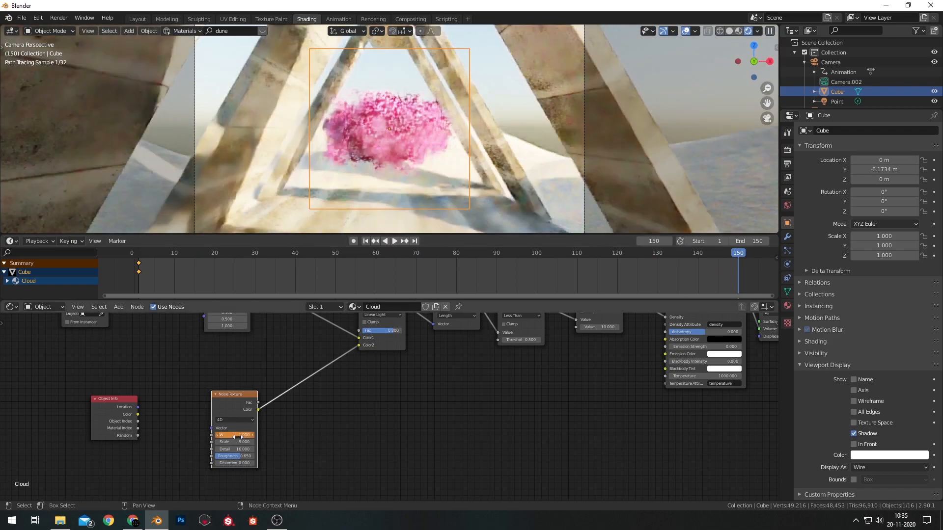
pyautogui.press('i')
# Select both W keyframes of the Cloud material and set their interpolation to Linear
pyautogui.press('b')
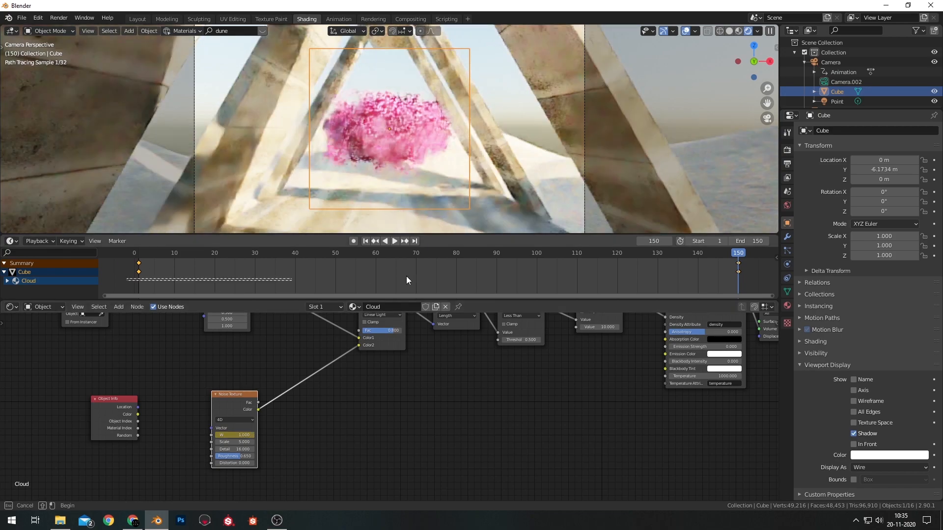
pyautogui.moveTo(405, 276); pyautogui.dragTo(753, 252)
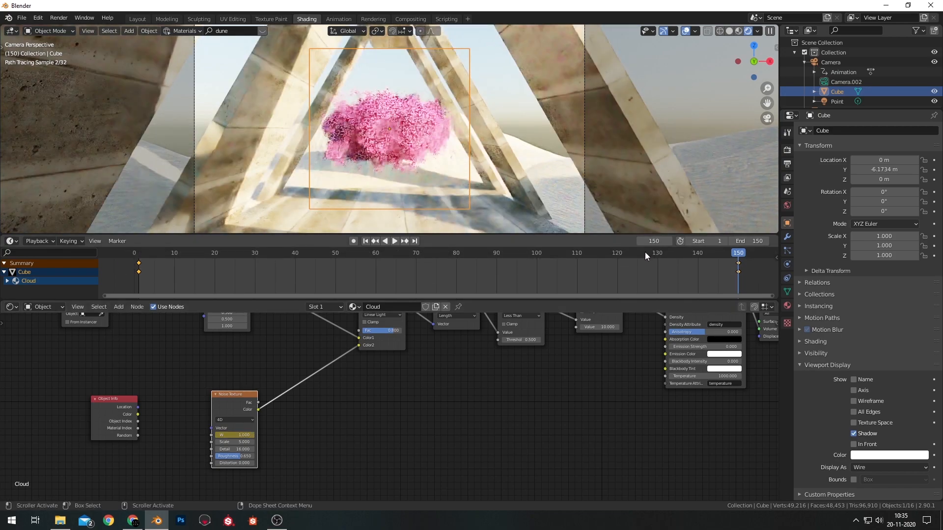
pyautogui.press('t')
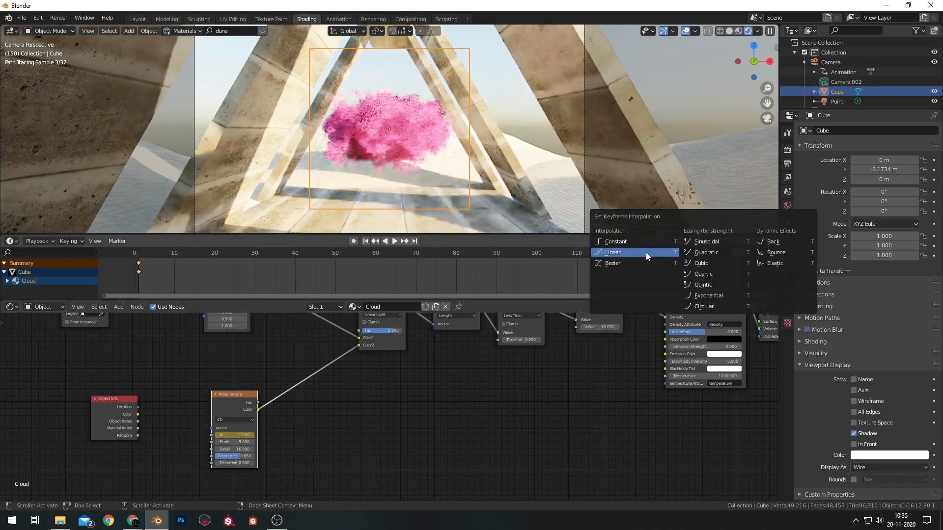
pyautogui.click(649, 251)
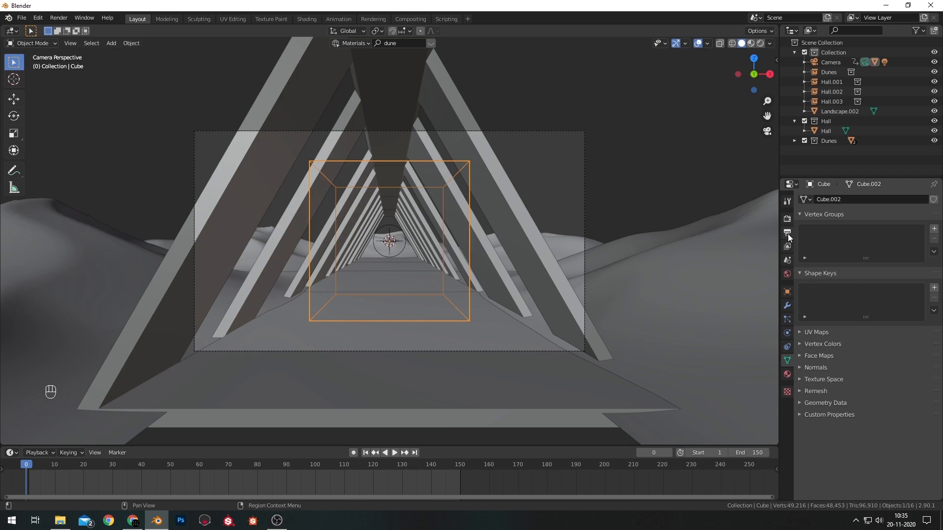
# Set the render tile size to 256 px in both X and Y in the render performance settings
pyautogui.click(787, 219)
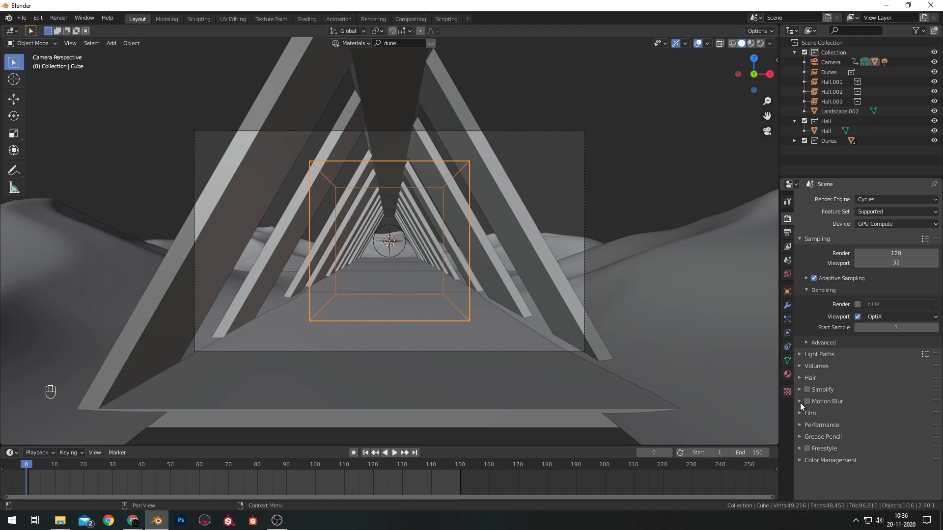
pyautogui.click(798, 425)
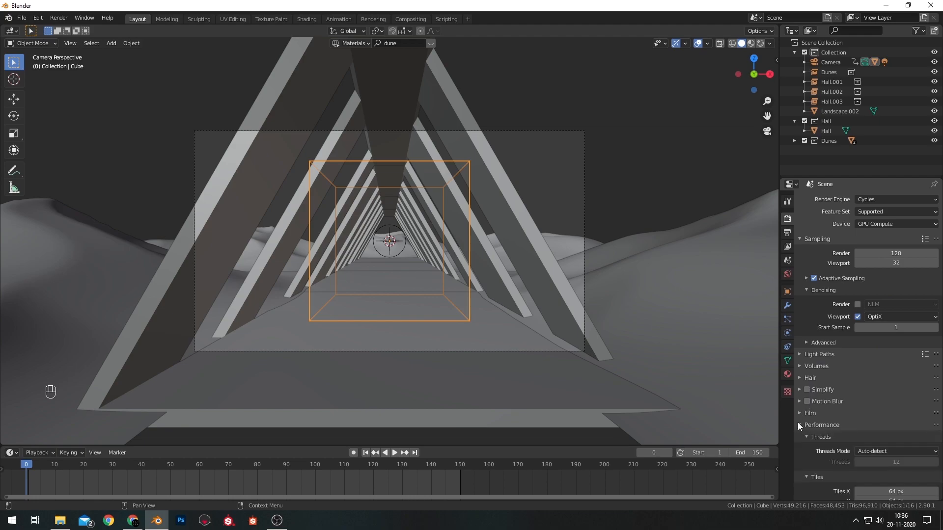
pyautogui.scroll(-6, 797, 422)
pyautogui.click(896, 334)
pyautogui.write('256')
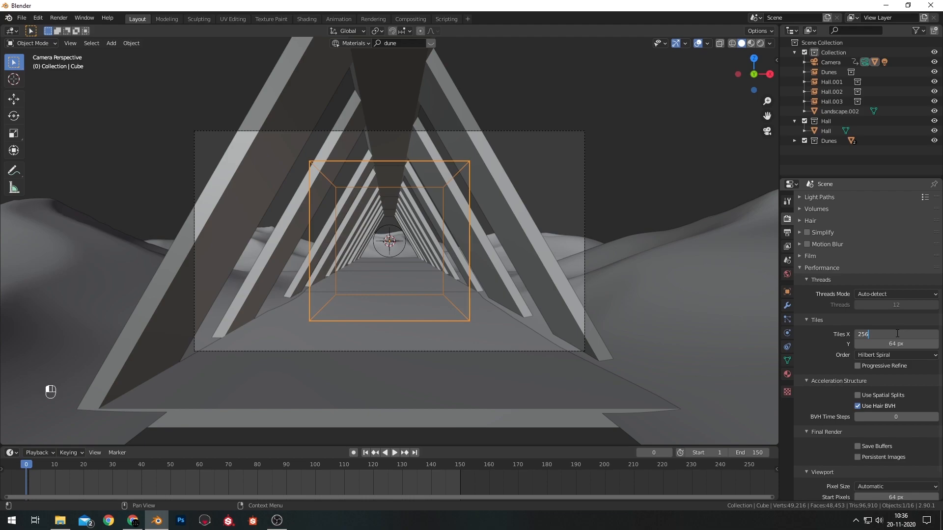
pyautogui.press('Tab')
pyautogui.write('256')
pyautogui.press('Return')
# Check the view transform and look in the scene's color management settings
pyautogui.scroll(-2, 829, 371)
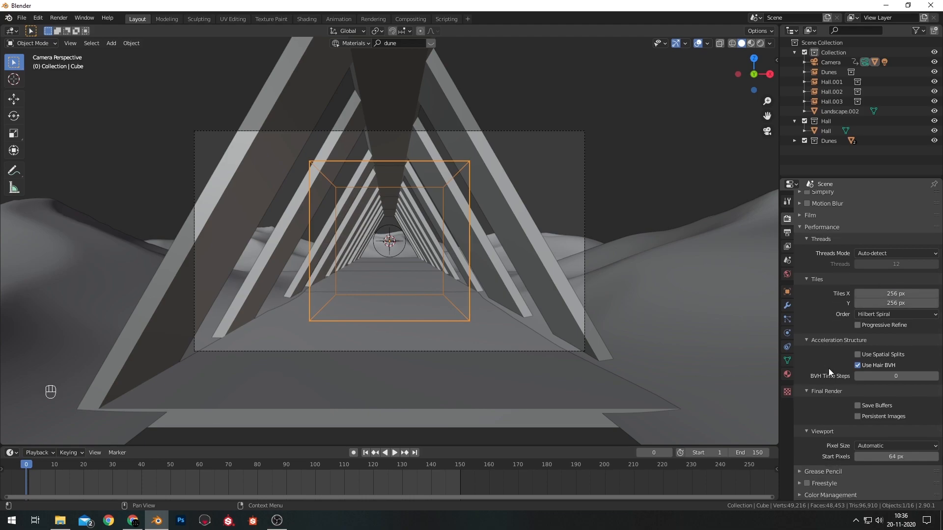
pyautogui.click(800, 495)
pyautogui.scroll(-4, 835, 383)
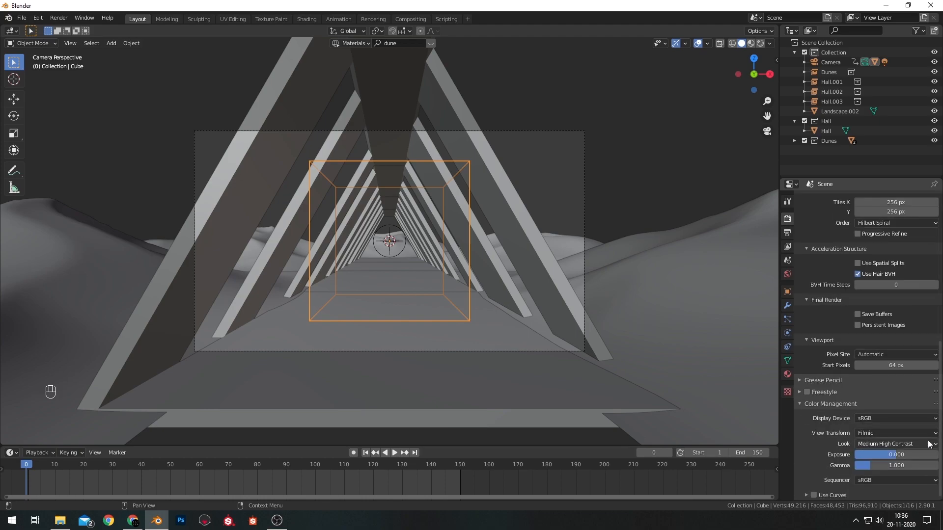
# Set the output frame rate to 30 fps and the output file format to FFmpeg video
pyautogui.click(789, 233)
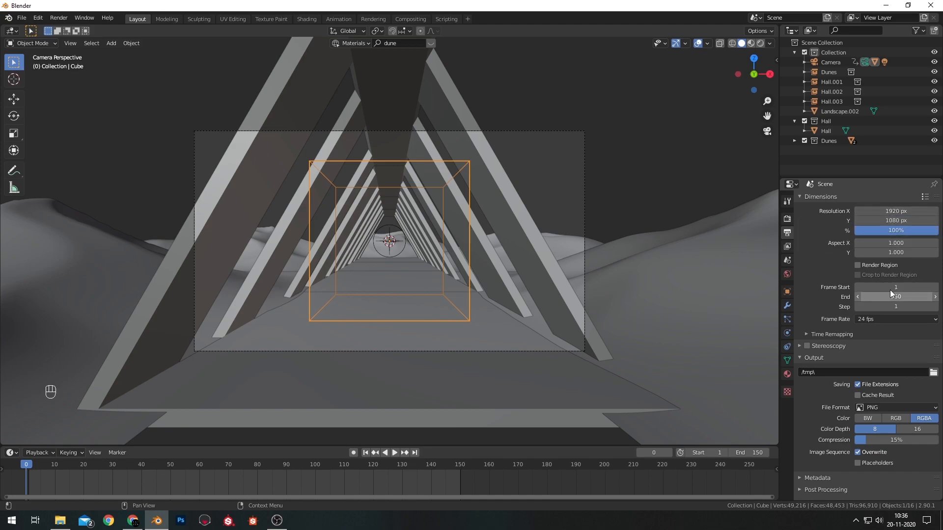
pyautogui.click(892, 320)
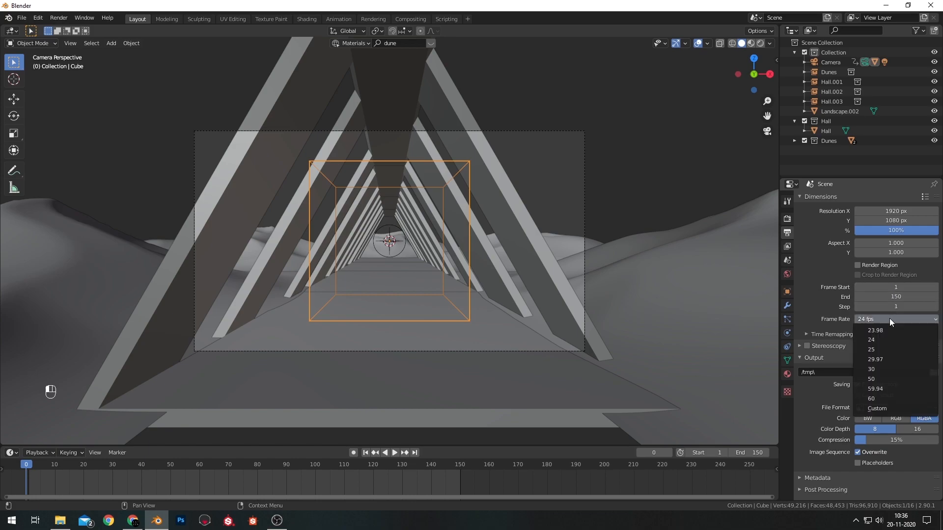
pyautogui.click(895, 371)
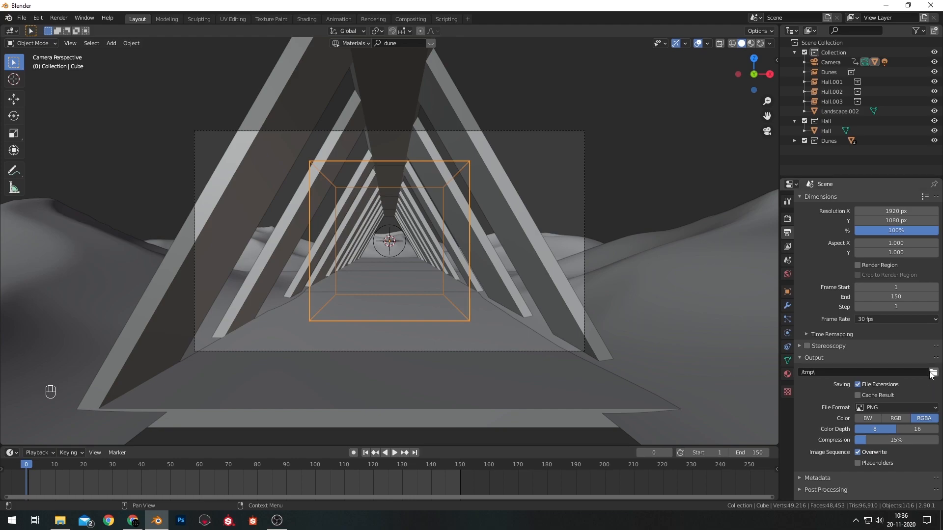
pyautogui.click(928, 409)
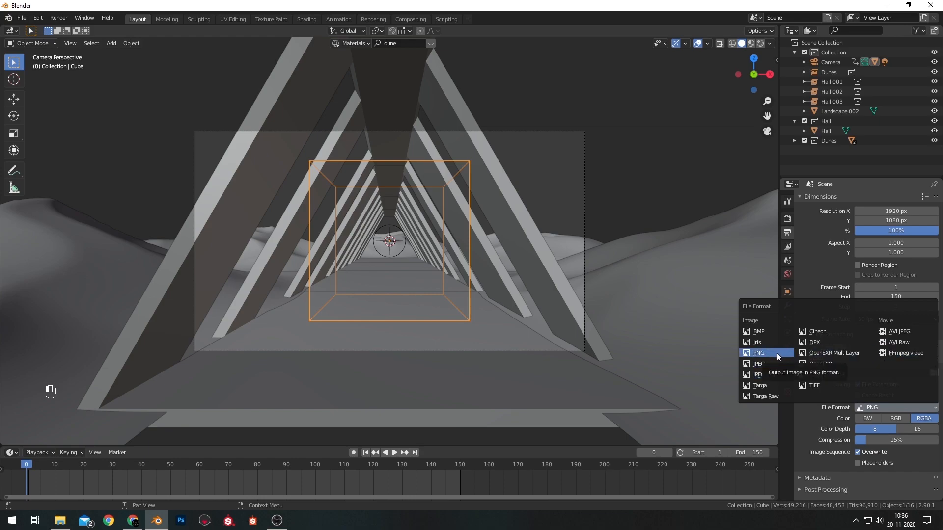
pyautogui.click(875, 407)
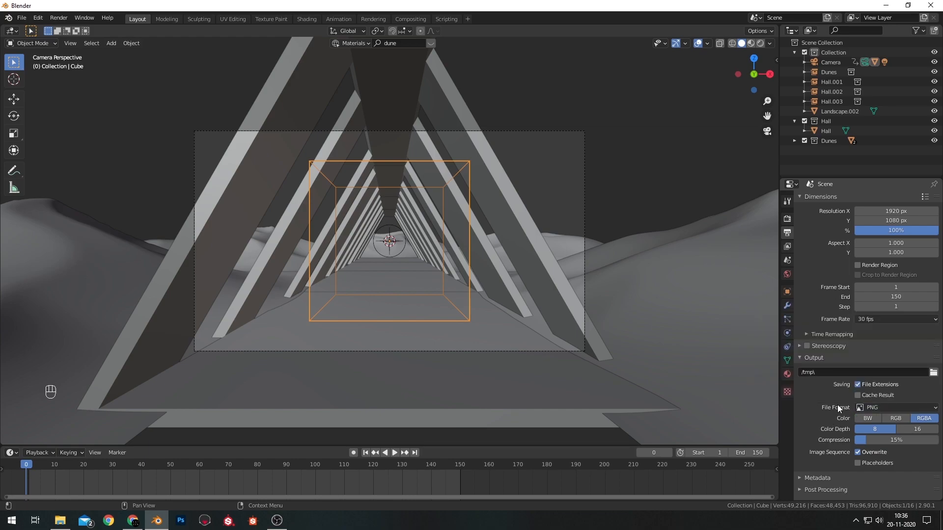
pyautogui.click(879, 408)
pyautogui.click(904, 352)
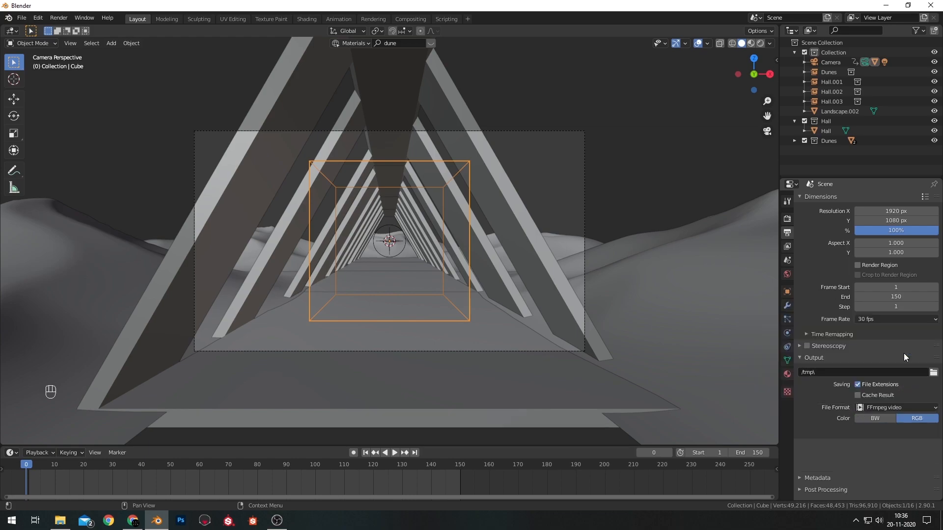
# Review the container and output quality choices in the FFmpeg encoding settings, including MPEG-4
pyautogui.click(821, 434)
pyautogui.scroll(-3, 838, 388)
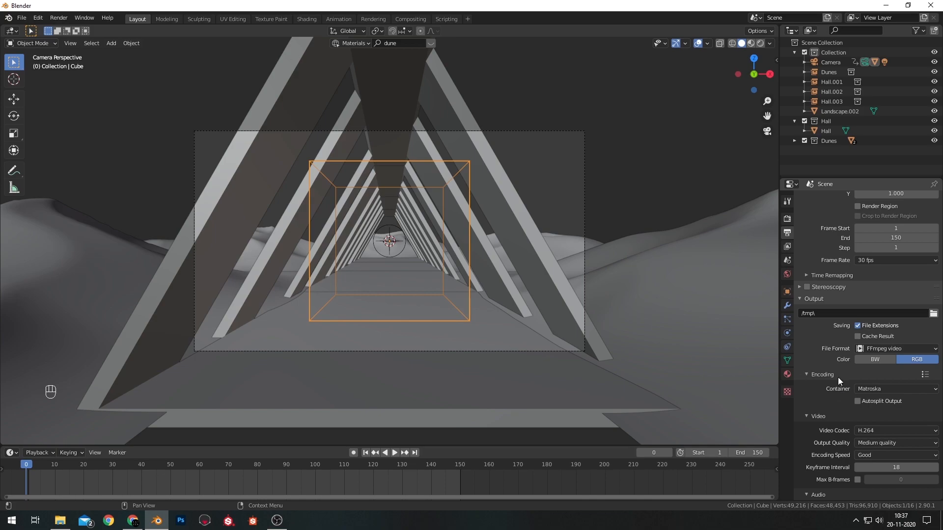
pyautogui.click(871, 386)
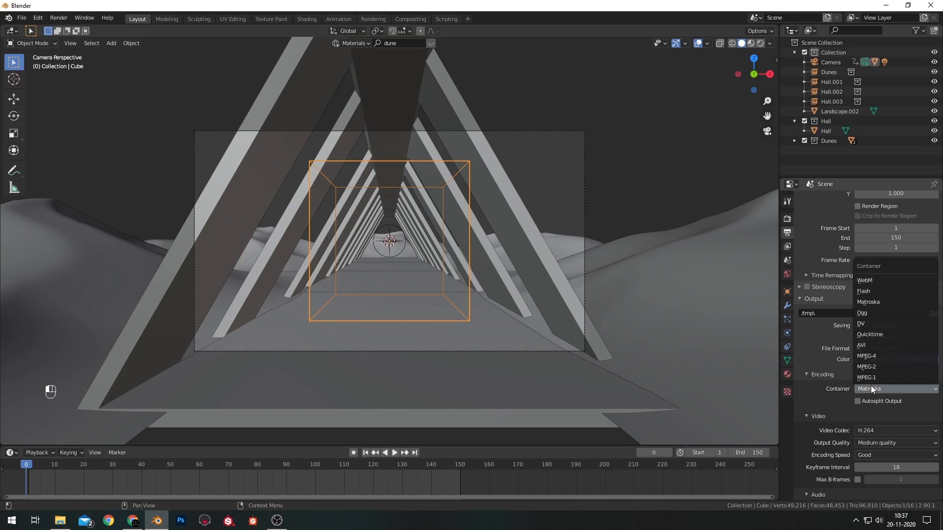
pyautogui.click(873, 355)
pyautogui.scroll(-2, 879, 368)
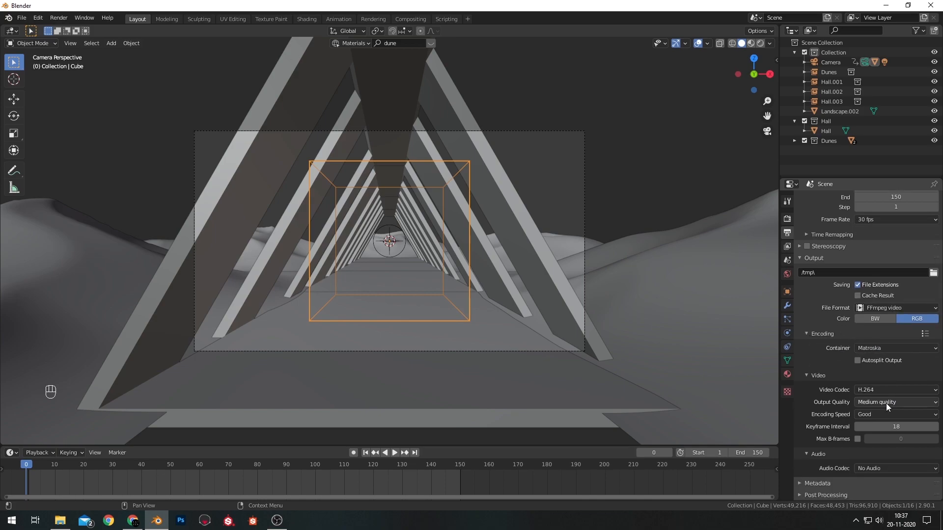
pyautogui.click(886, 403)
pyautogui.click(809, 373)
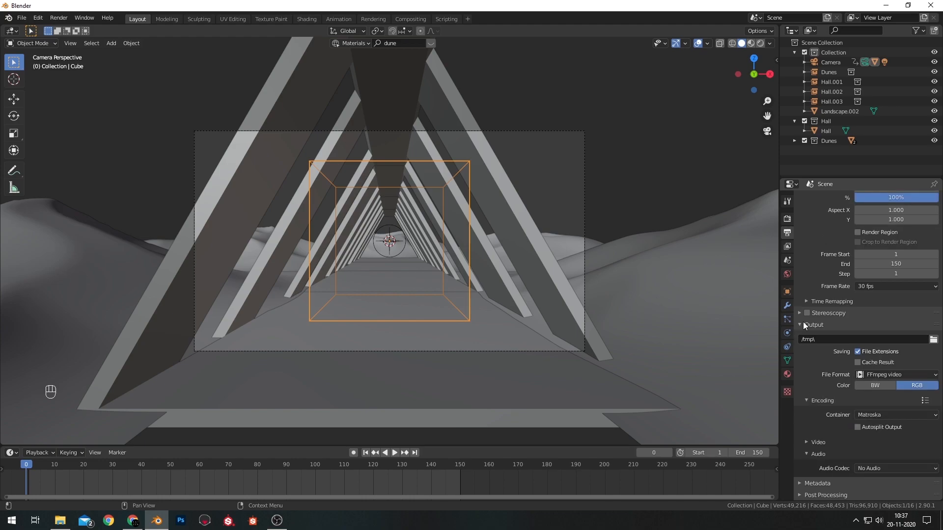
pyautogui.click(803, 322)
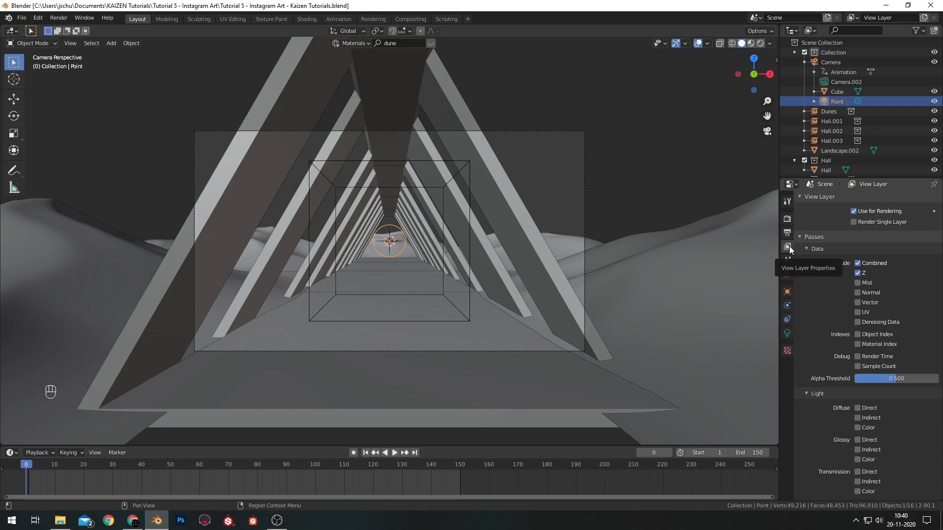
# Include the Denoising Data pass in the view layer and render the current frame as a still image
pyautogui.click(857, 322)
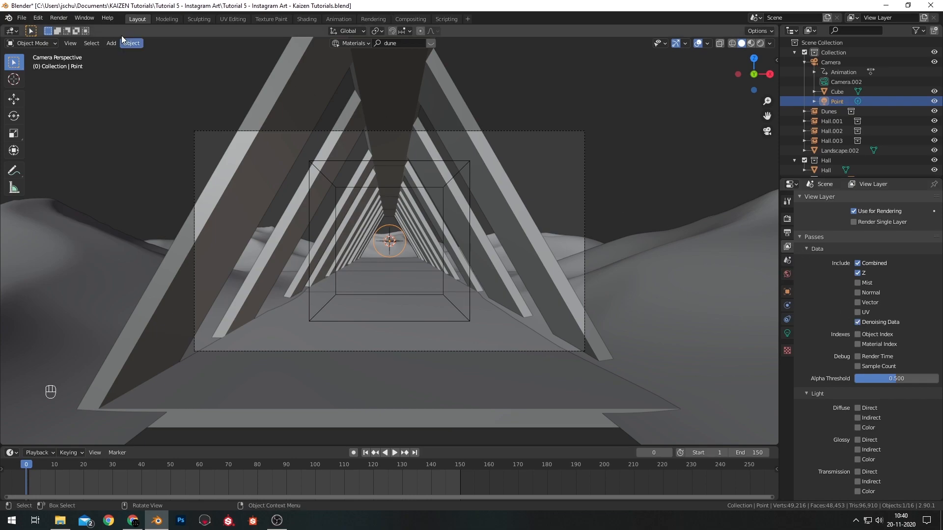
pyautogui.click(59, 18)
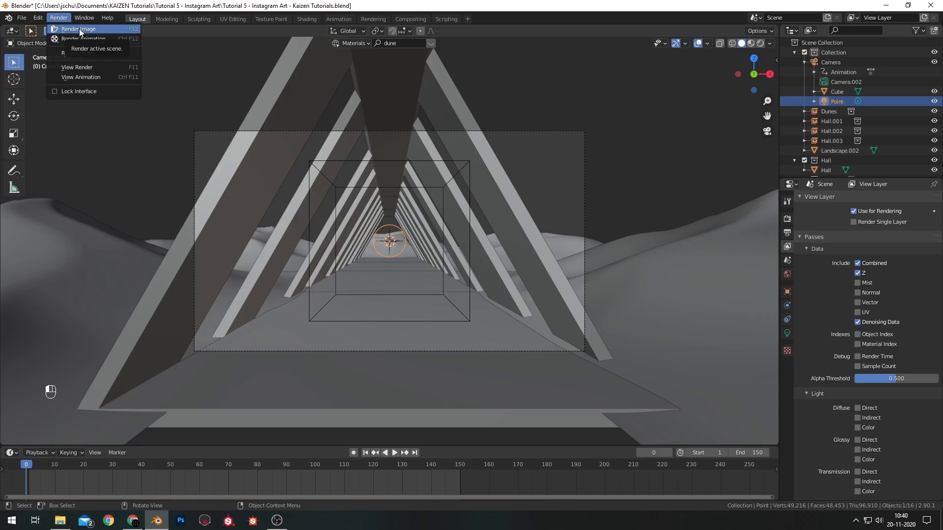
pyautogui.click(80, 30)
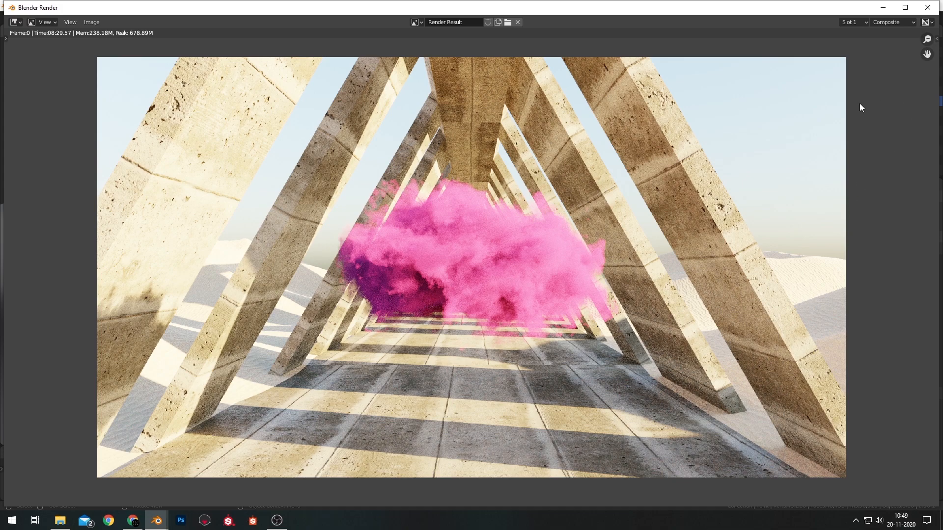
pyautogui.click(928, 10)
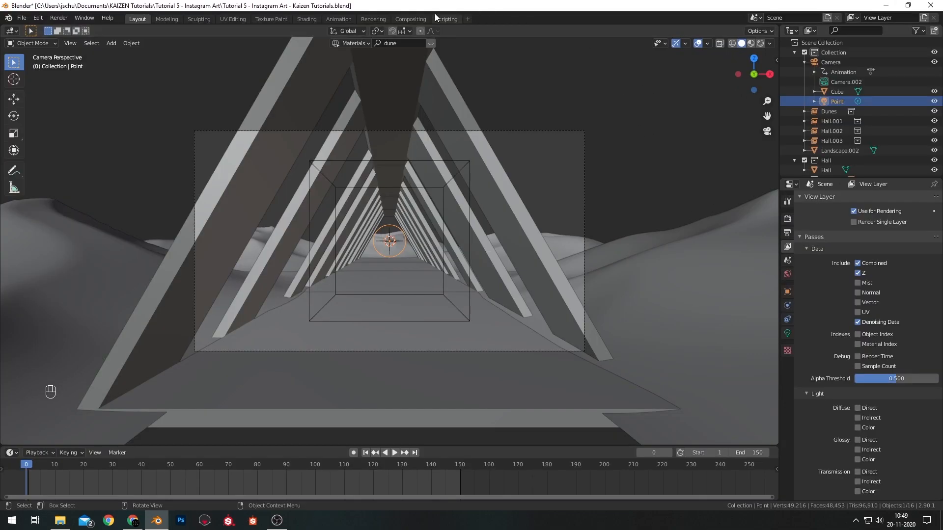
# Switch to the Compositing workspace and add a Viewer node below the Composite node
pyautogui.click(416, 19)
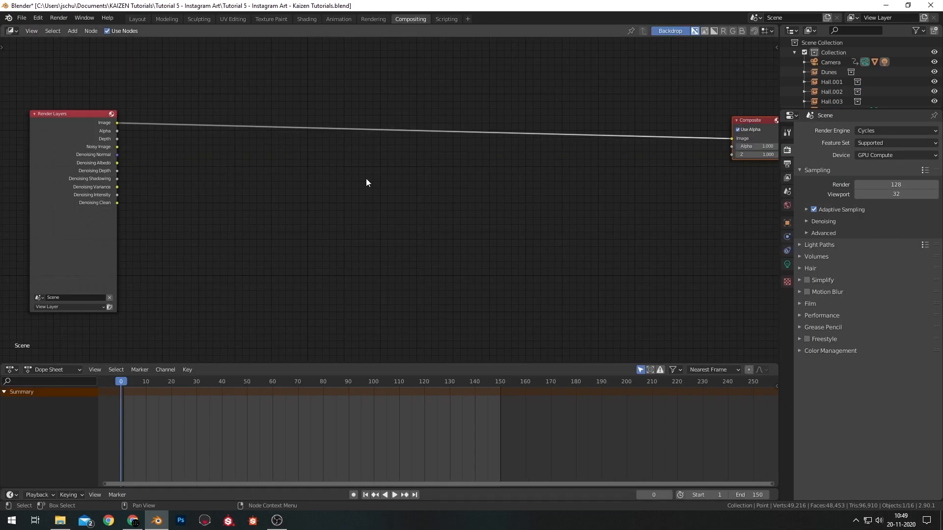
pyautogui.scroll(-1, 411, 124)
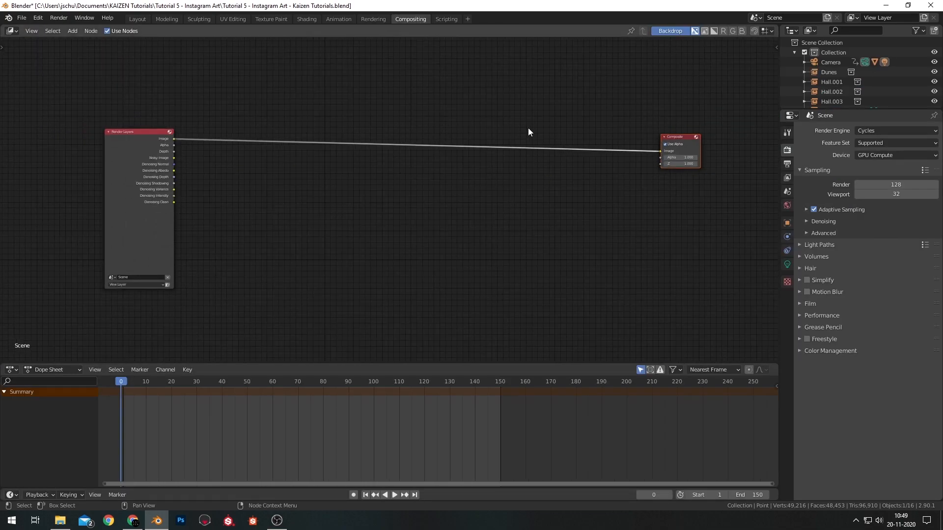
pyautogui.hotkey('shift', 'a')
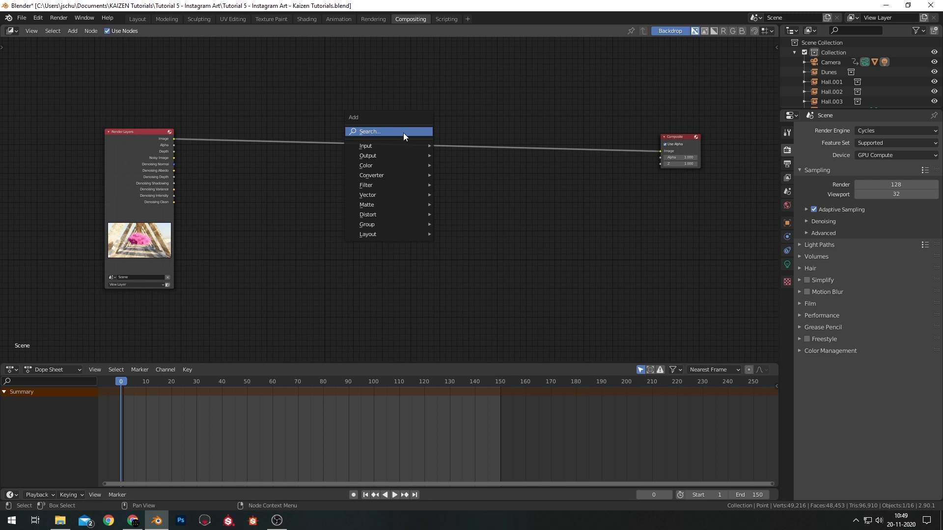
pyautogui.click(403, 132)
pyautogui.write('viewer')
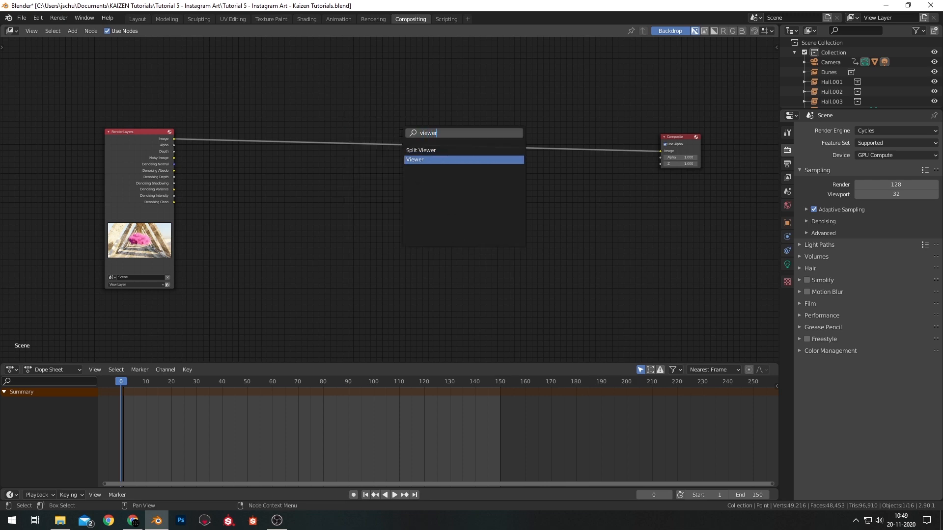
pyautogui.press('Return')
pyautogui.click(675, 184)
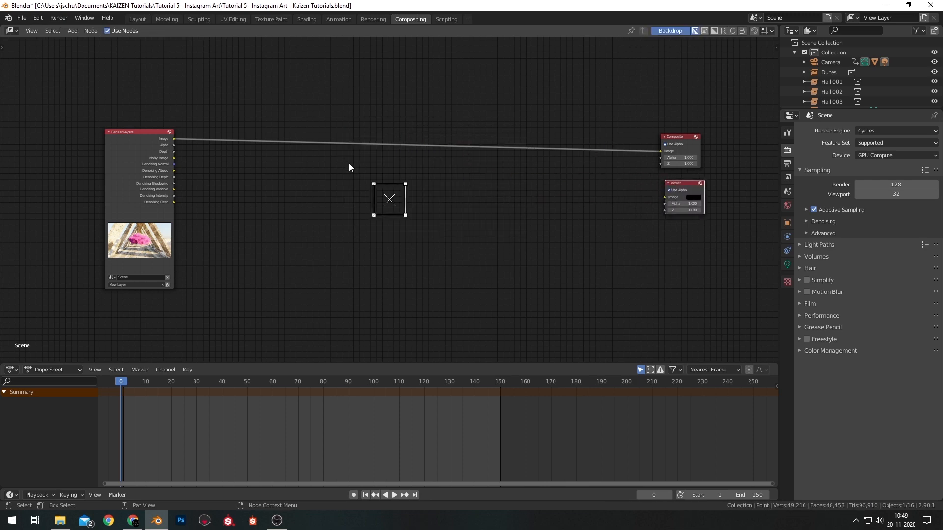
# Link the Render Layers Image output to the Viewer and run the Composite and Viewer links through a shared reroute point
pyautogui.moveTo(173, 139); pyautogui.dragTo(665, 197)
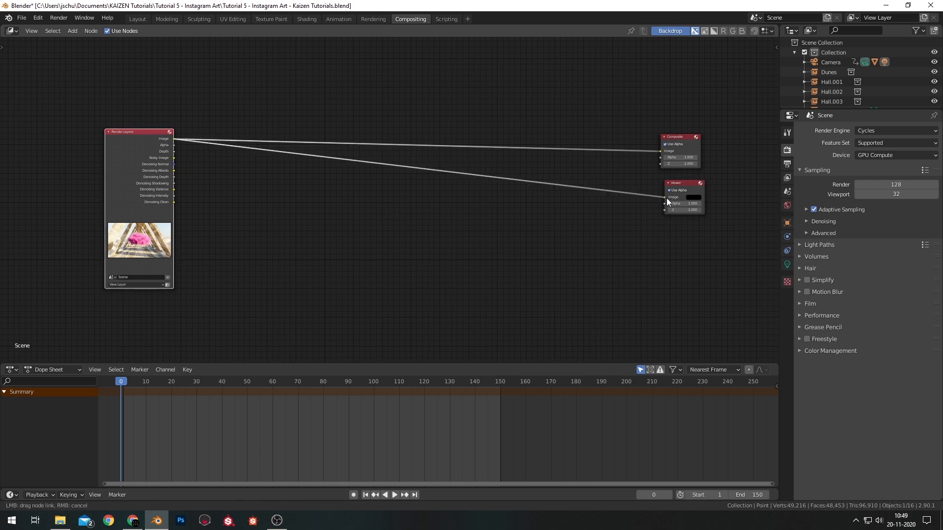
pyautogui.keyDown('shift'); pyautogui.moveTo(608, 92); pyautogui.dragTo(595, 257, button='right'); pyautogui.keyUp('shift')
pyautogui.scroll(-2, 657, 146)
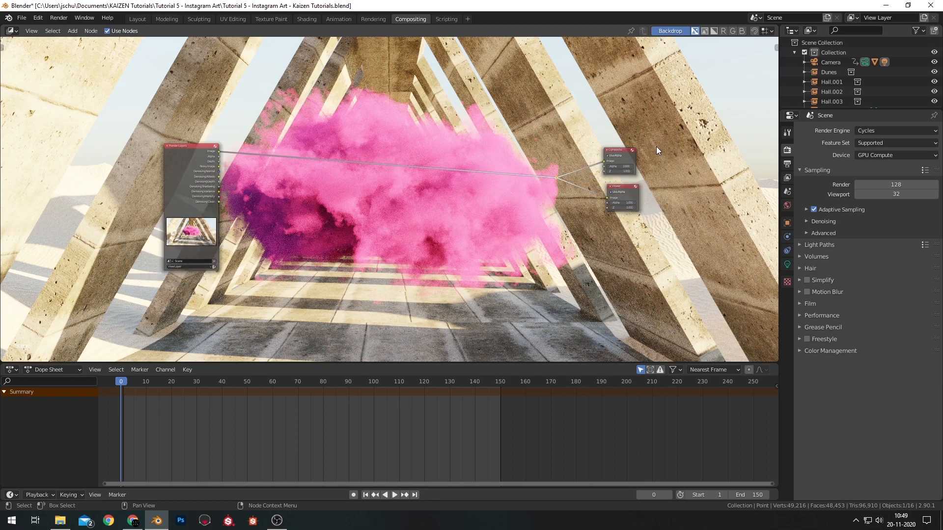
# Spread the nodes clear of the backdrop image, with Render Layers on one side and the reroute, Composite and Viewer on the other
pyautogui.press('v')
pyautogui.press('v')
pyautogui.press('v')
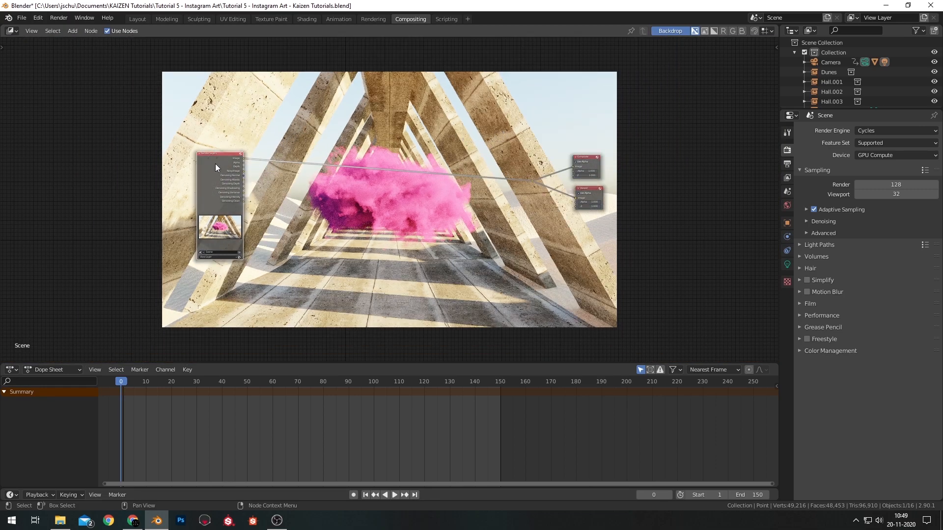
pyautogui.moveTo(215, 164); pyautogui.dragTo(98, 126)
pyautogui.moveTo(466, 106); pyautogui.dragTo(606, 224)
pyautogui.moveTo(579, 187); pyautogui.dragTo(708, 134)
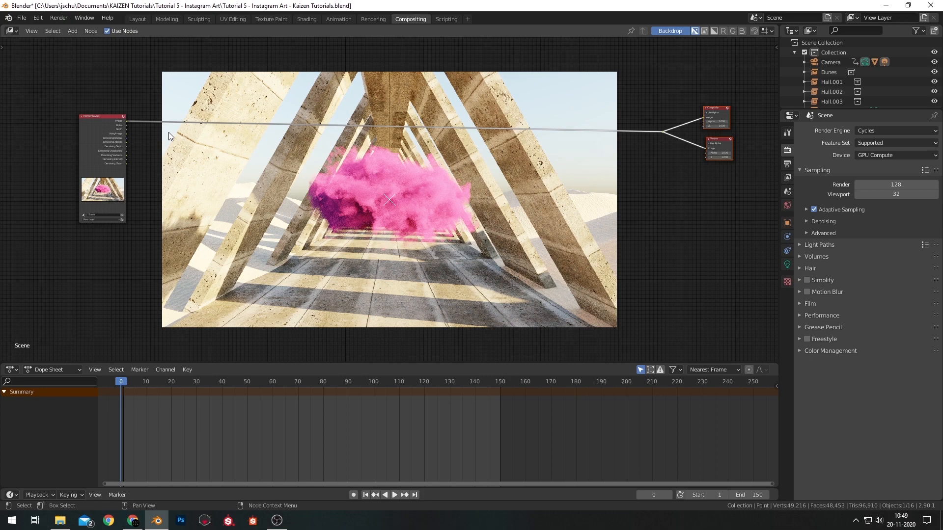
# Insert a Denoise node into the image link directly after Render Layers
pyautogui.hotkey('shift', 'a')
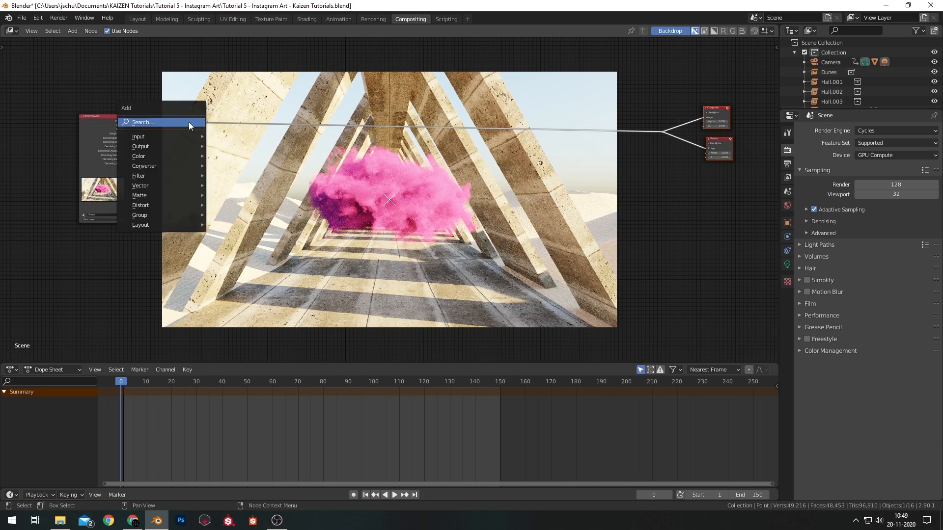
pyautogui.click(188, 122)
pyautogui.write('denoi')
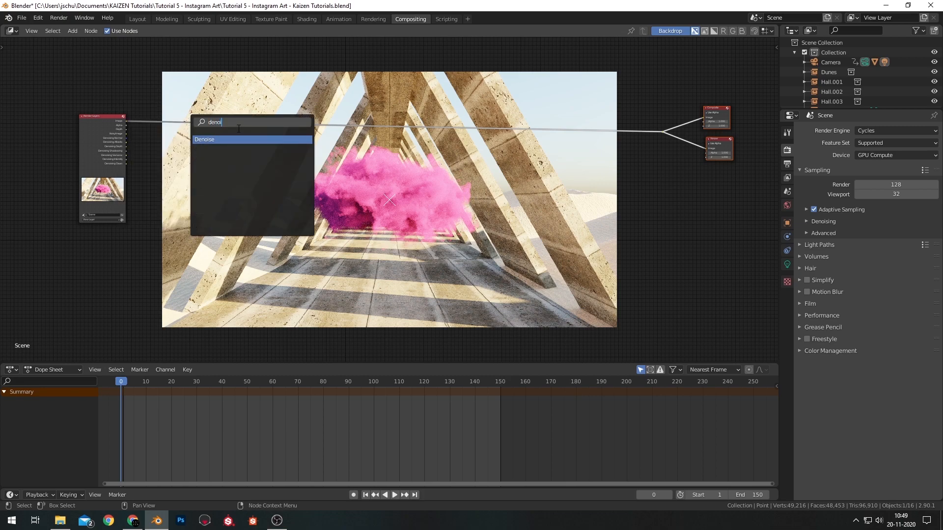
pyautogui.press('Return')
pyautogui.click(214, 118)
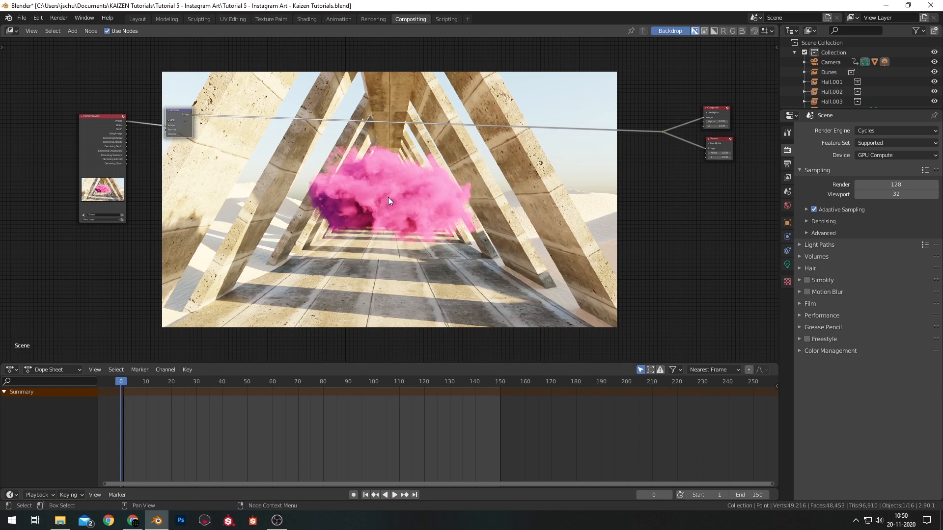
# Examine the denoised pink cloud and concrete beams up close in the compositor backdrop
pyautogui.scroll(2, 411, 204)
pyautogui.scroll(-2, 410, 205)
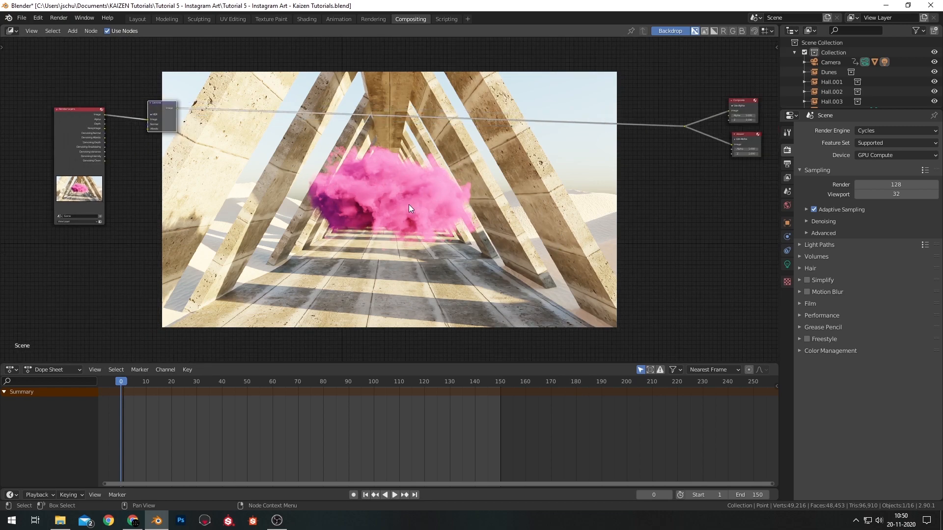
pyautogui.hotkey('alt', 'v')
pyautogui.hotkey('alt', 'v')
pyautogui.hotkey('alt', 'v')
pyautogui.hotkey('alt', 'v')
pyautogui.hotkey('alt', 'v')
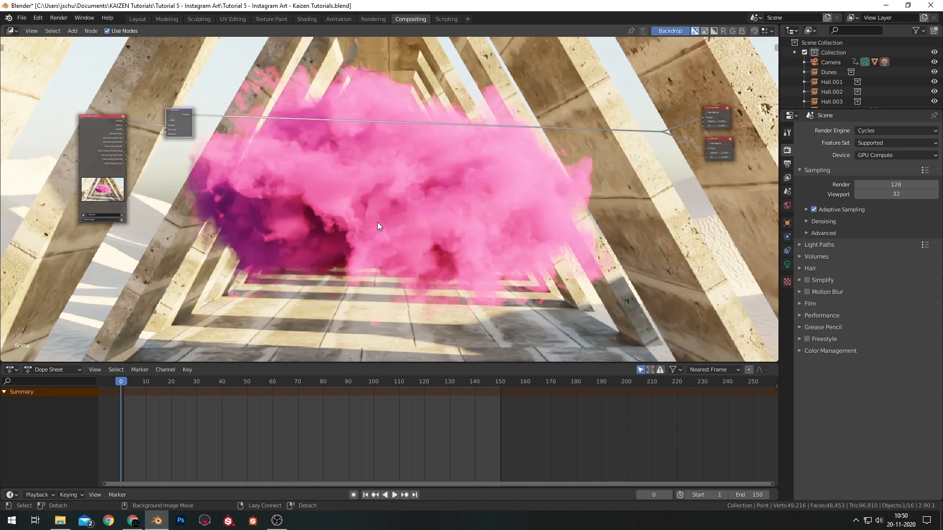
pyautogui.press('v')
pyautogui.press('v')
pyautogui.press('v')
pyautogui.press('v')
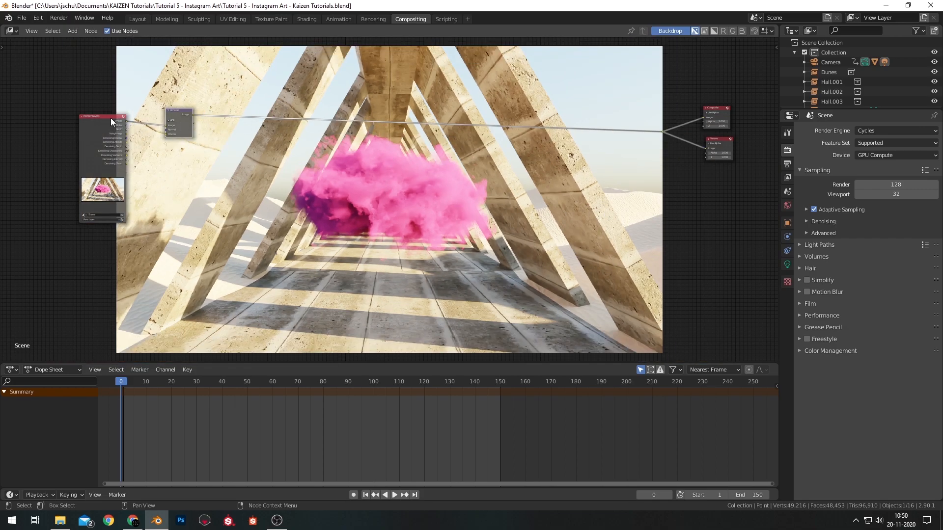
# Insert a Mix node directly after Denoise and link the Render Layers Noisy Image output to its second Image input
pyautogui.moveTo(110, 118); pyautogui.dragTo(87, 141)
pyautogui.hotkey('shift', 'a')
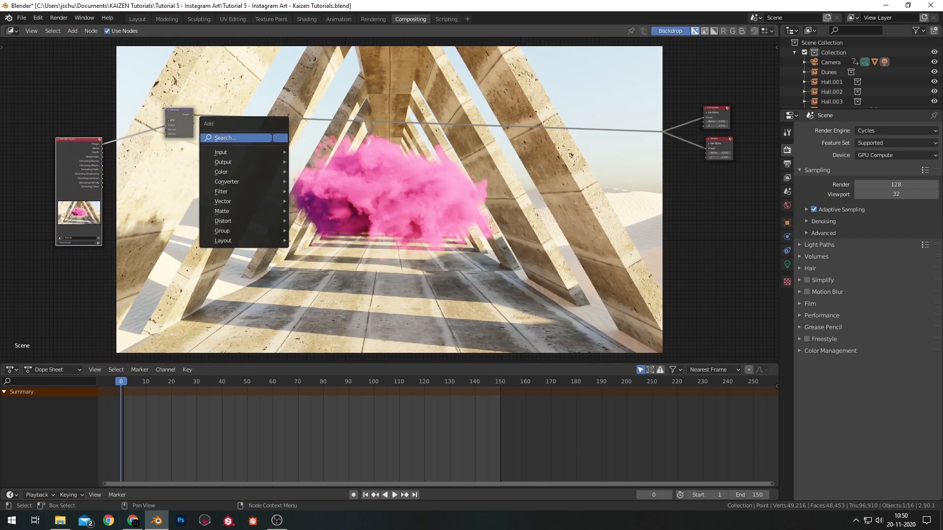
pyautogui.press('Escape')
pyautogui.hotkey('shift', 'a')
pyautogui.click(272, 138)
pyautogui.write('mix')
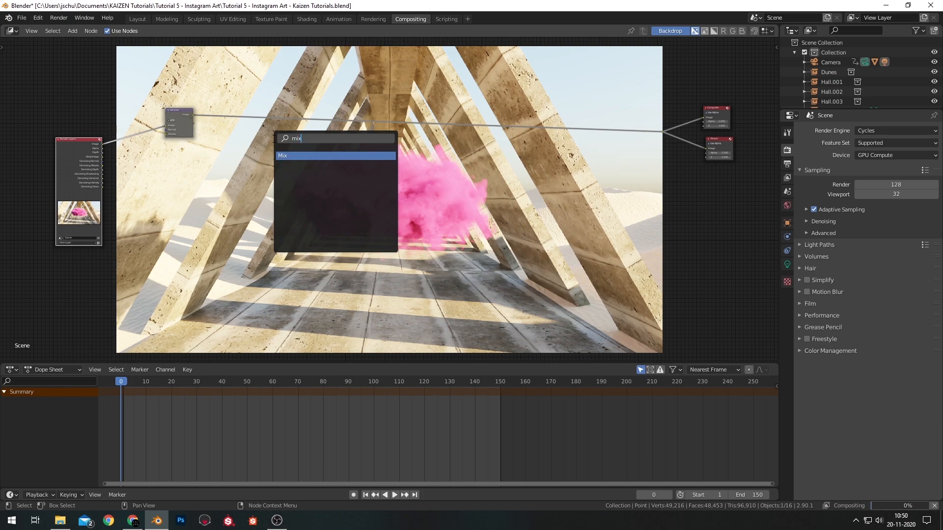
pyautogui.press('Return')
pyautogui.click(221, 118)
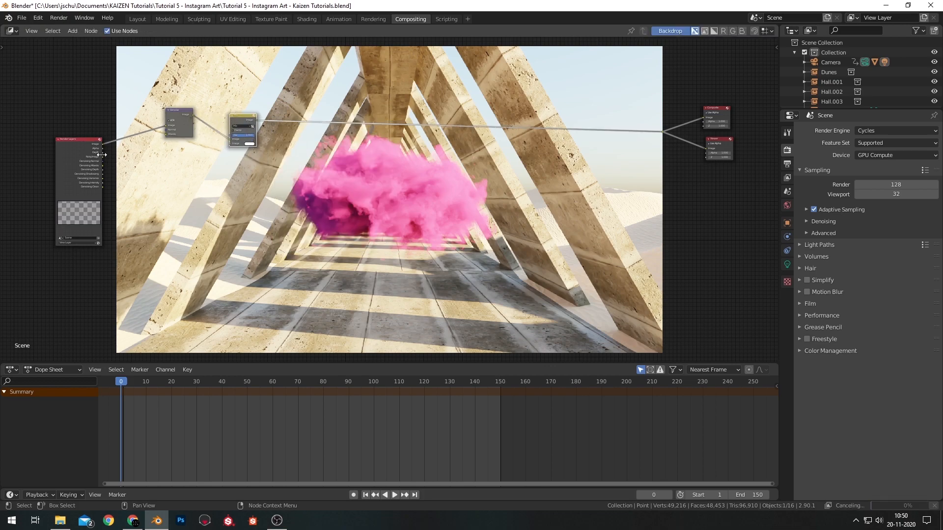
pyautogui.moveTo(102, 156); pyautogui.dragTo(230, 142)
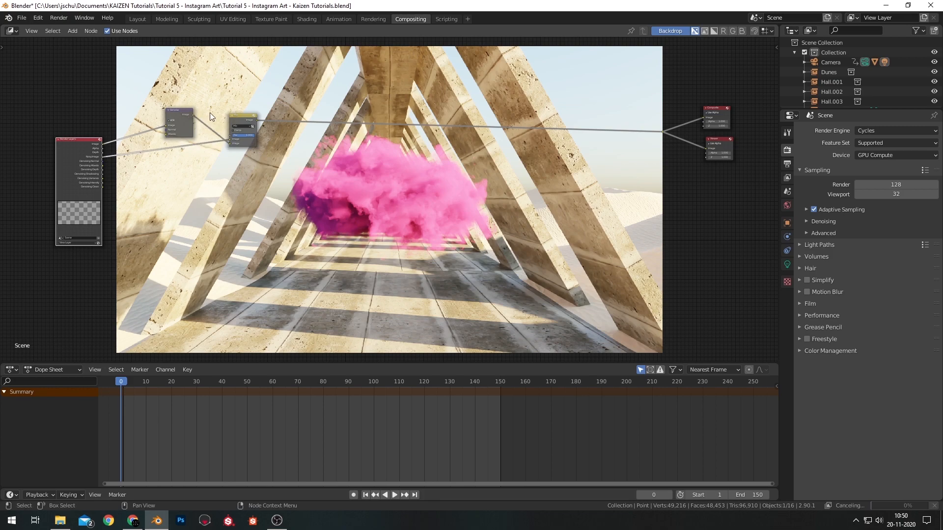
# Keep the node's blend mode on Mix, lower its factor and examine the pink cloud up close in the backdrop
pyautogui.click(244, 125)
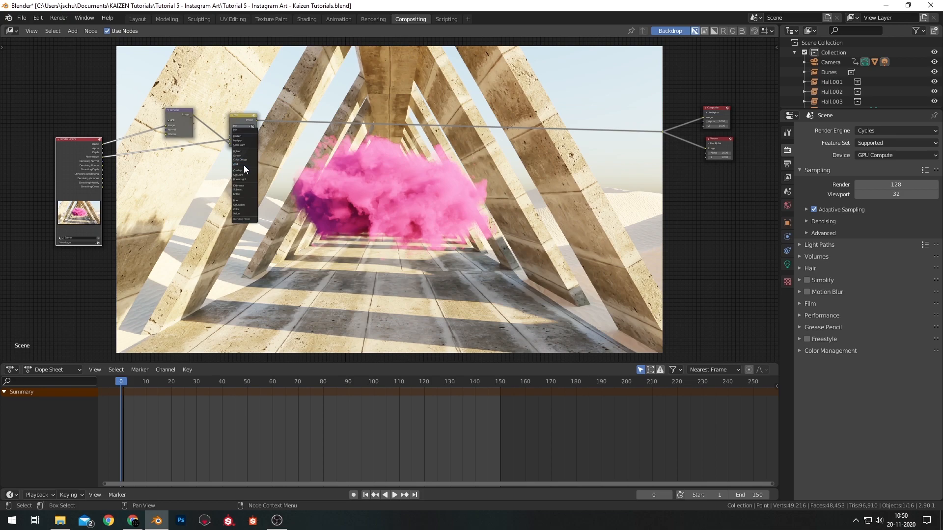
pyautogui.click(245, 130)
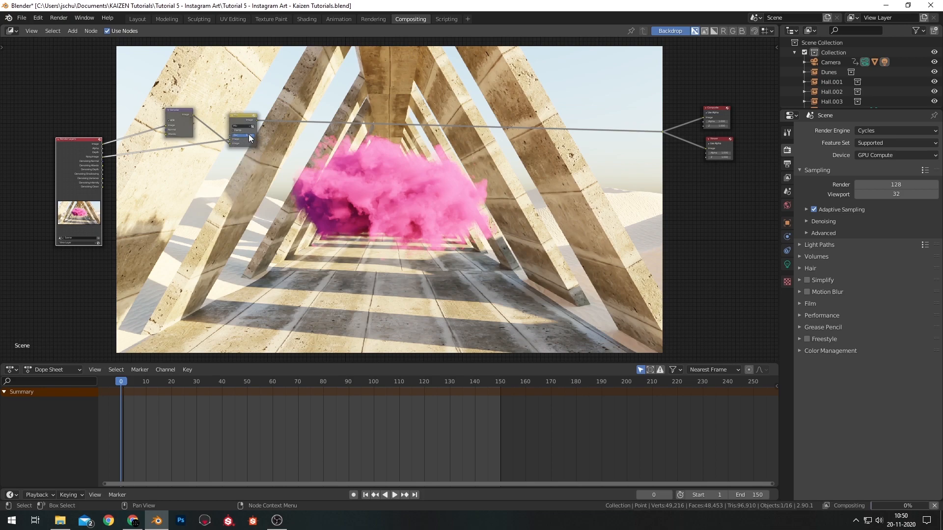
pyautogui.moveTo(248, 134); pyautogui.dragTo(244, 135)
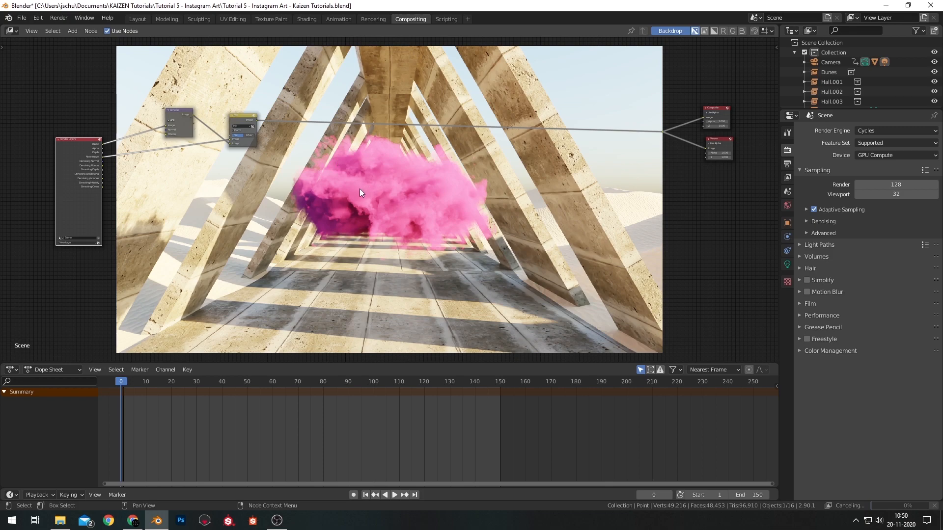
pyautogui.hotkey('alt', 'v')
pyautogui.hotkey('alt', 'v')
pyautogui.hotkey('alt', 'v')
pyautogui.hotkey('alt', 'v')
pyautogui.hotkey('alt', 'v')
pyautogui.hotkey('alt', 'v')
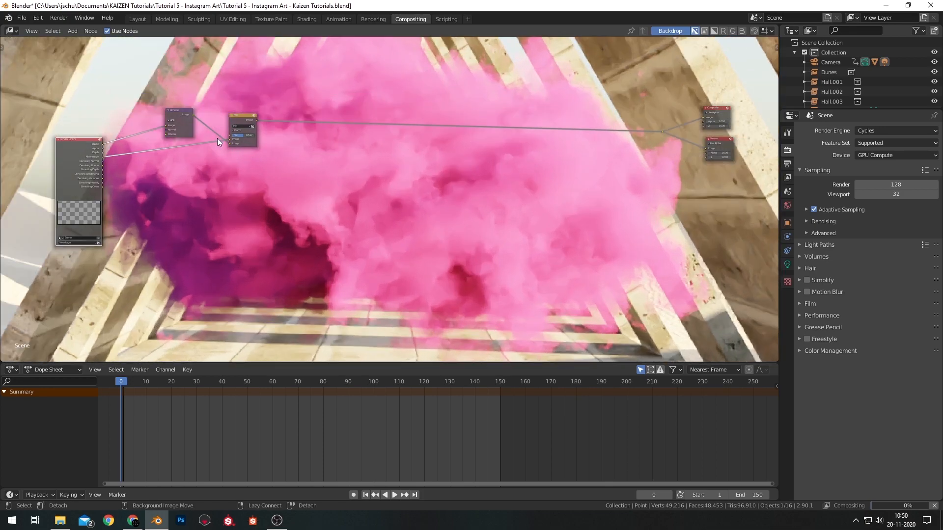
# Set the Mix node's factor to 0.75
pyautogui.click(251, 136)
pyautogui.press('BackSpace')
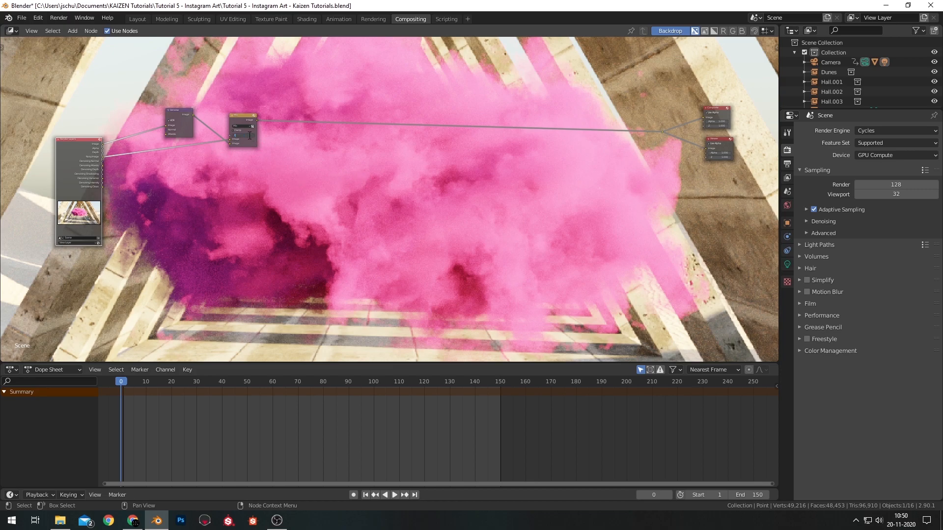
pyautogui.write('.75')
pyautogui.press('Return')
# Set the Mix node's factor to 0.6
pyautogui.click(249, 136)
pyautogui.write('.6')
pyautogui.press('Return')
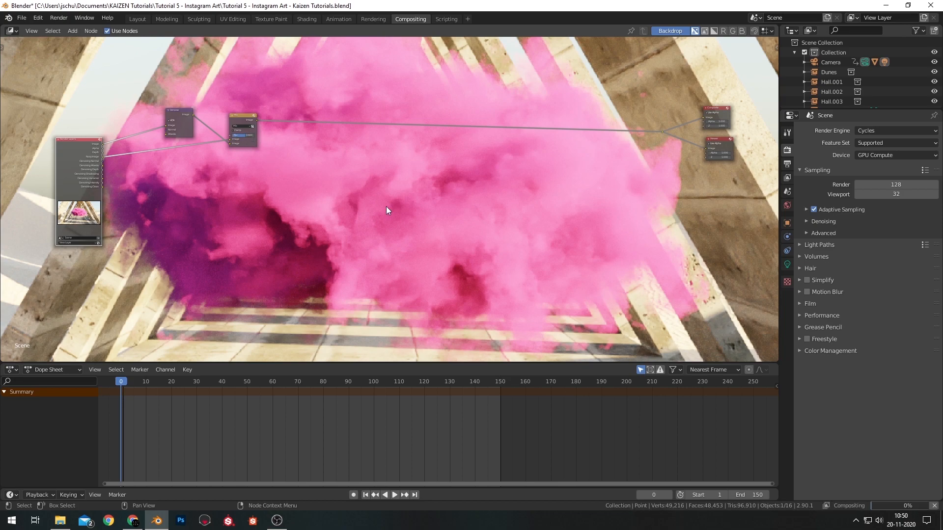
# Add a Glare node on the image link between the Mix node and the reroute point
pyautogui.scroll(-1, 357, 224)
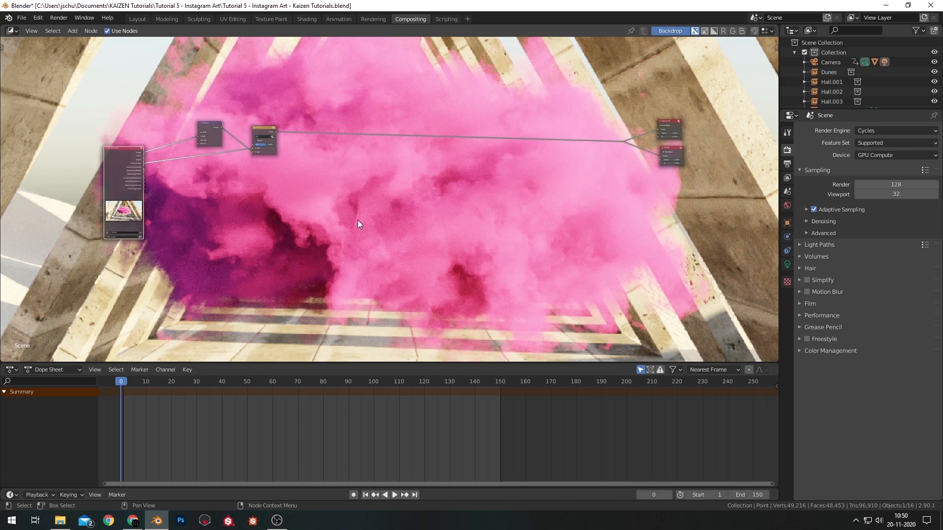
pyautogui.press('v')
pyautogui.press('v')
pyautogui.press('v')
pyautogui.press('v')
pyautogui.press('v')
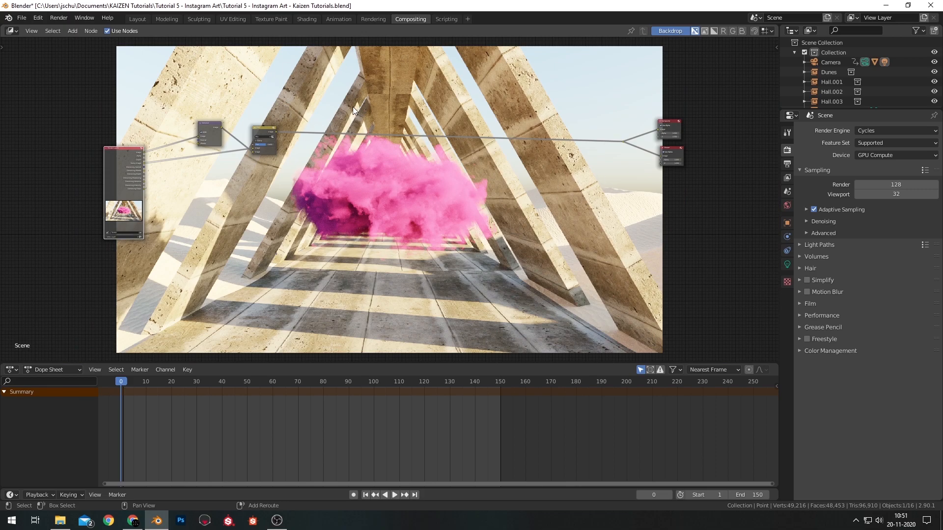
pyautogui.hotkey('shift', 'a')
pyautogui.write('glare')
pyautogui.press('Return')
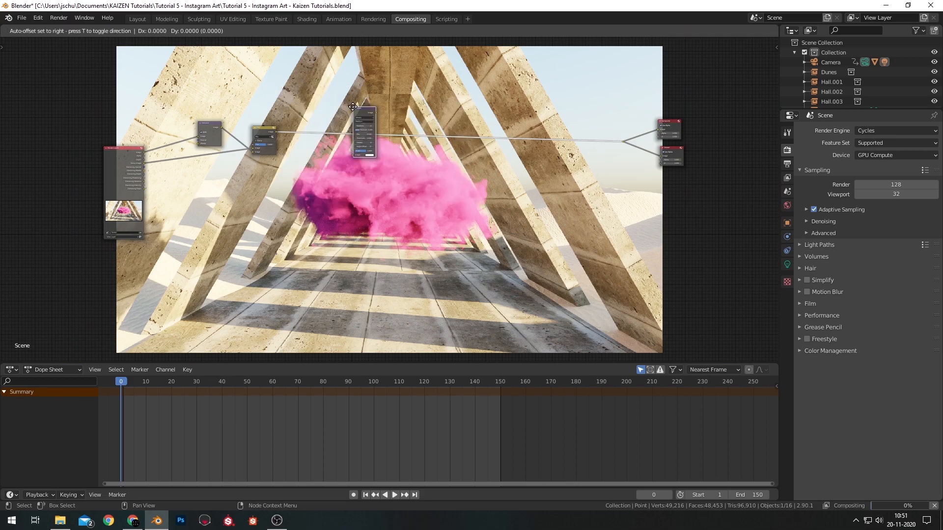
pyautogui.click(593, 110)
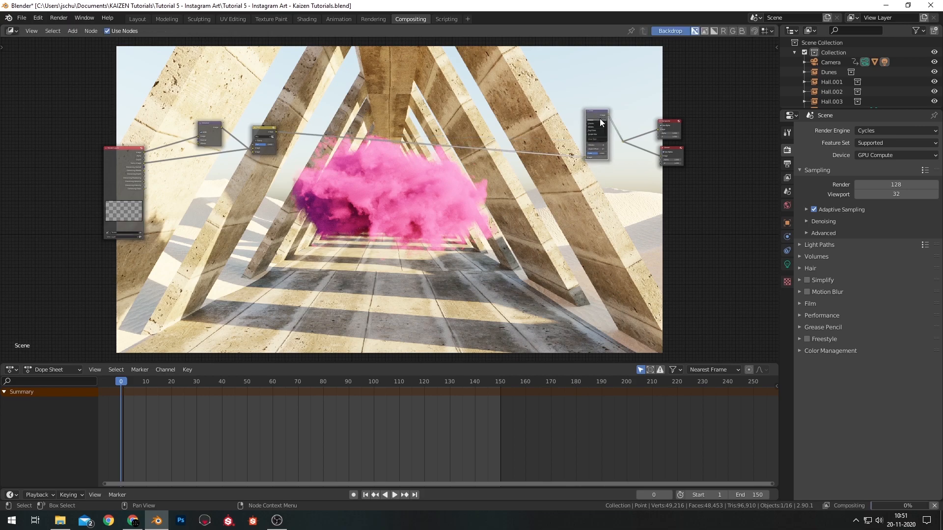
# Change the Glare type to Fog Glow and set its size to 6
pyautogui.scroll(2, 658, 89)
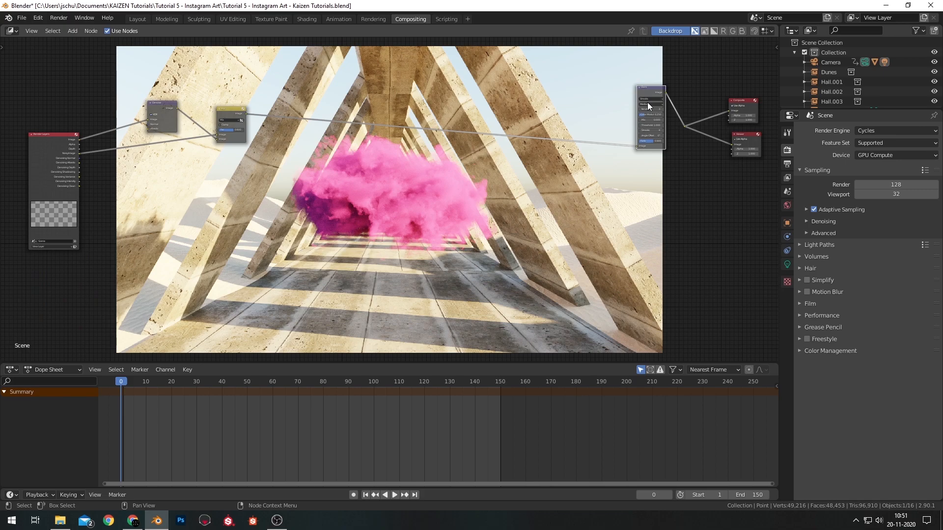
pyautogui.scroll(4, 673, 221)
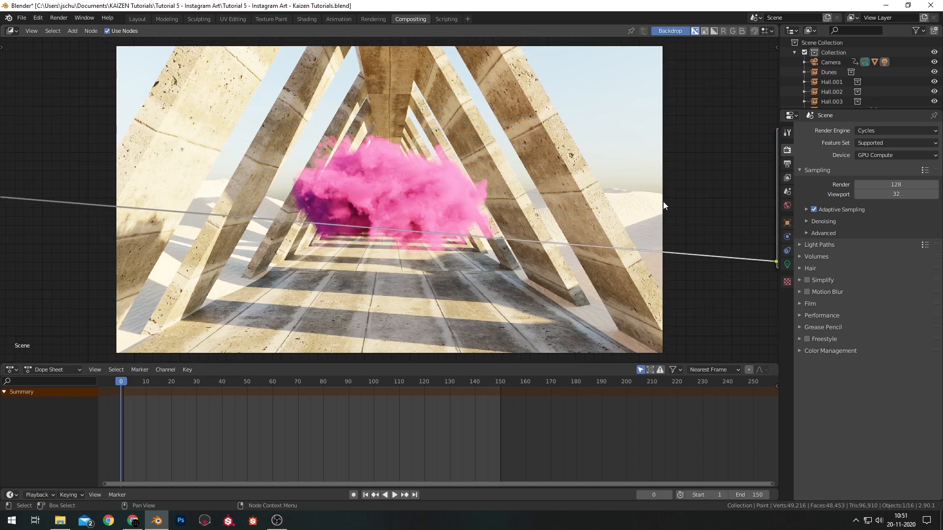
pyautogui.moveTo(601, 205); pyautogui.dragTo(552, 215, button='middle')
pyautogui.click(704, 178)
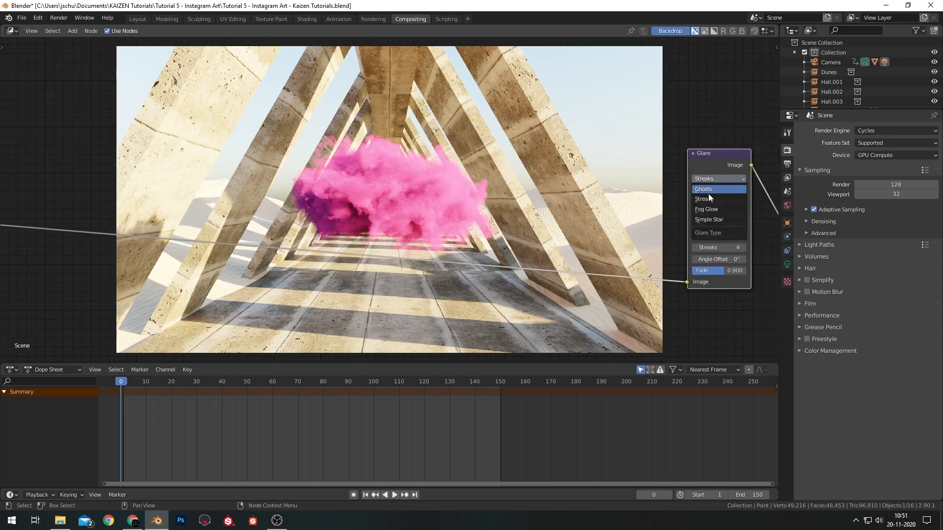
pyautogui.click(710, 208)
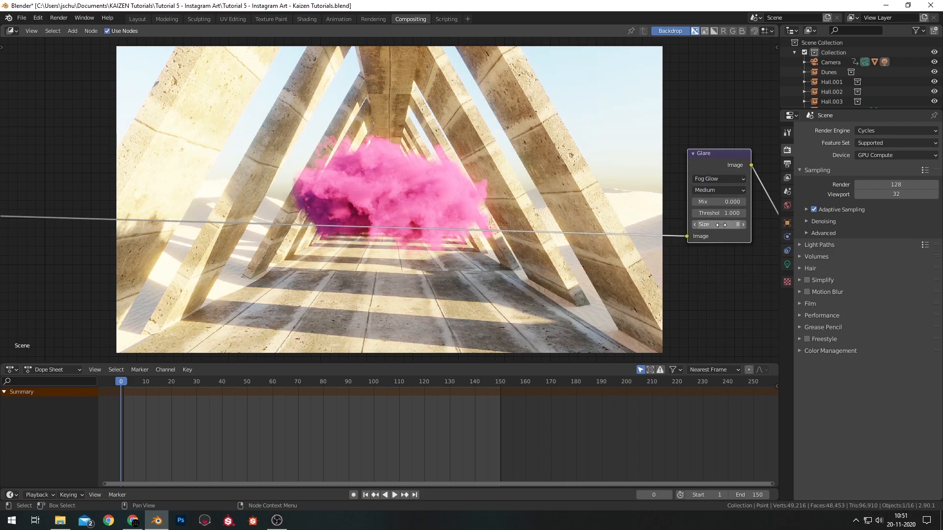
pyautogui.click(721, 225)
pyautogui.press('Return')
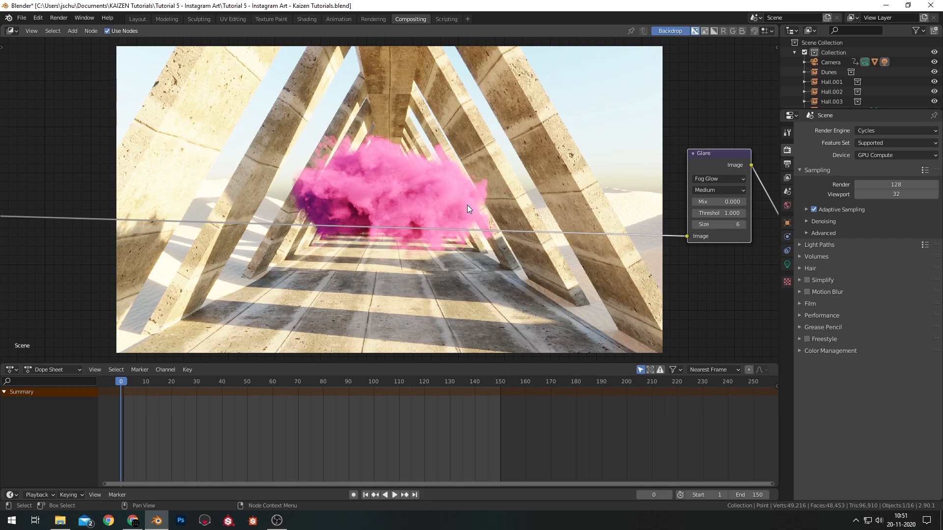
# Return to the Layout workspace and bring up the scene's render properties
pyautogui.scroll(-3, 458, 207)
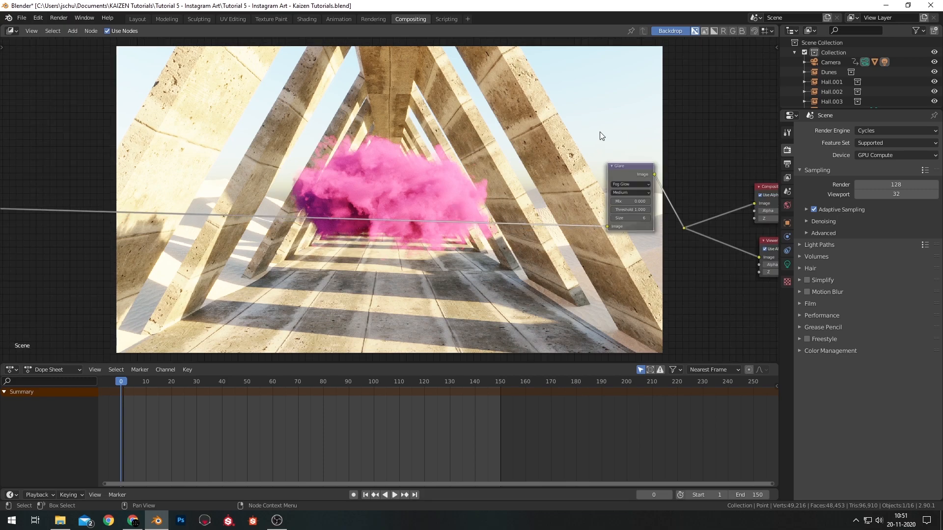
pyautogui.scroll(-1, 481, 88)
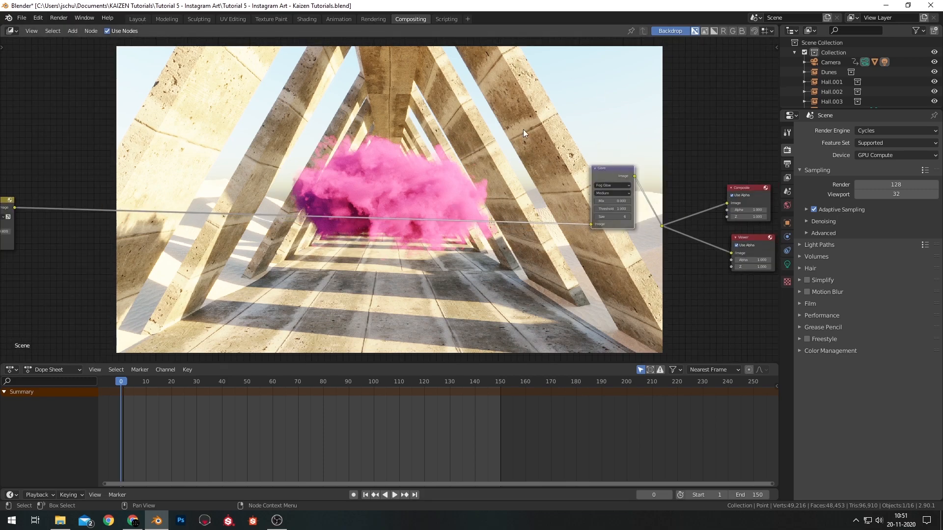
pyautogui.click(131, 18)
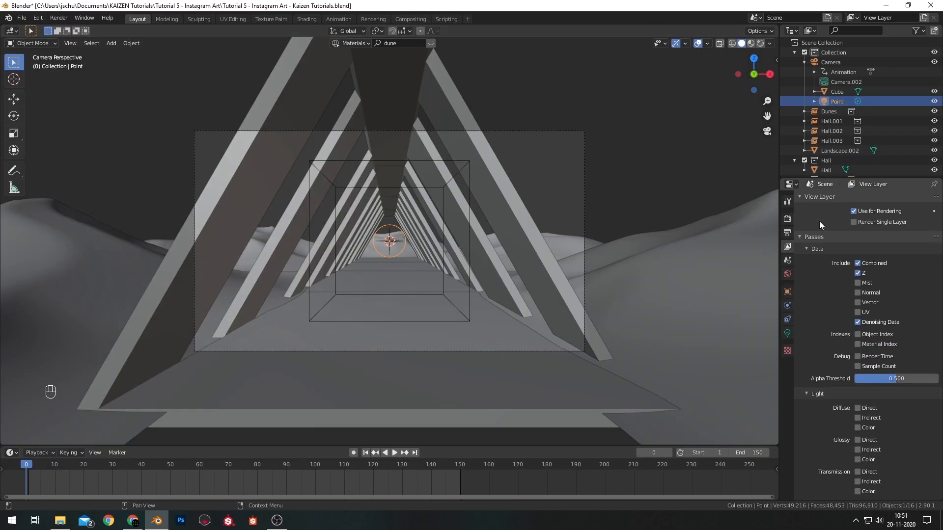
pyautogui.click(787, 219)
pyautogui.scroll(3, 874, 255)
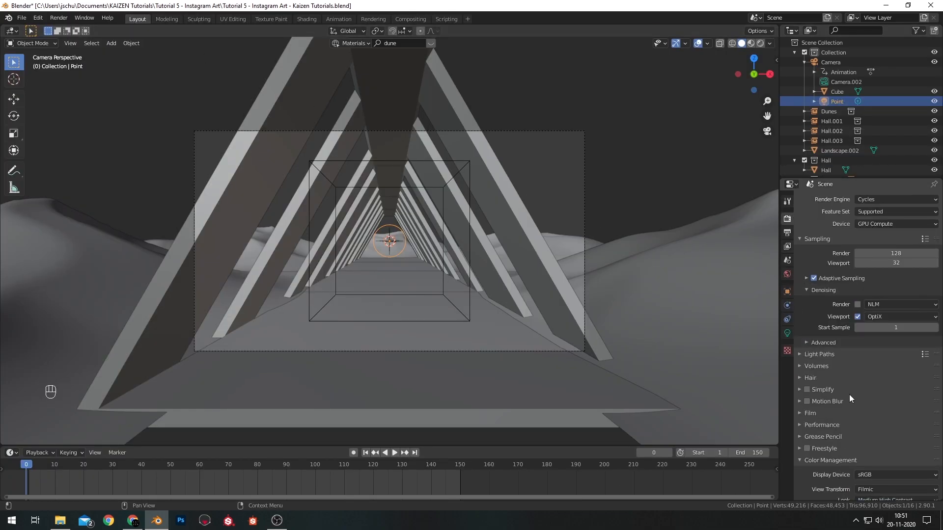